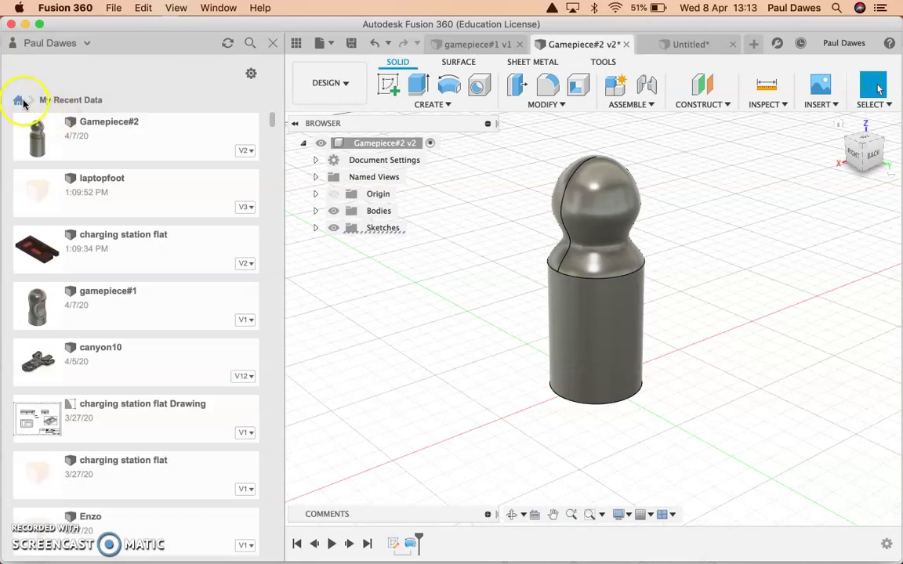
- Create a new project named with "08A", the owner's first name and "gameboard pieces"
click(72, 458)
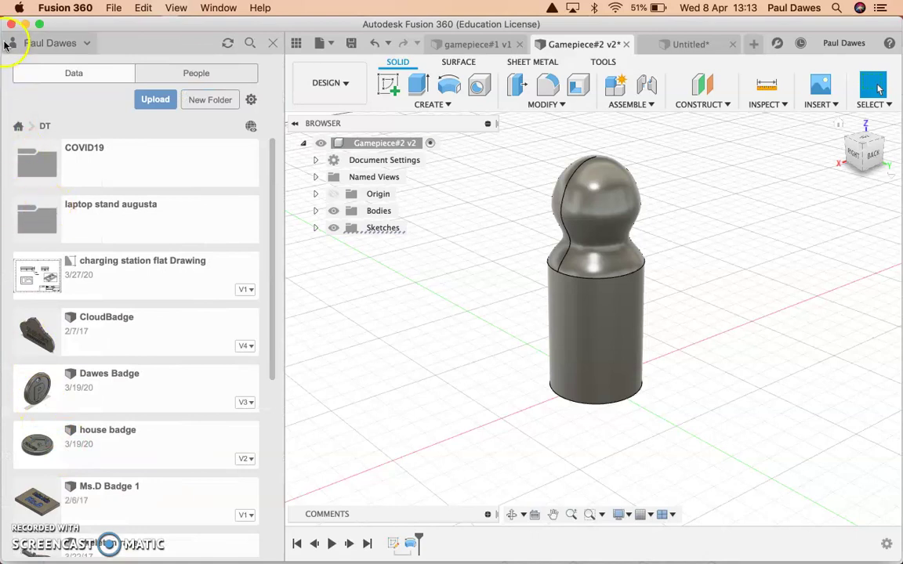
click(18, 125)
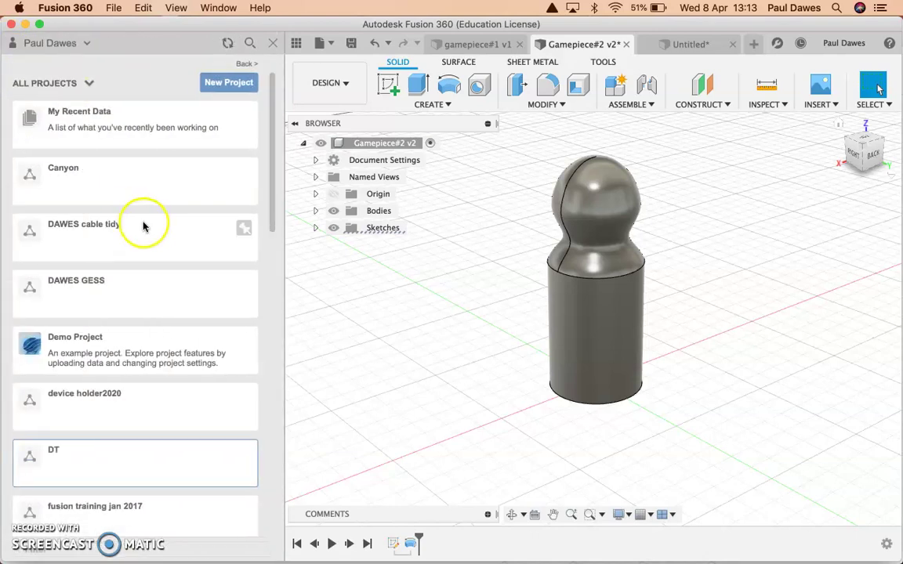
click(223, 83)
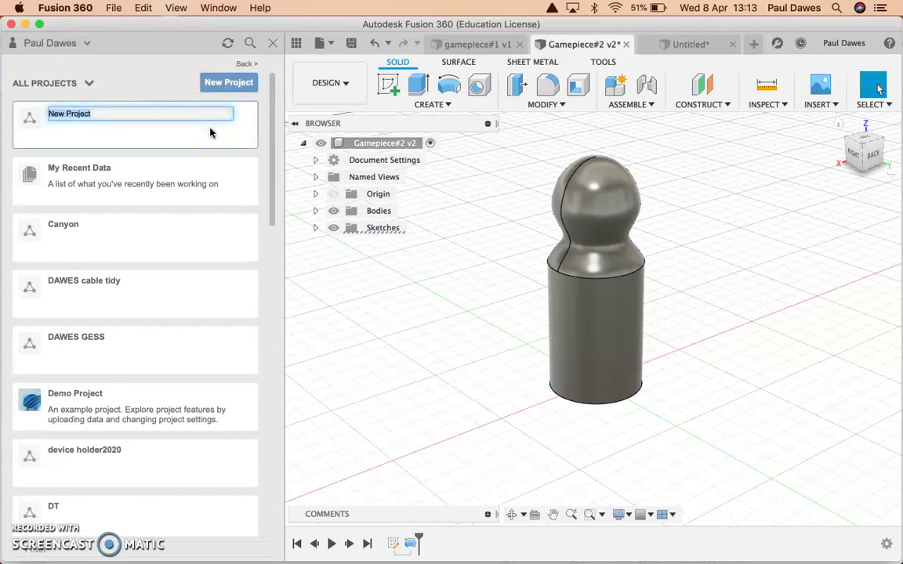
text(08A)
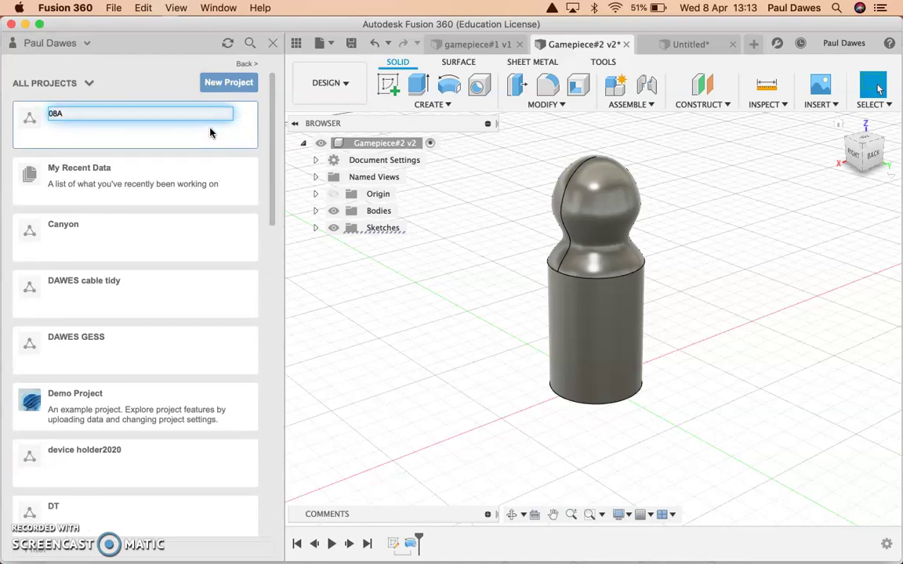
text( Paul)
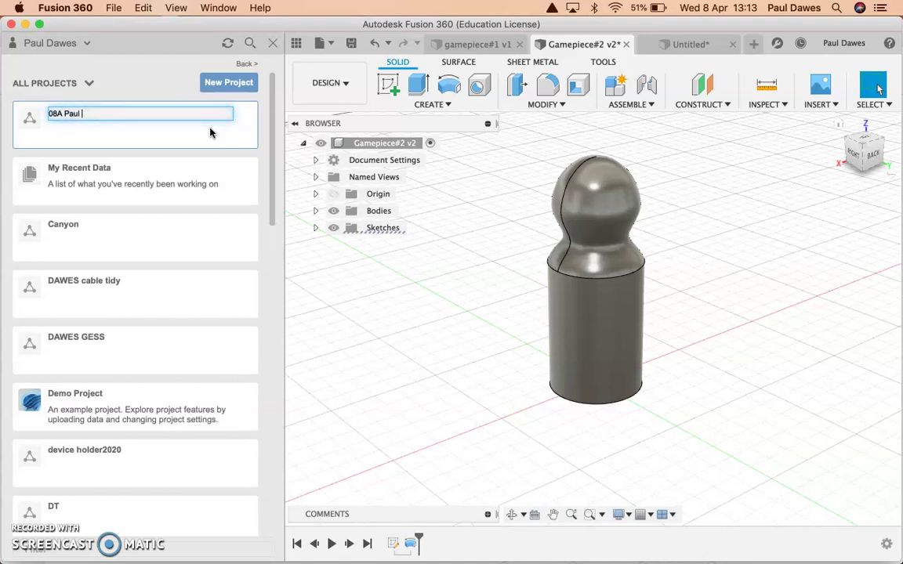
text( gameboar)
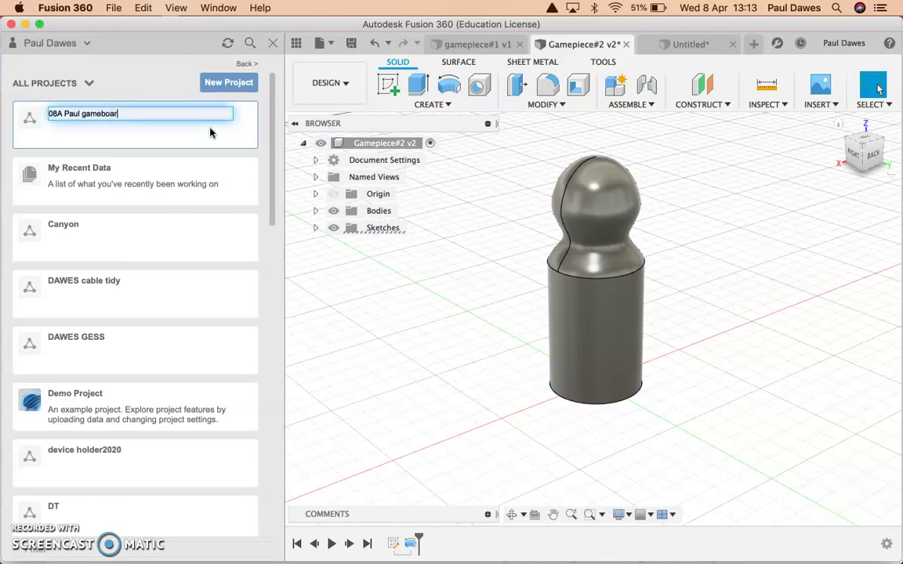
text(d pieces)
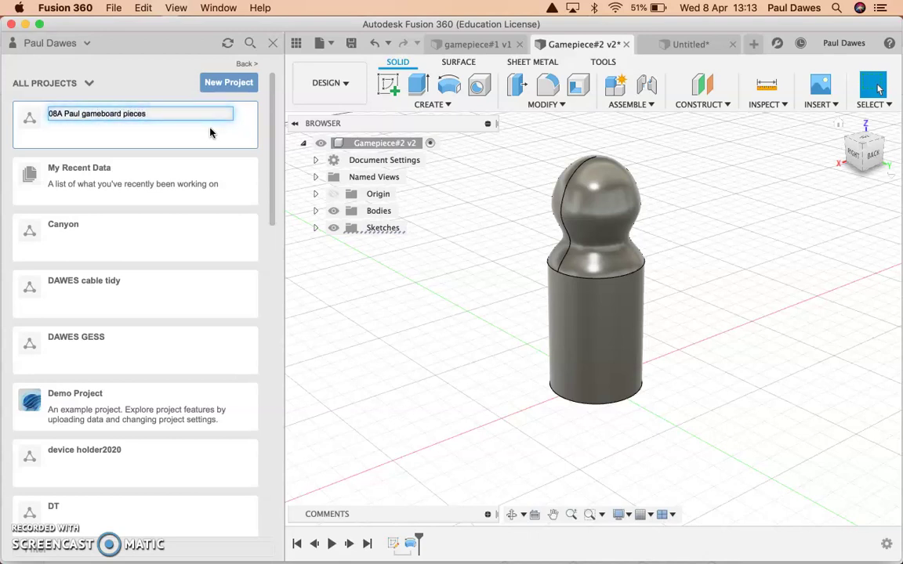
key(Return)
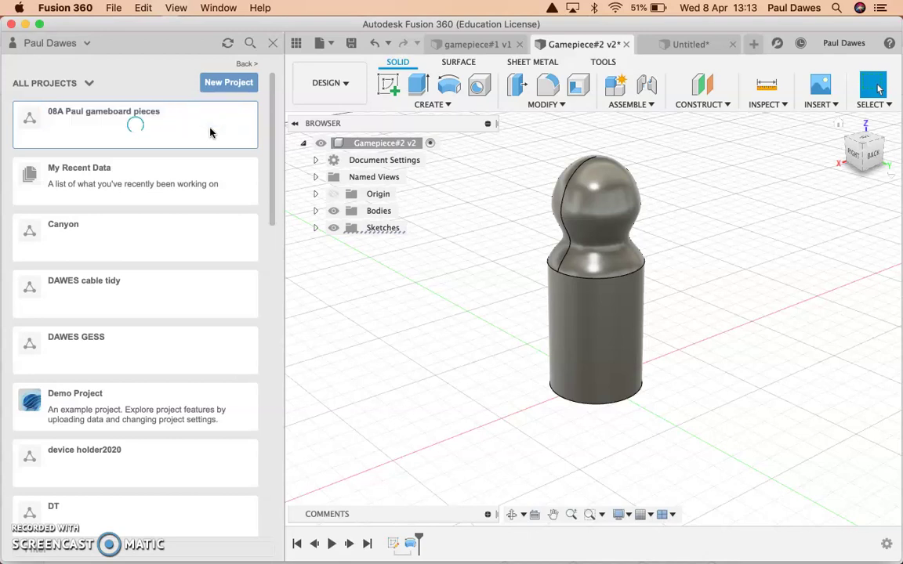
- Open the new gameboard pieces project, view its members and invitation field, and return to the project list
click(194, 147)
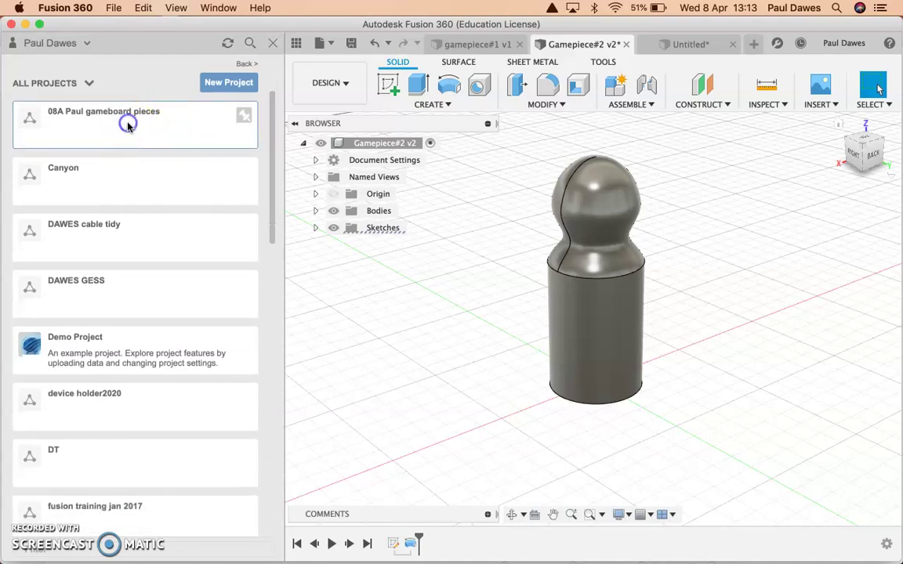
click(28, 117)
click(145, 102)
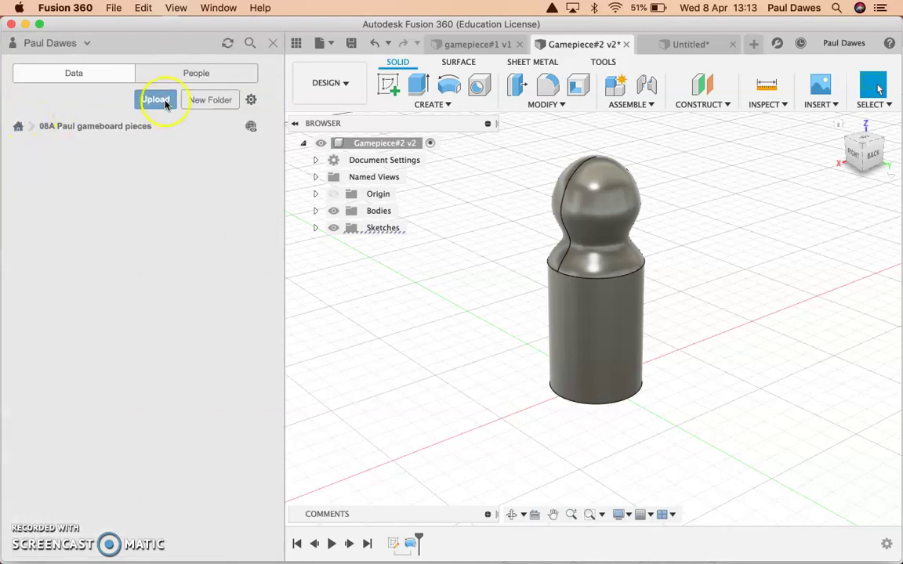
click(197, 73)
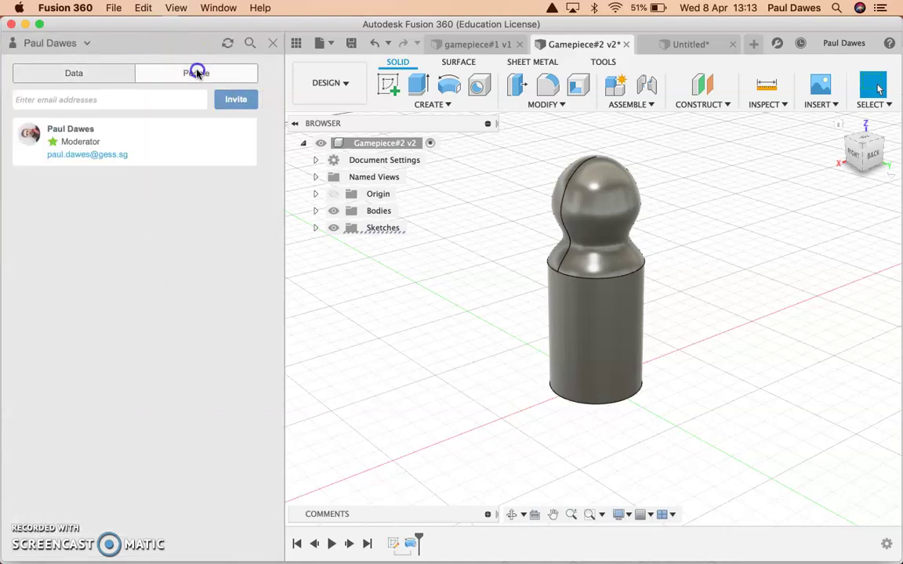
click(91, 100)
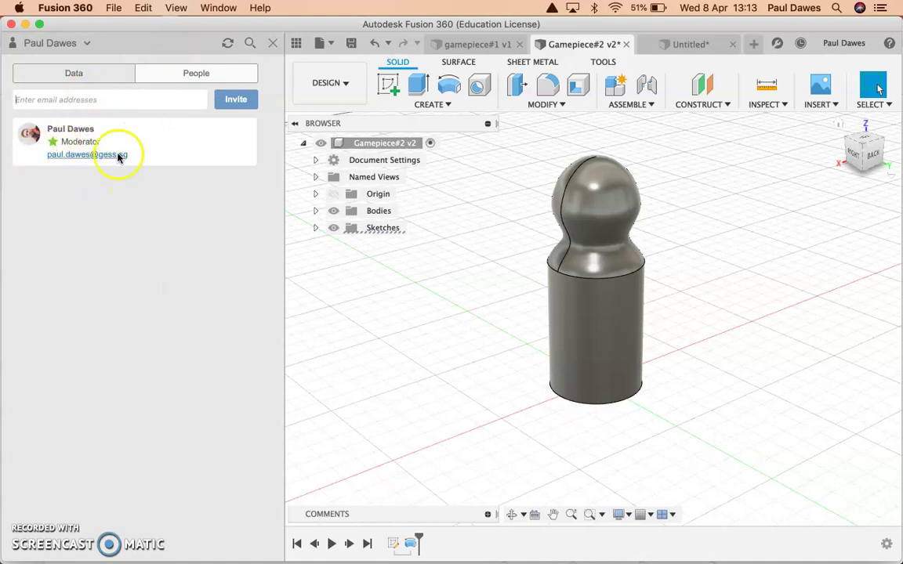
click(81, 74)
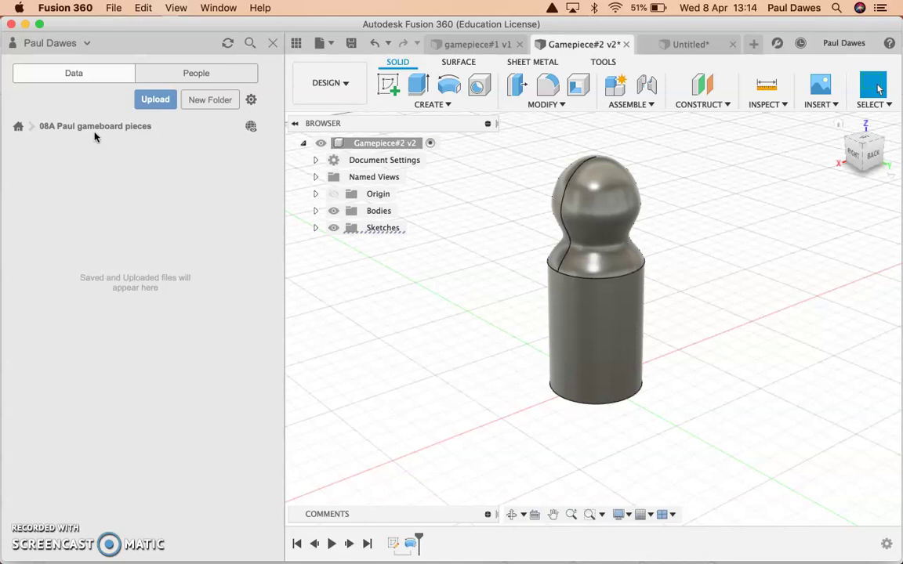
click(17, 126)
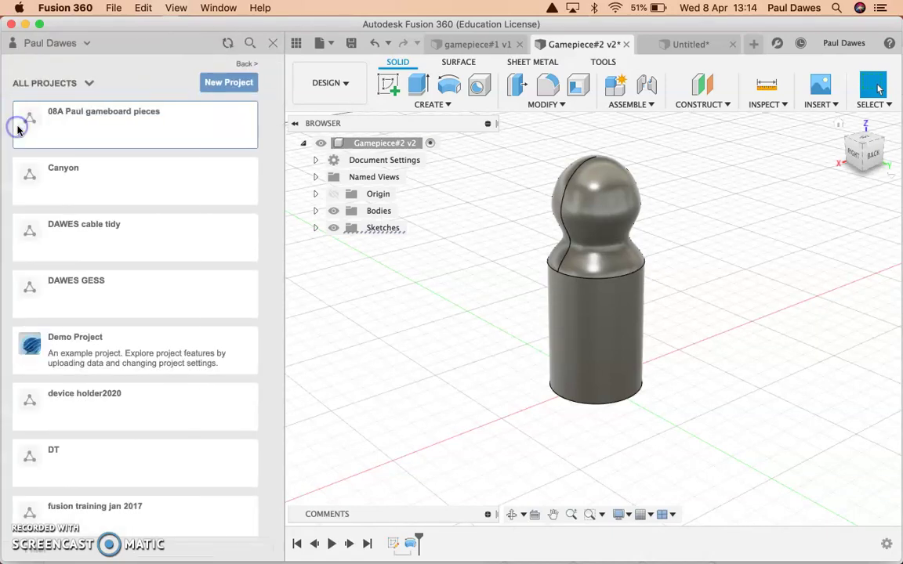
- Archive the newly created 08A gameboard pieces project
right_click(166, 125)
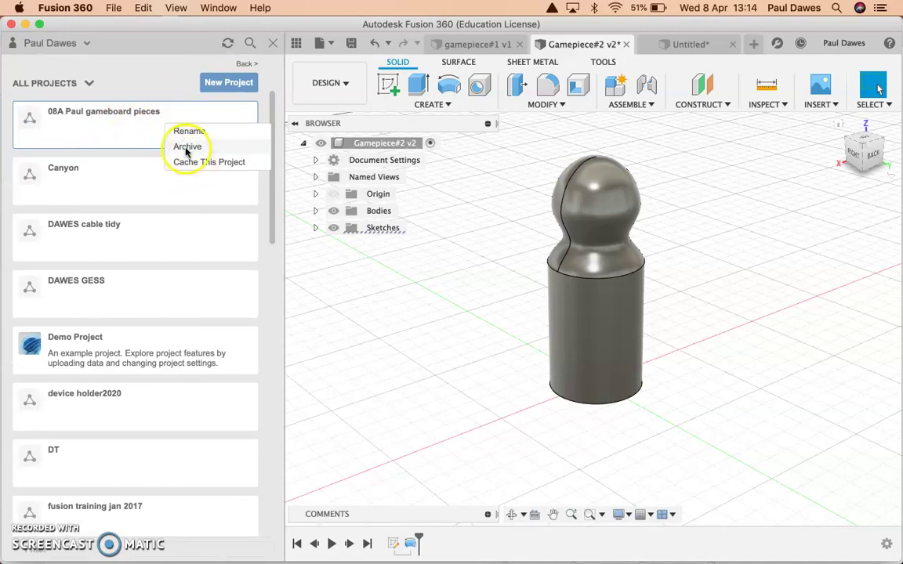
click(187, 147)
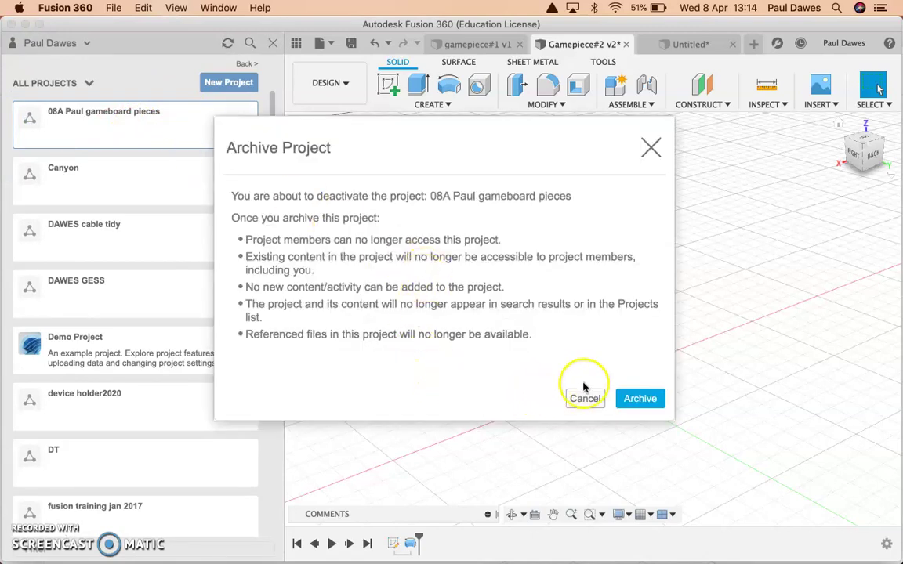
click(640, 399)
- Create a folder named Gamepiece inside the COVID19 folder of the DT project
click(55, 399)
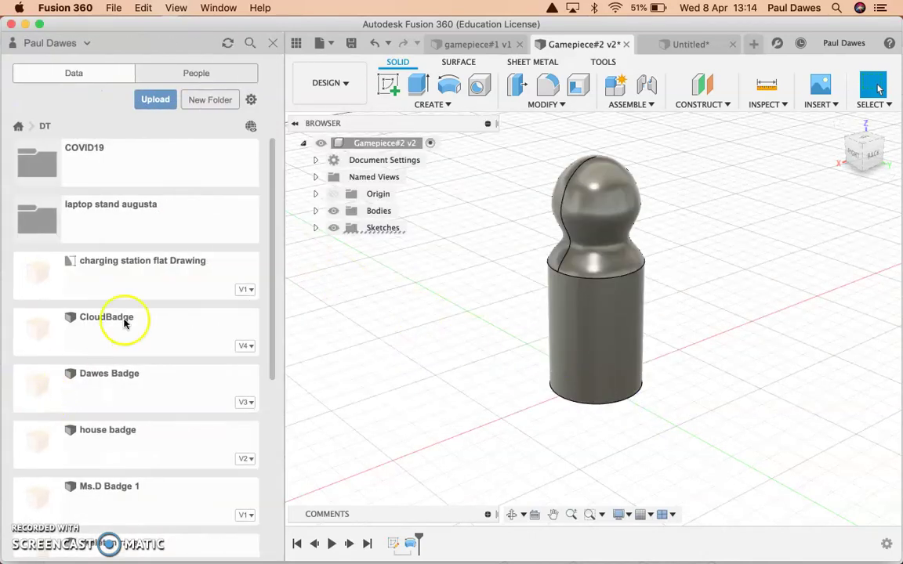
click(33, 171)
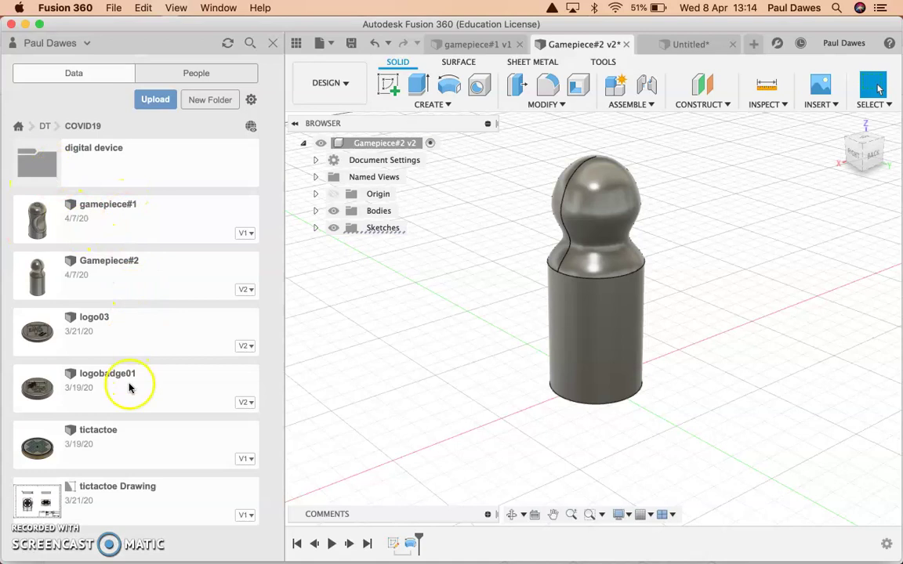
click(206, 100)
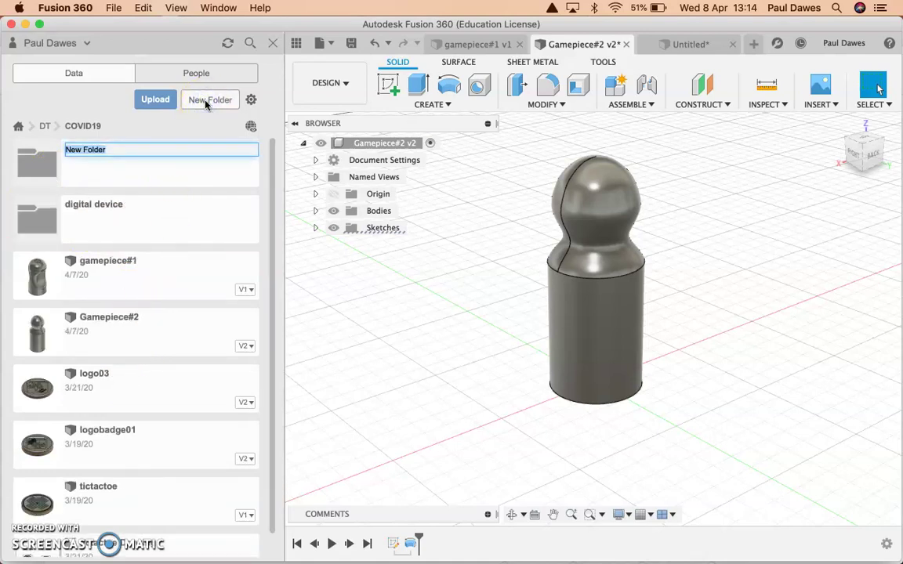
text(Ga)
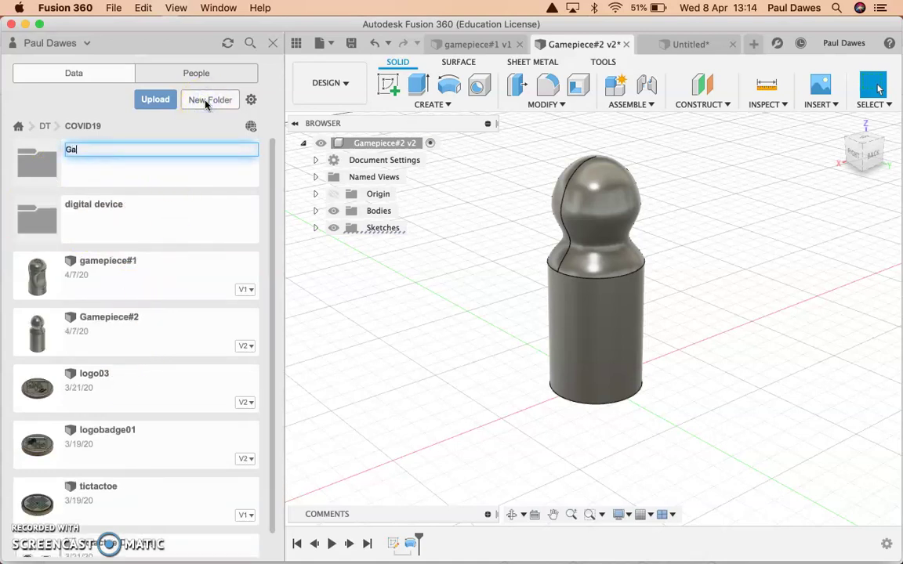
text(mepiece)
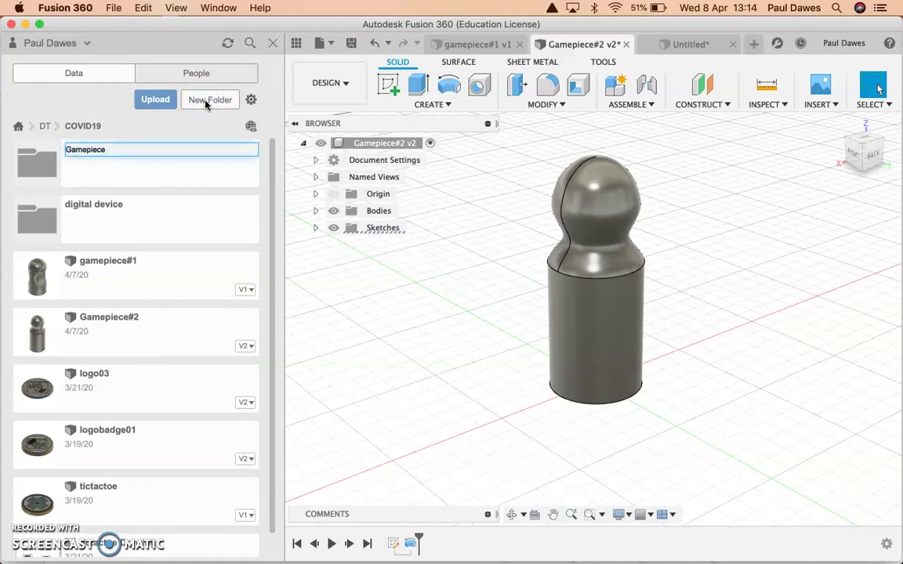
key(Return)
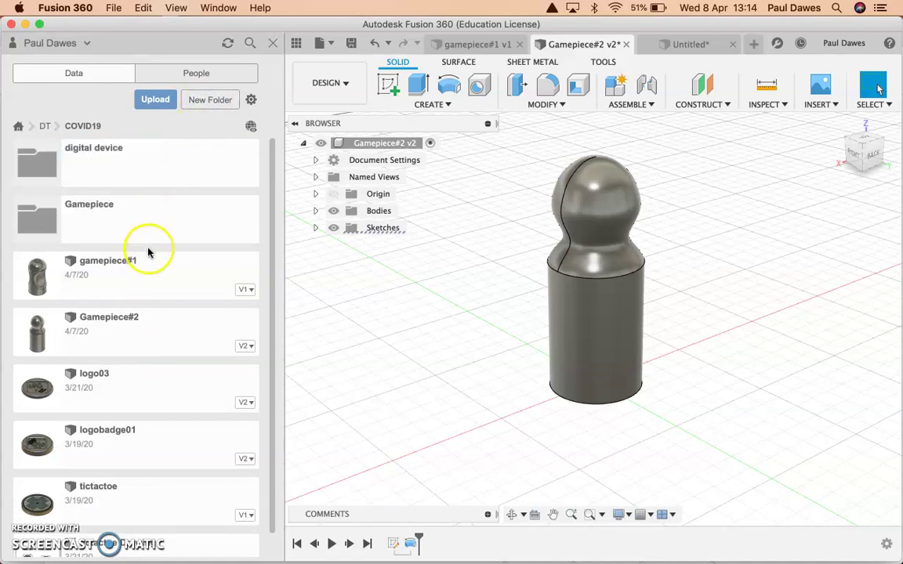
- Move the gamepiece#1 design into the Gamepiece folder under COVID19
right_click(139, 267)
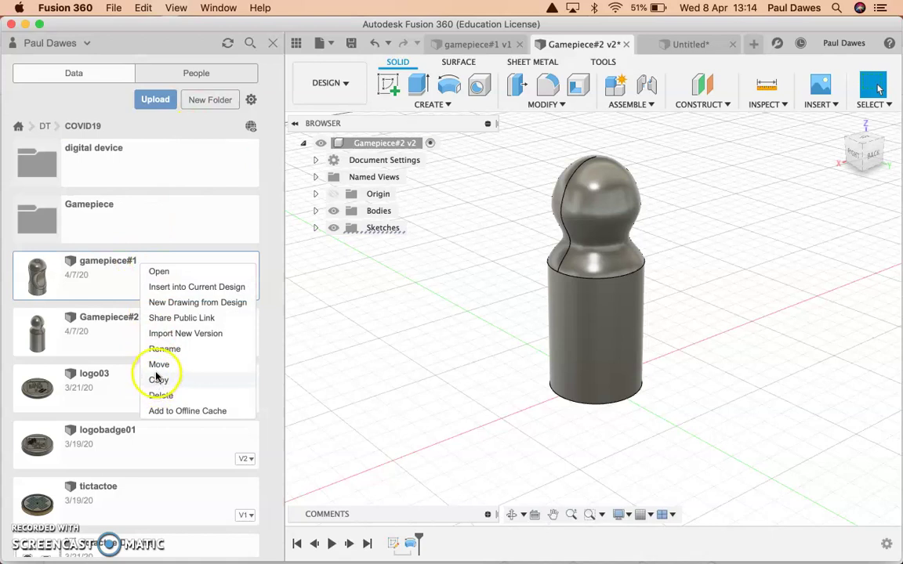
click(154, 365)
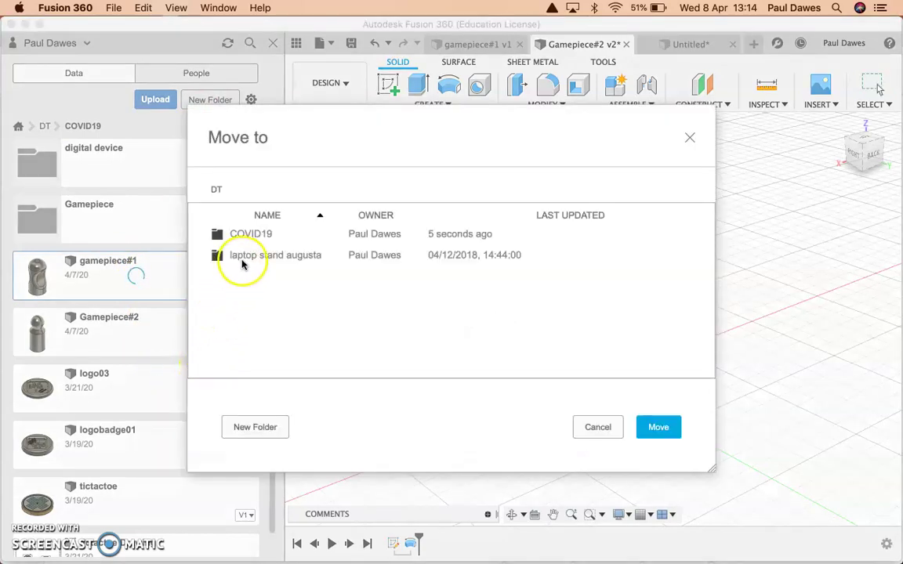
double_click(250, 237)
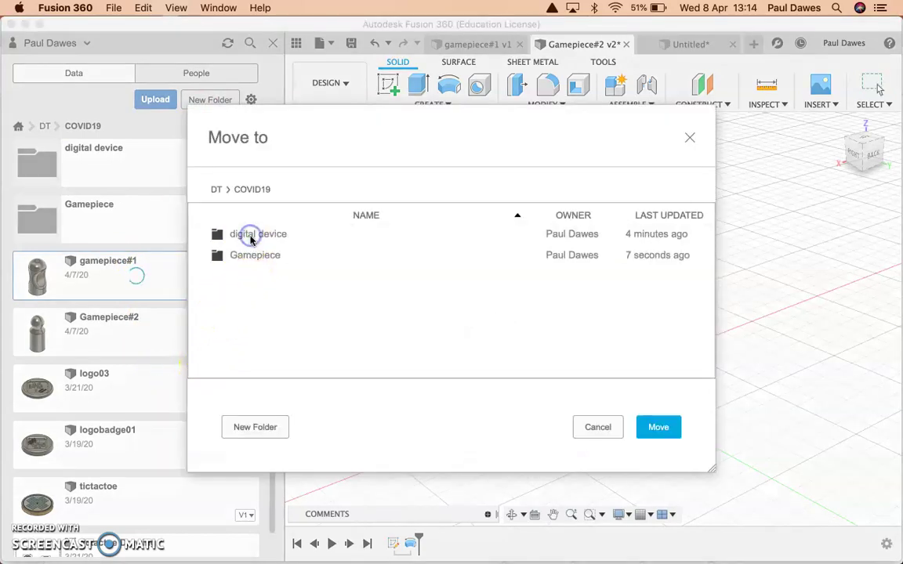
click(655, 427)
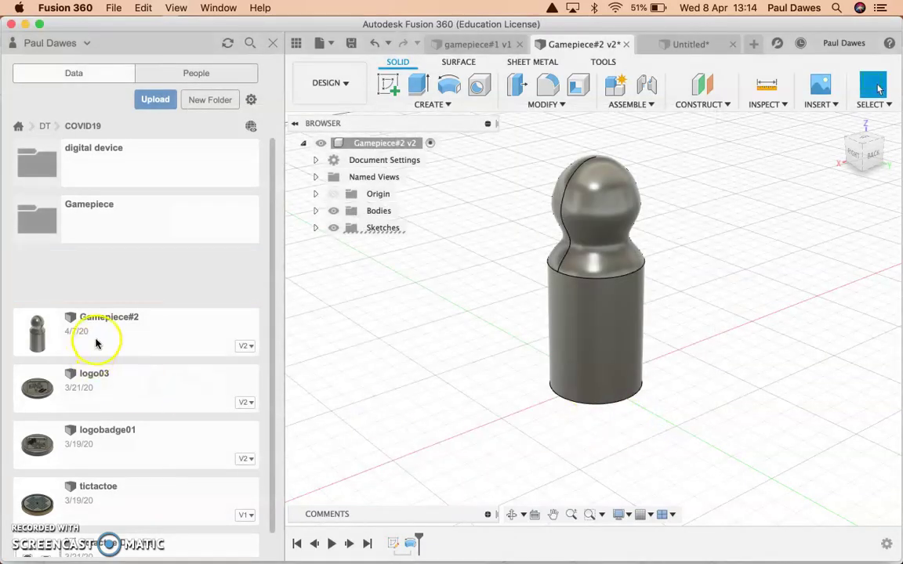
- Move the Gamepiece#2 design into the Gamepiece folder under COVID19
right_click(107, 304)
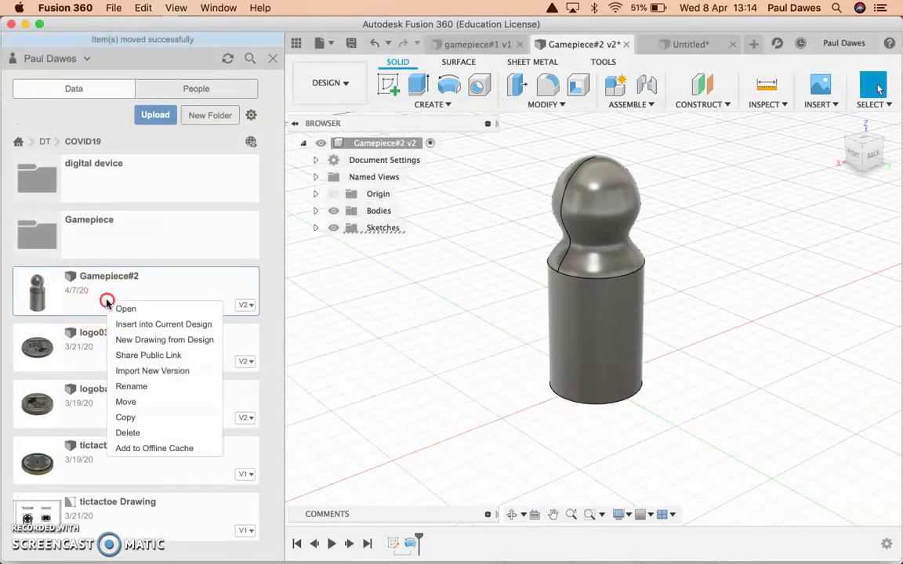
click(127, 402)
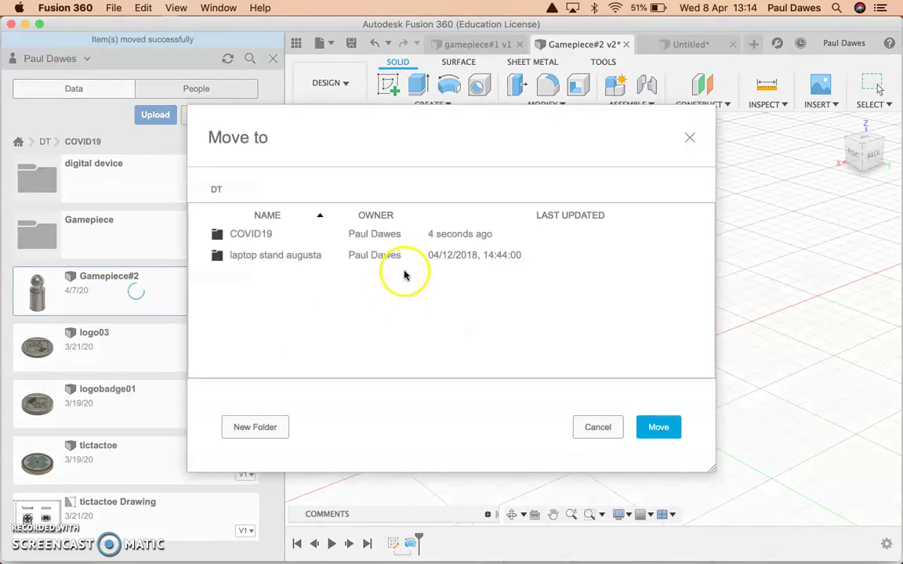
double_click(263, 235)
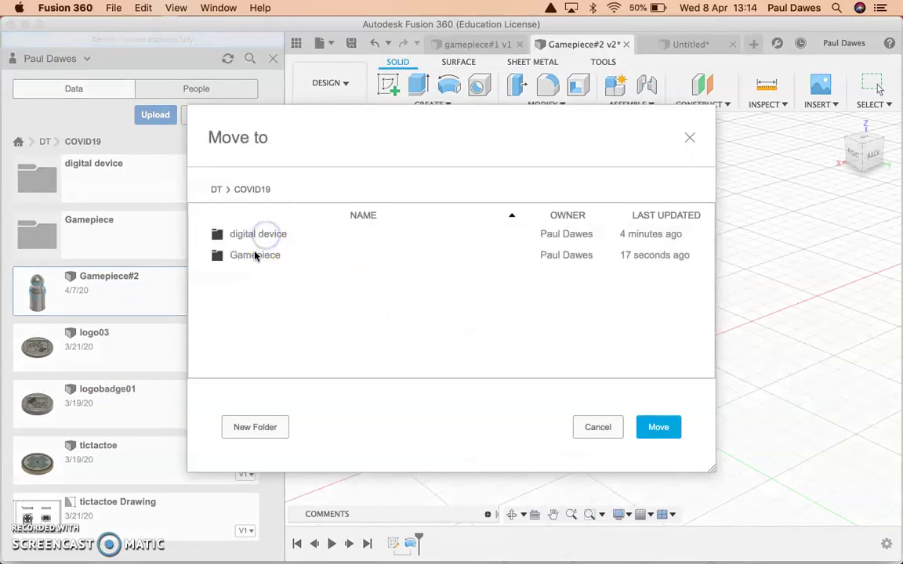
click(257, 255)
click(656, 429)
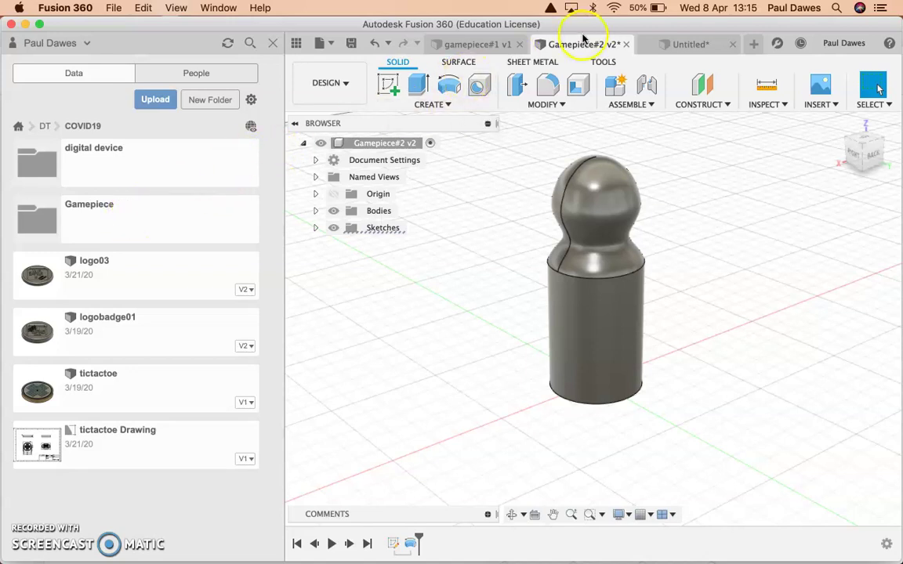
- Close both open gamepiece designs, saving the changes to Gamepiece#2, and hide the project file list
click(627, 44)
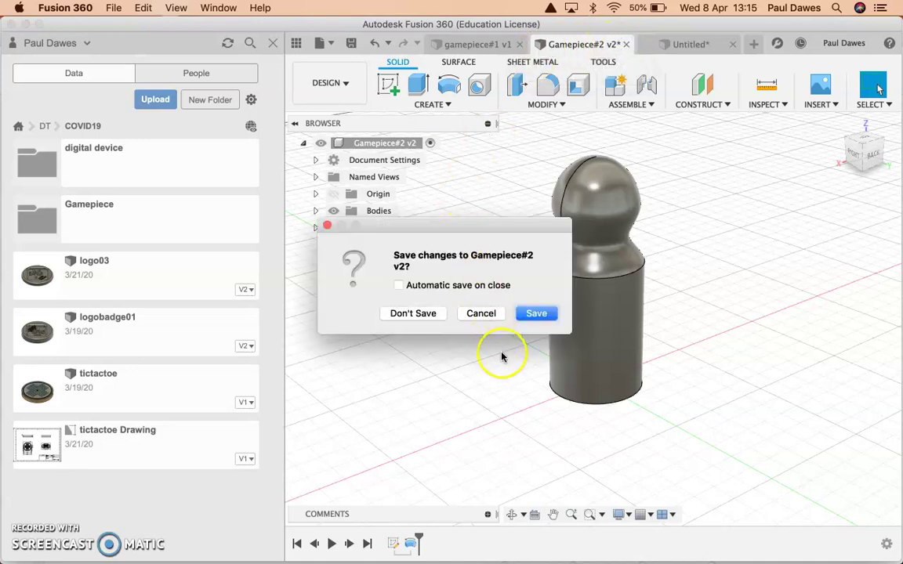
click(536, 313)
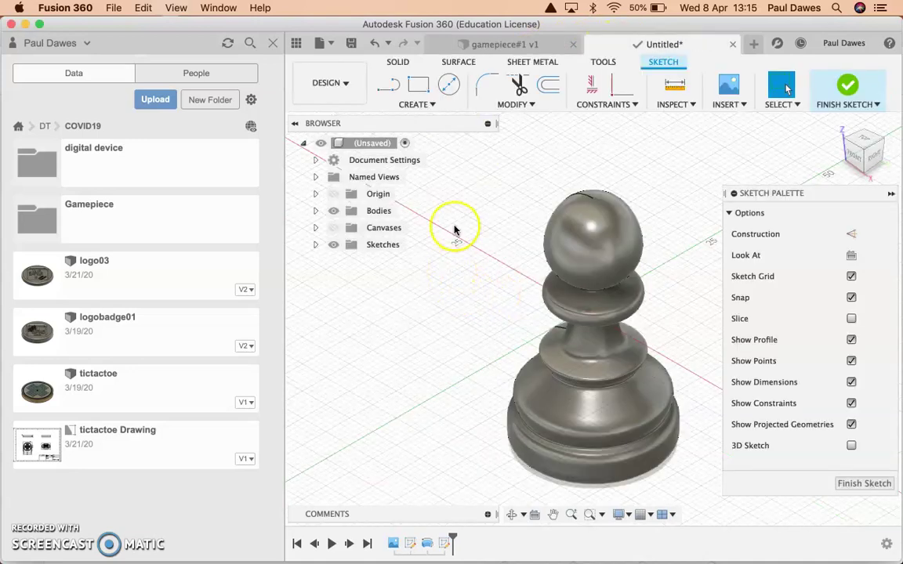
click(564, 45)
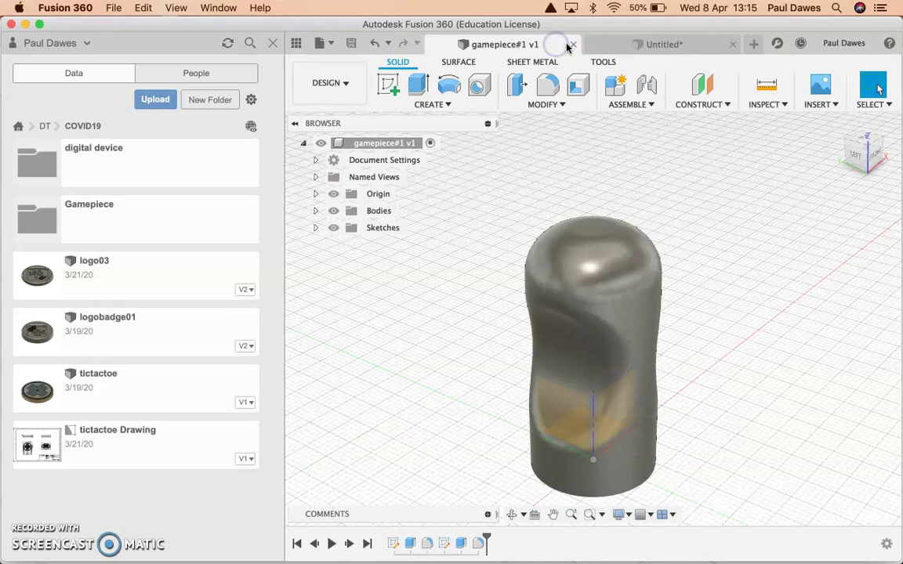
click(570, 45)
click(273, 43)
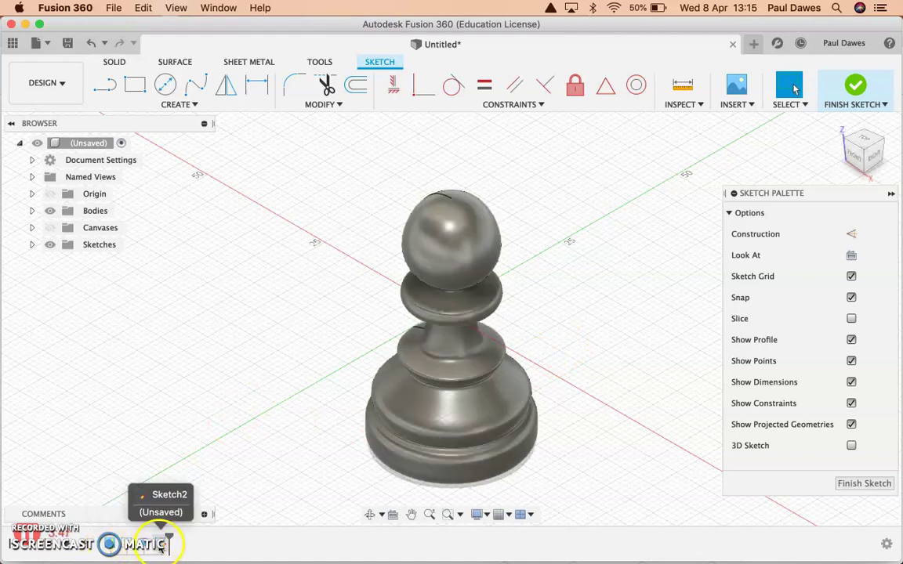
- Try to delete Sketch2 from the timeline of the unsaved pawn design and finish the sketch
right_click(160, 547)
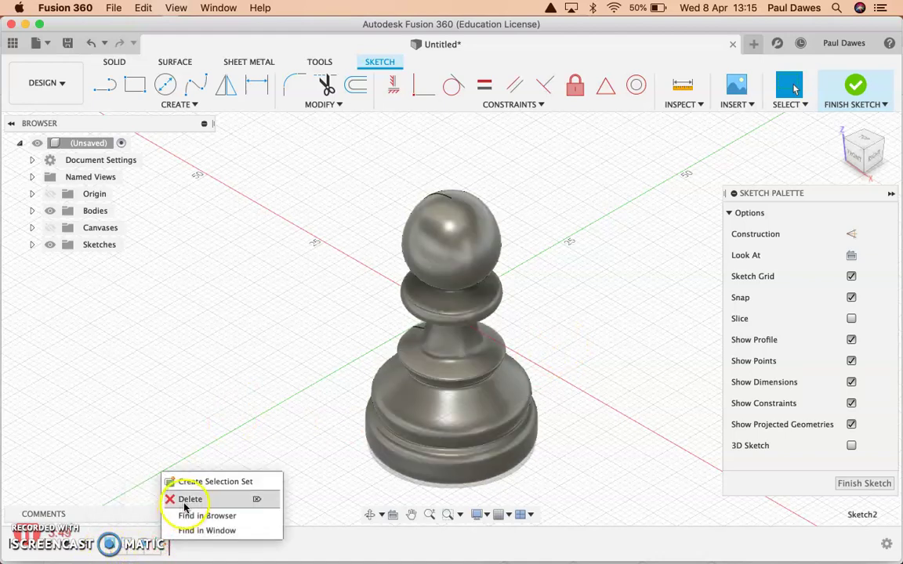
click(184, 503)
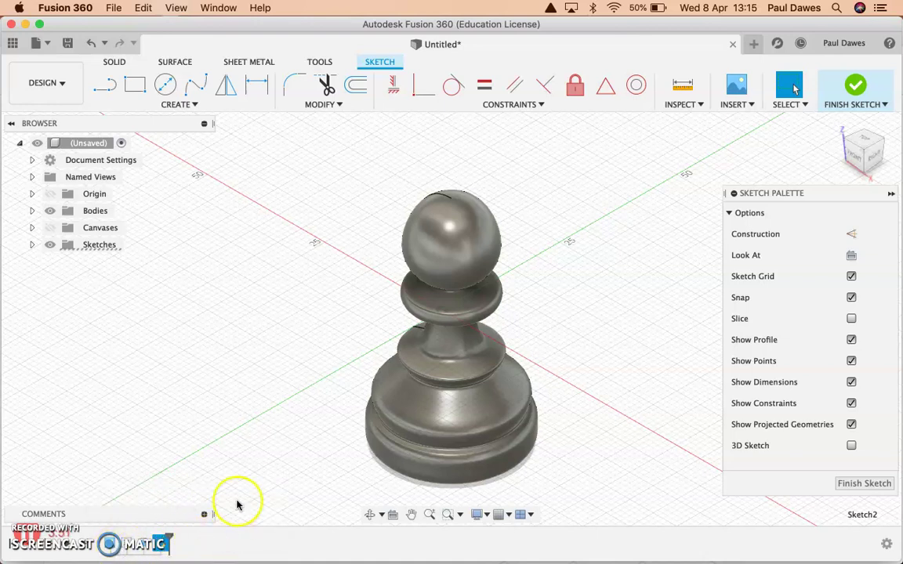
click(850, 88)
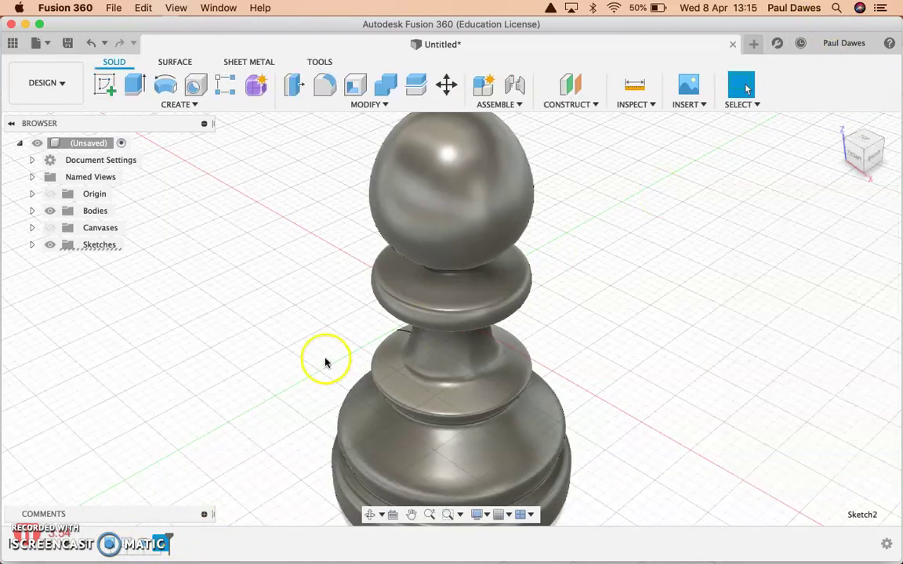
- Close the untitled pawn design without saving it
click(732, 44)
click(411, 314)
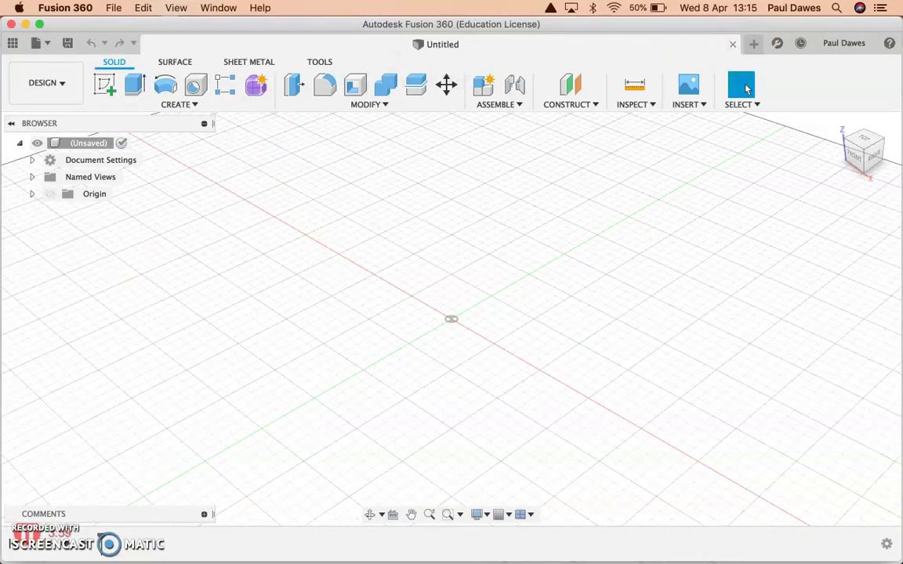
- Save the new empty design as Gamepiece#3 in the Gamepiece folder under DT > COVID19
click(68, 43)
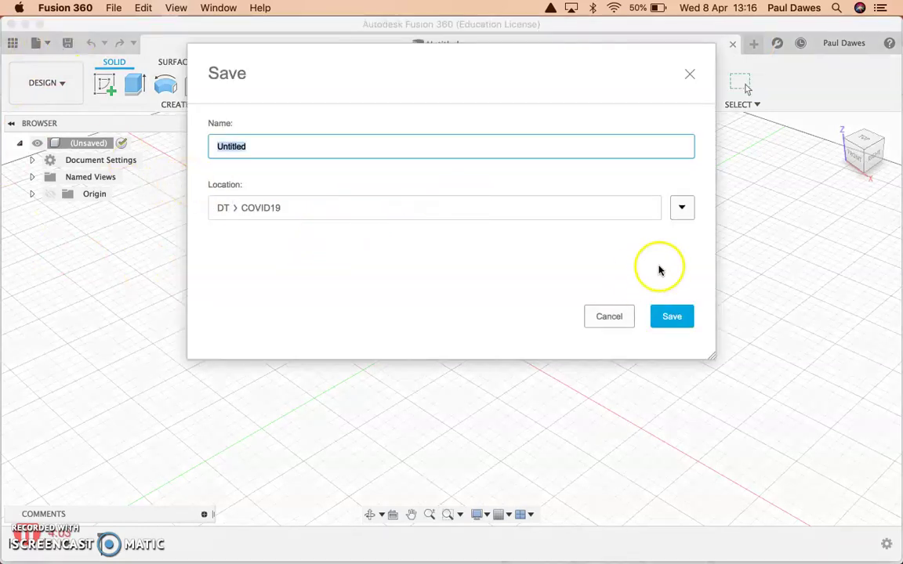
click(675, 210)
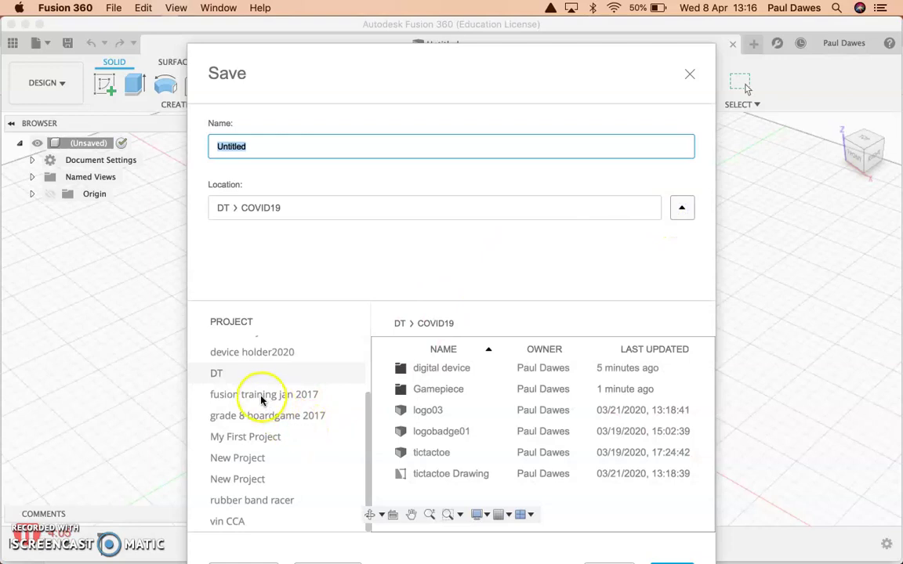
click(396, 389)
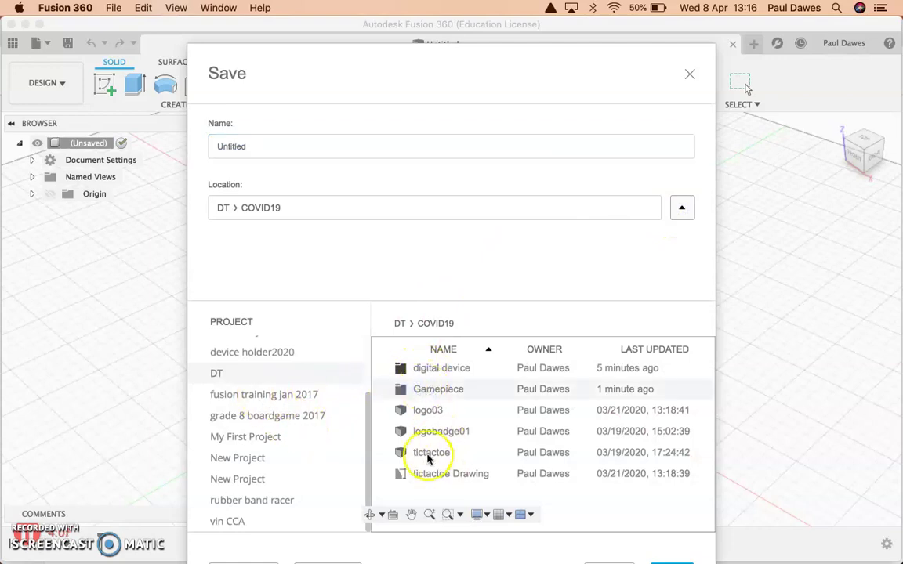
click(414, 392)
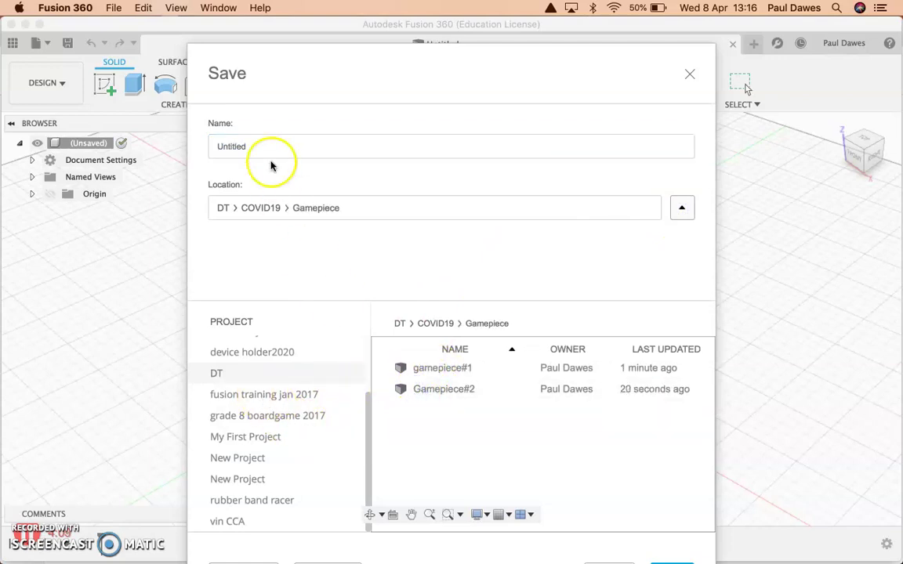
click(246, 145)
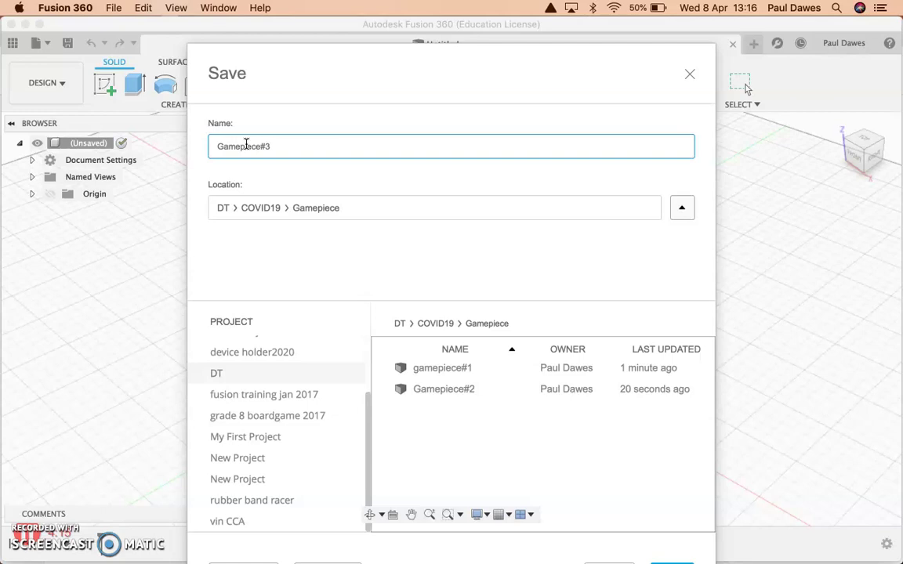
key(Return)
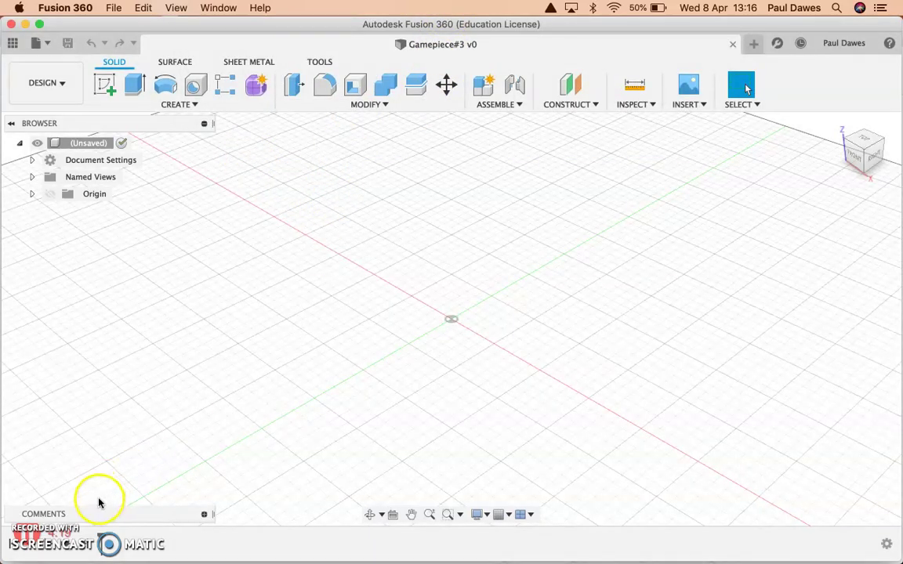
- Check the tutorial outline in Chrome, and place IMG_6378.jpeg from the computer as a canvas on the XZ plane in Fusion 360
key(super+Tab)
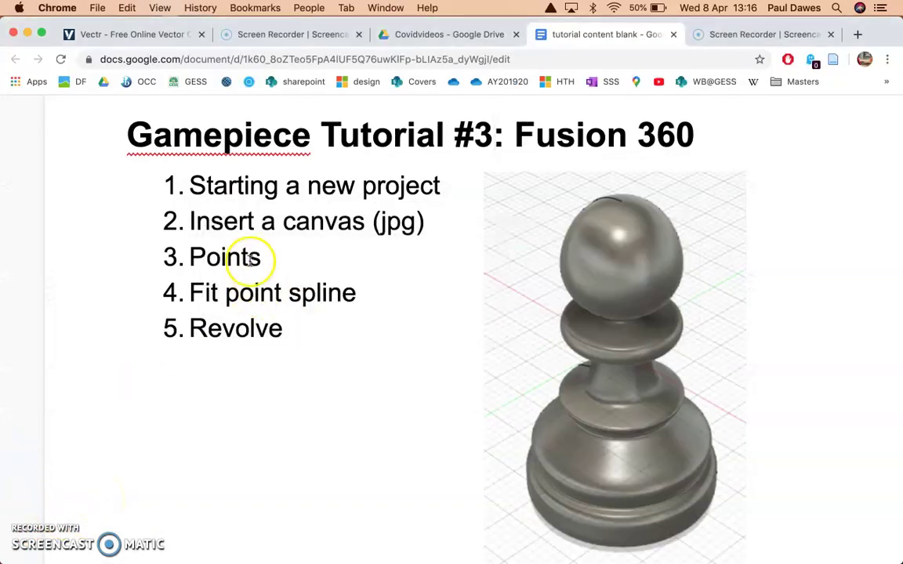
key(super+Tab)
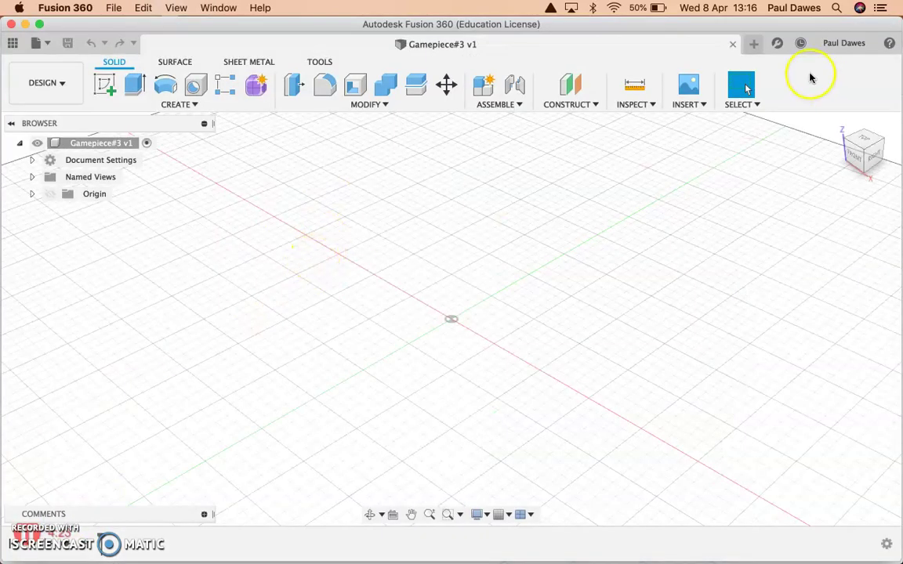
click(693, 106)
click(692, 148)
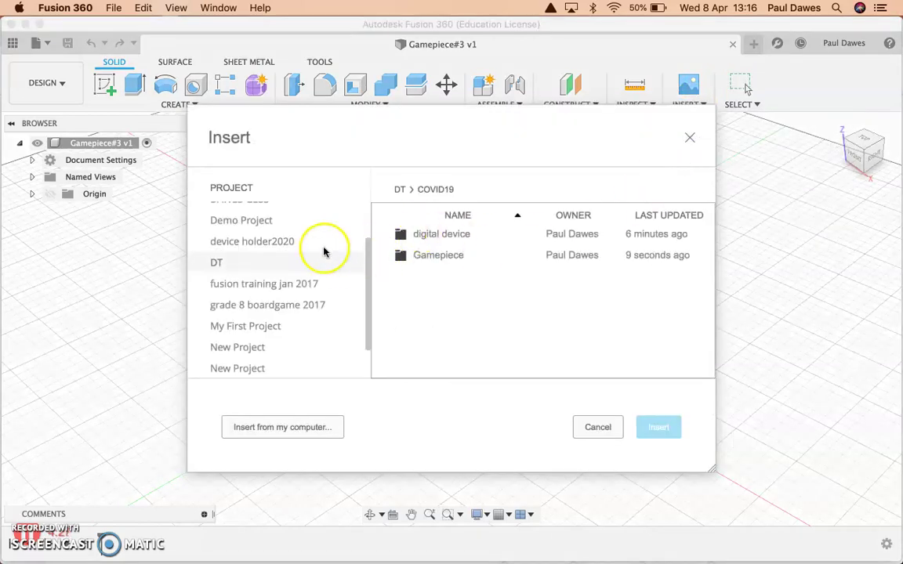
click(265, 428)
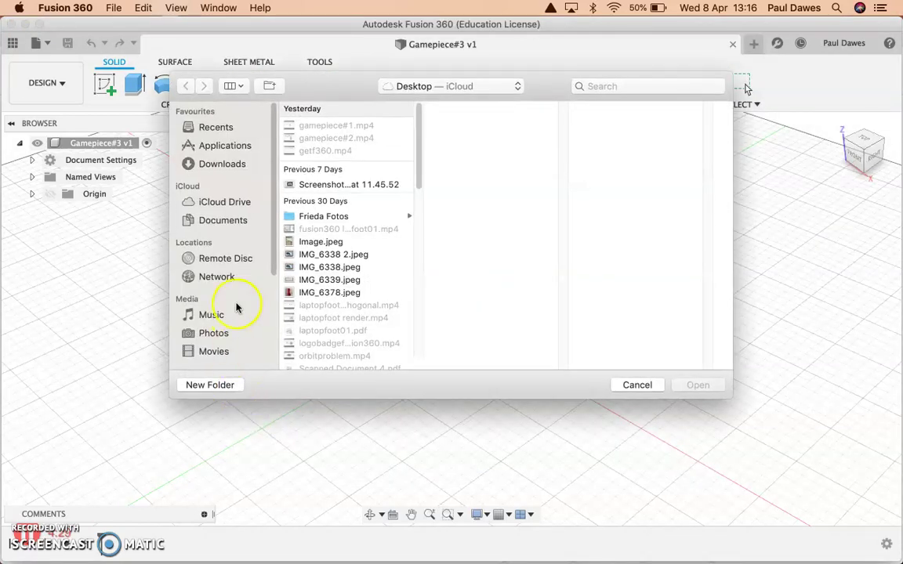
click(301, 295)
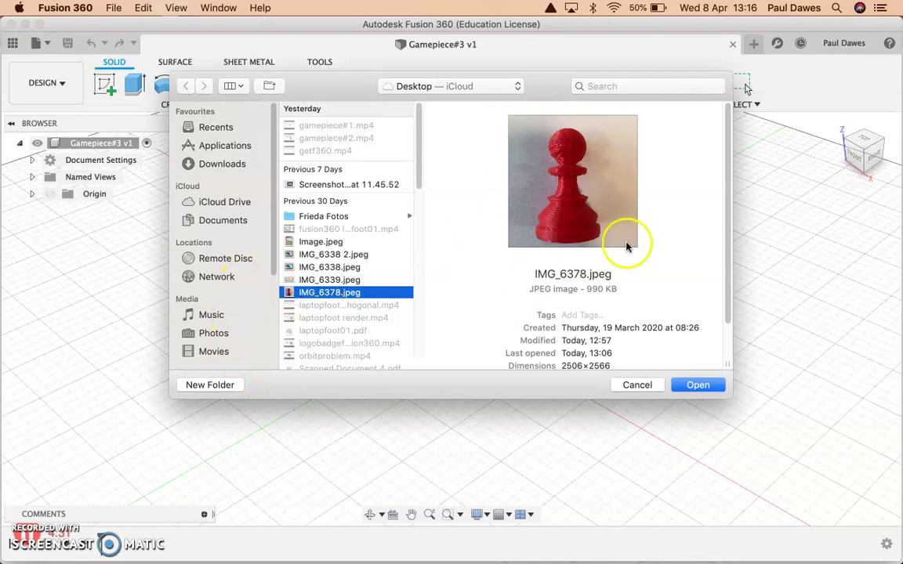
click(694, 386)
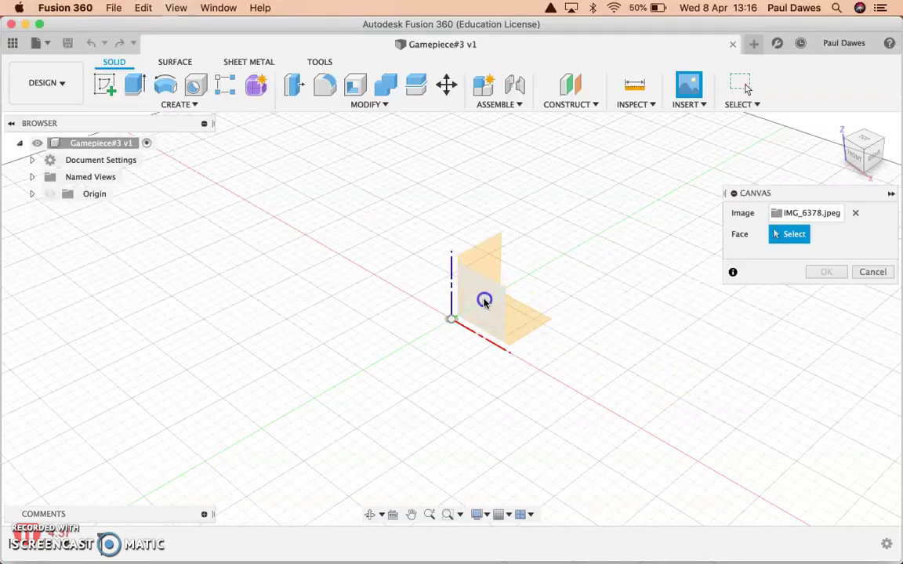
click(483, 300)
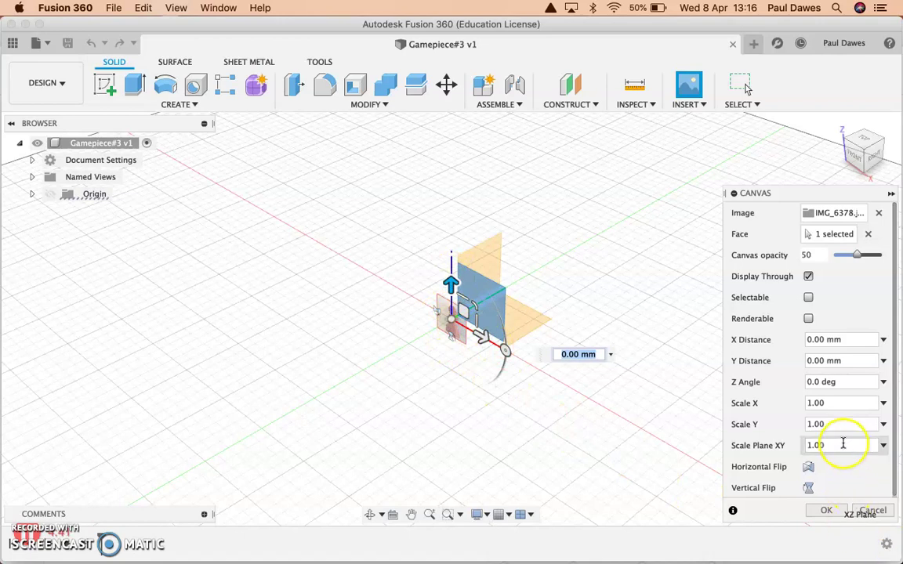
- Set the canvas scale to 3 in both X and Y and accept the canvas
click(807, 403)
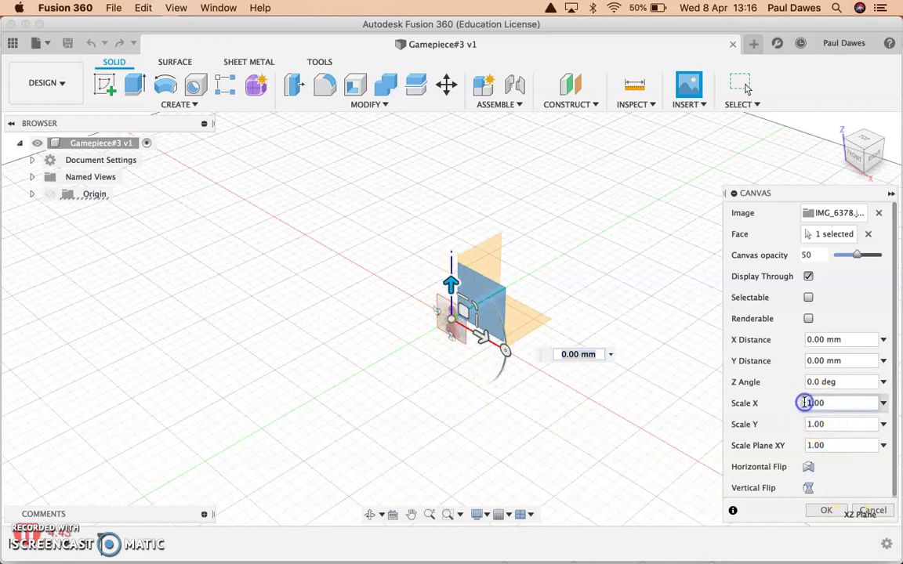
text(3)
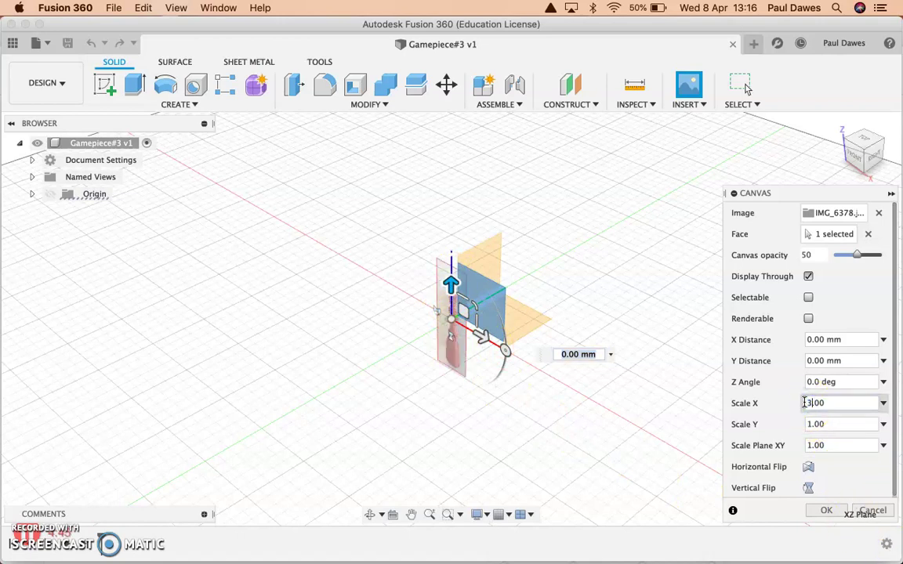
key(Tab)
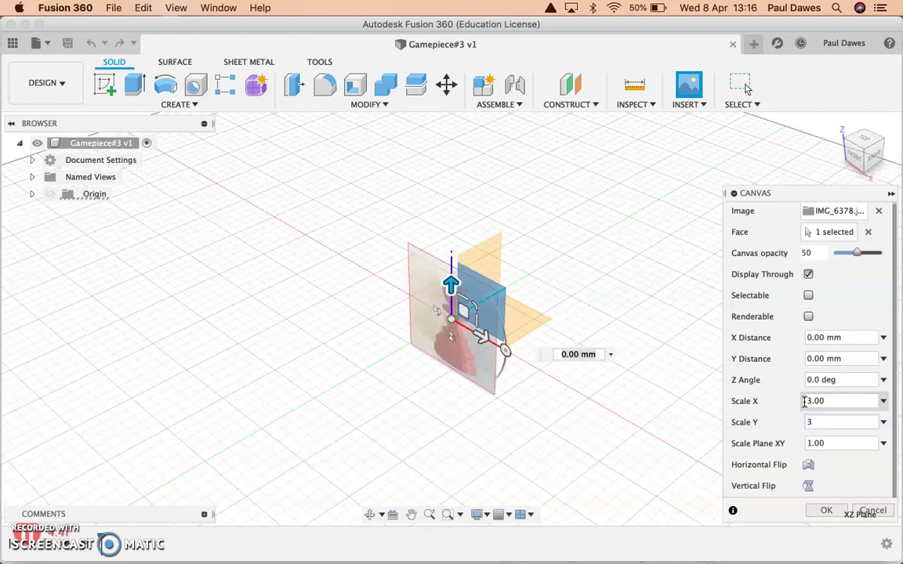
click(832, 511)
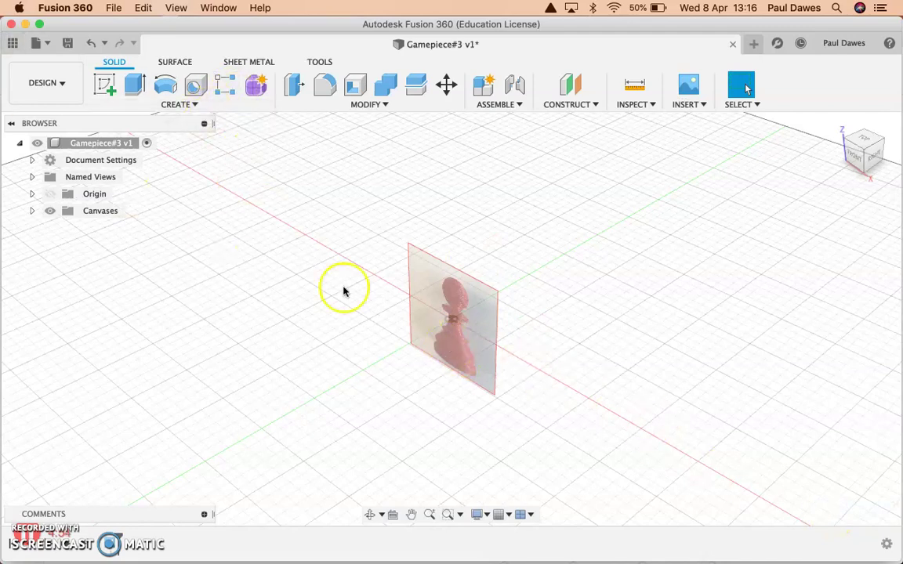
- Inspect the pawn canvas from the front, hide and show it once, and return to the home view
click(858, 159)
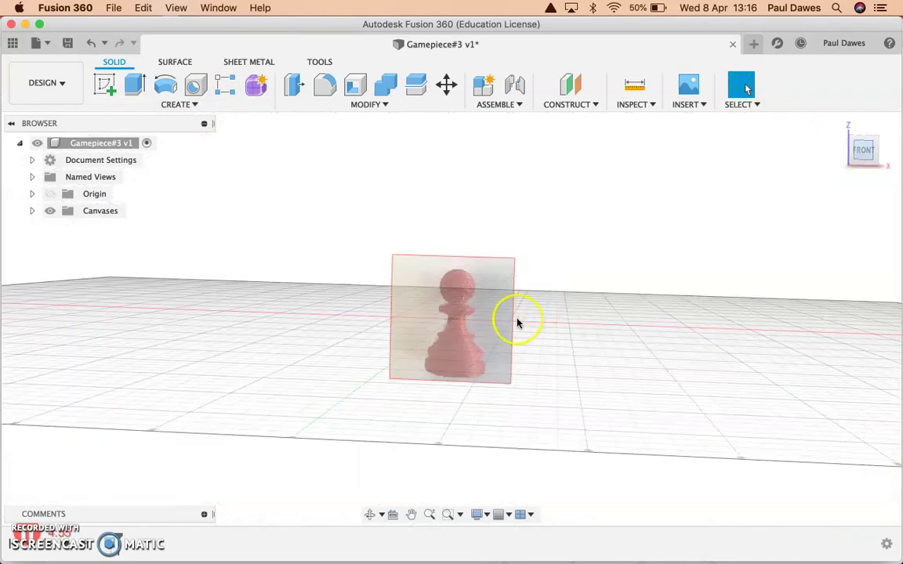
scroll(455, 316, up, 3)
scroll(454, 315, down, 3)
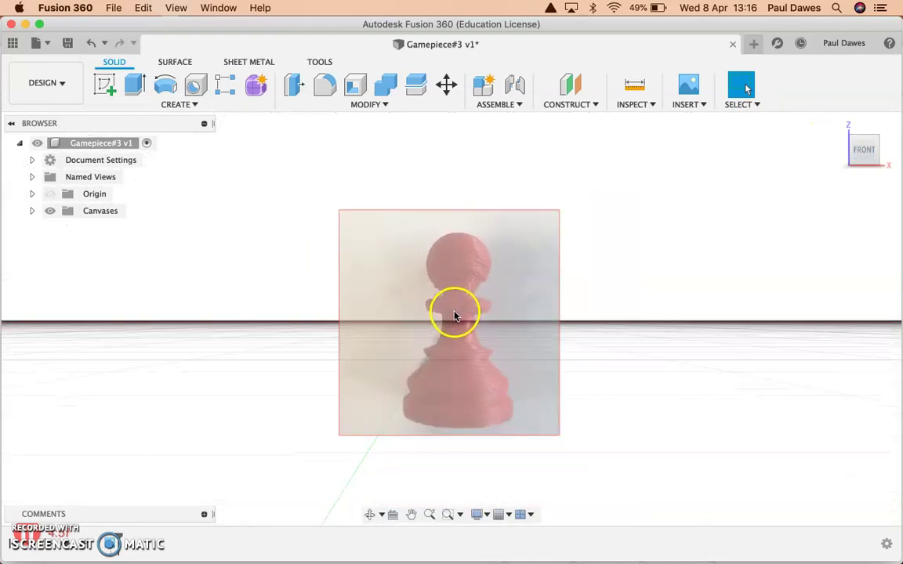
click(48, 211)
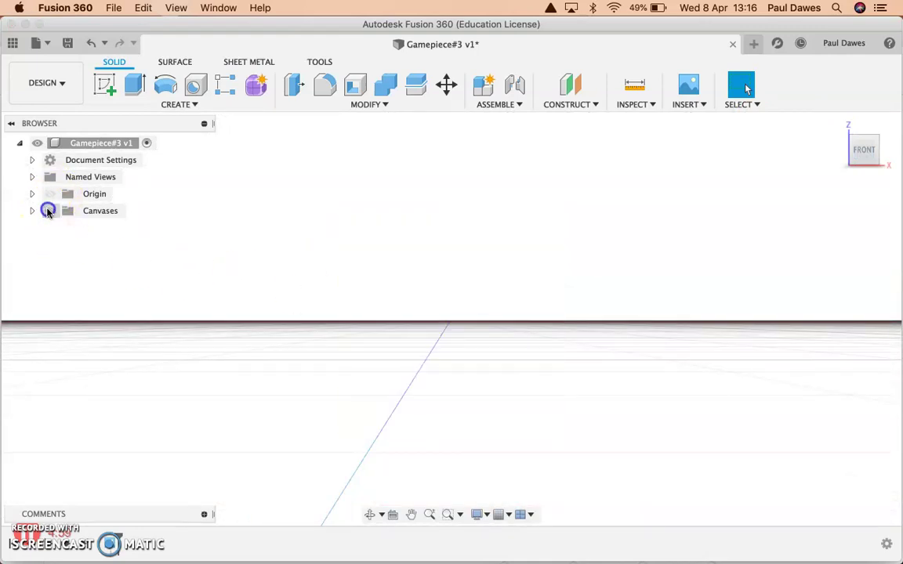
click(48, 211)
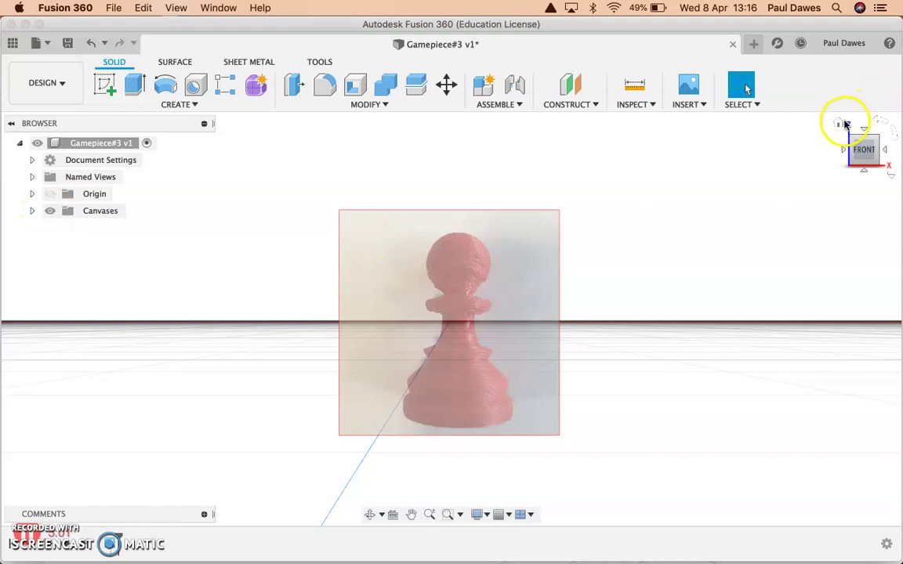
click(840, 124)
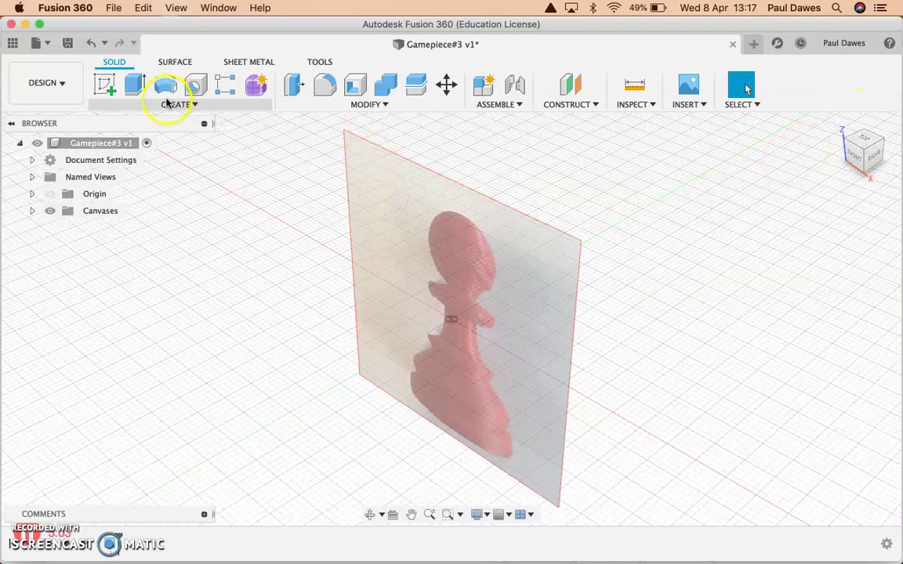
- Create a sketch on the XZ plane that carries the pawn canvas
click(101, 98)
click(121, 134)
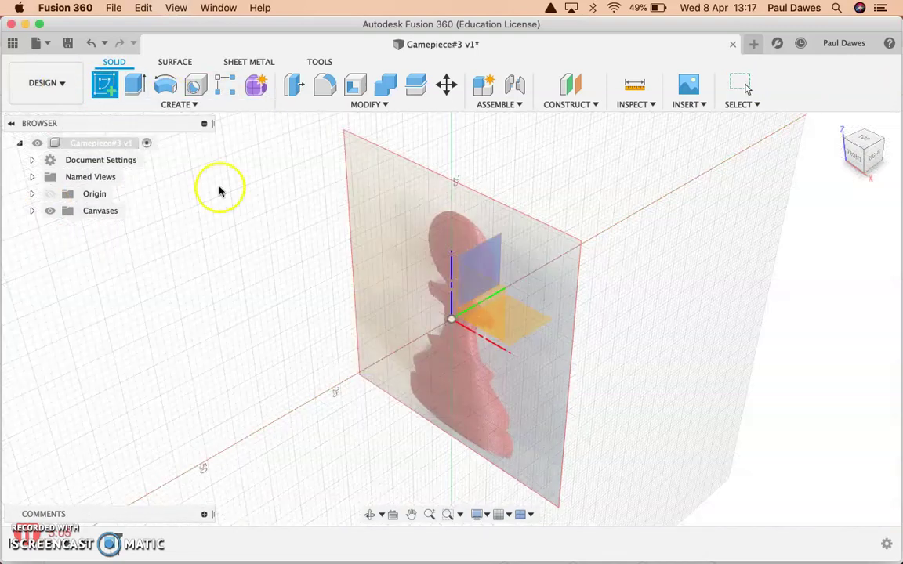
click(484, 308)
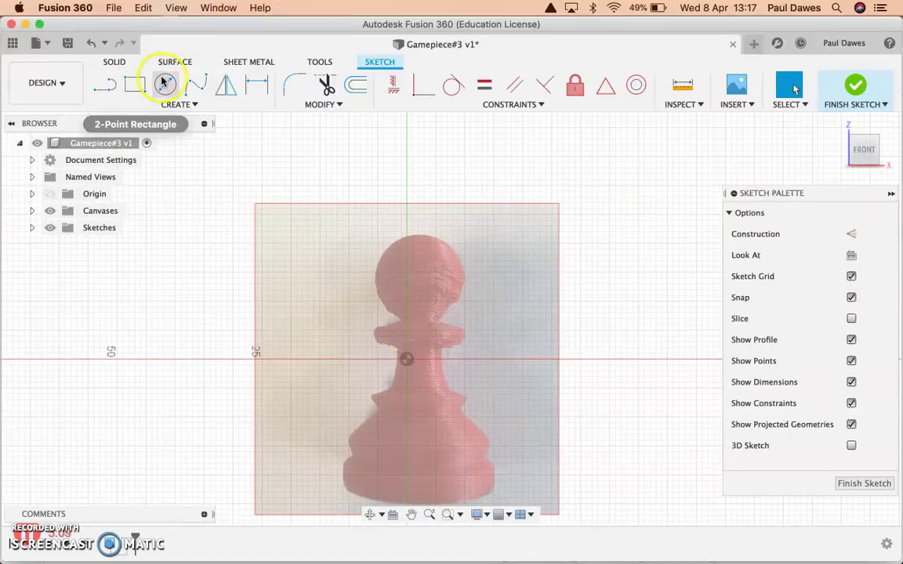
- Draw a vertical line down the pawn's centre from just above its head to its base, continued by a horizontal line leftwards past the base
click(104, 84)
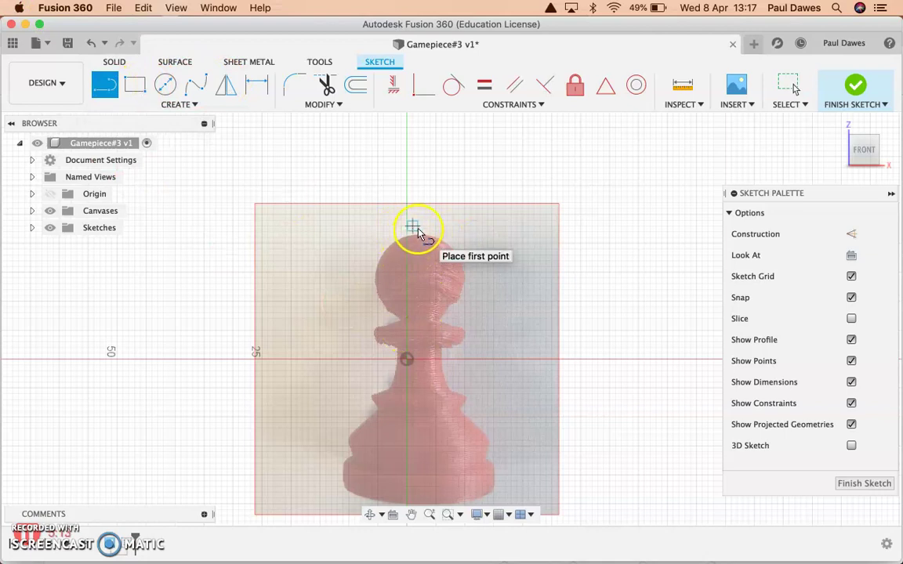
middle_drag(419, 229, 429, 147)
scroll(413, 161, up, 4)
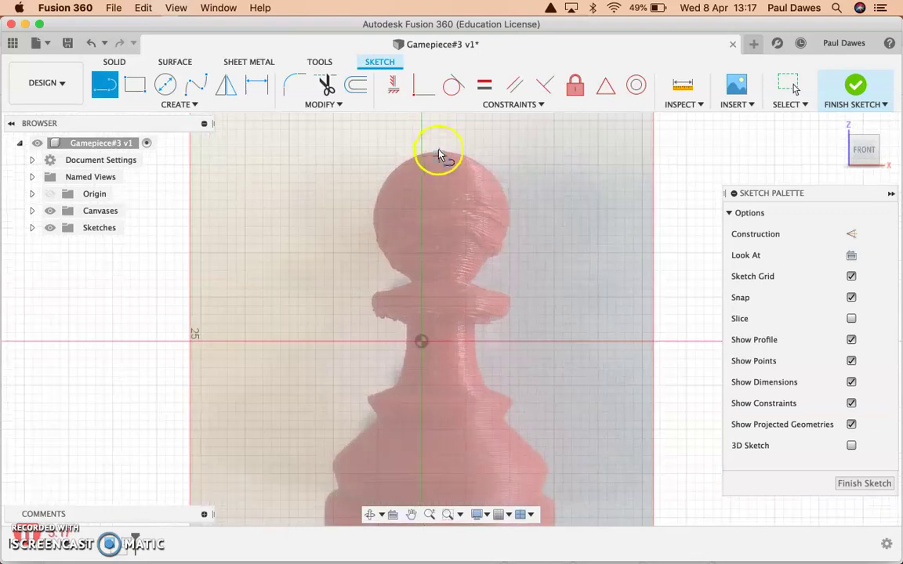
click(440, 143)
scroll(430, 292, down, 4)
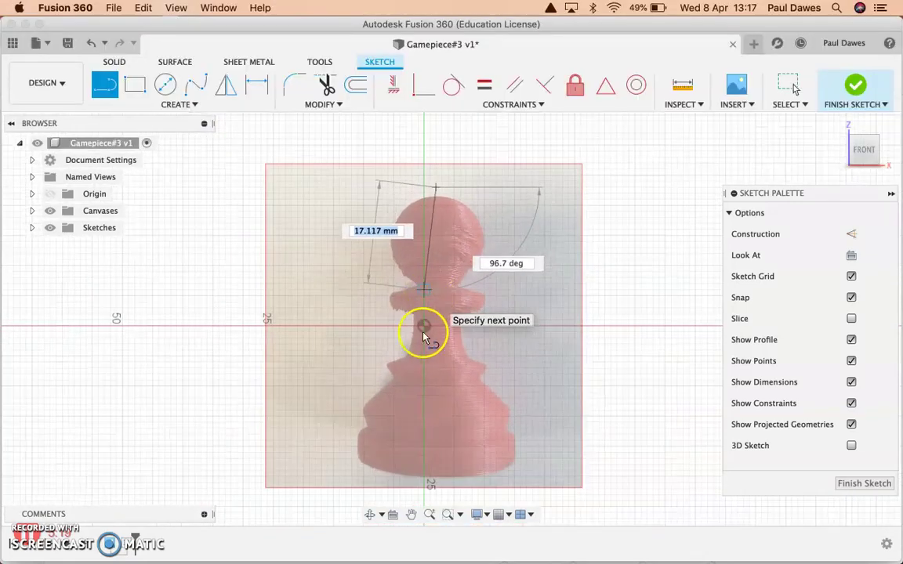
click(437, 467)
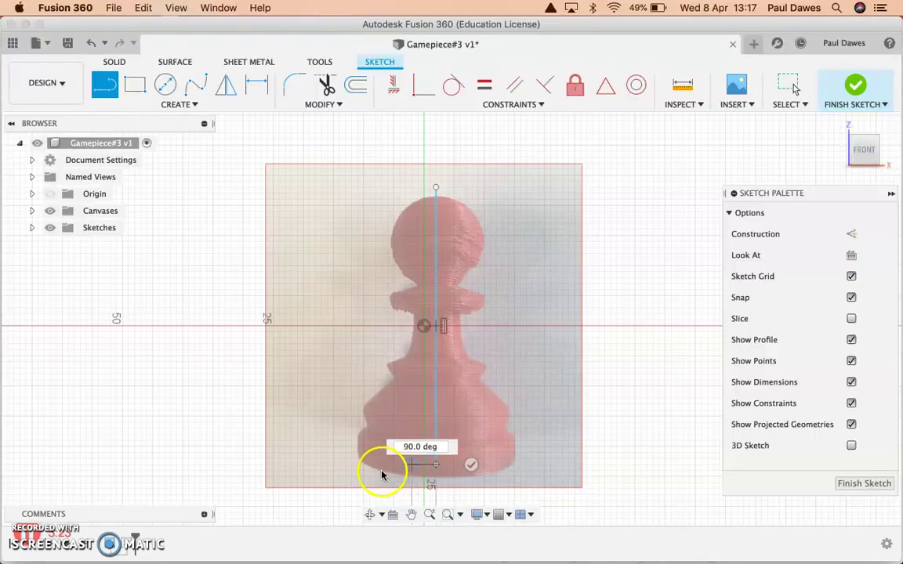
click(311, 470)
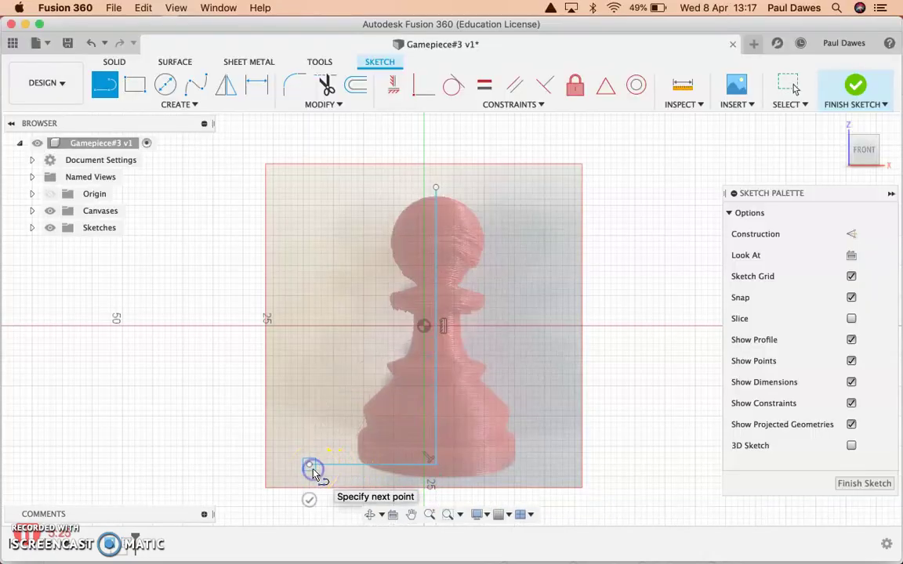
key(Escape)
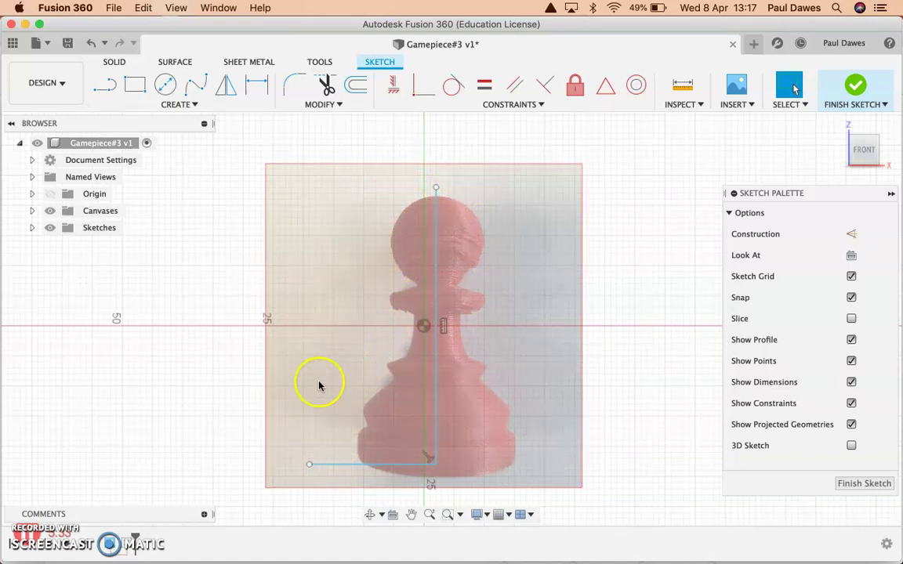
- Start the Point tool and place sketch points on the pawn's outline at the upper left of its head
click(177, 104)
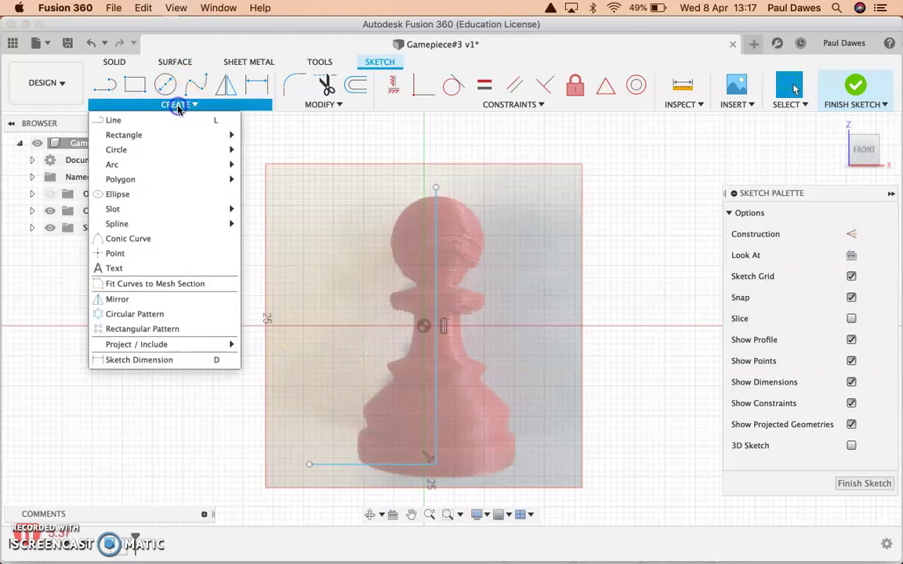
click(115, 253)
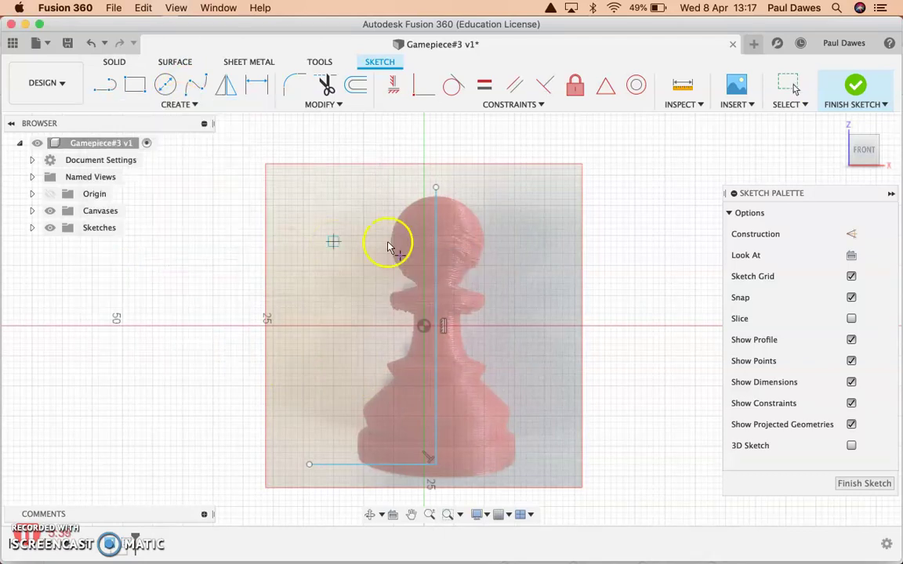
scroll(413, 237, up, 4)
scroll(425, 208, up, 5)
middle_drag(440, 179, 397, 318)
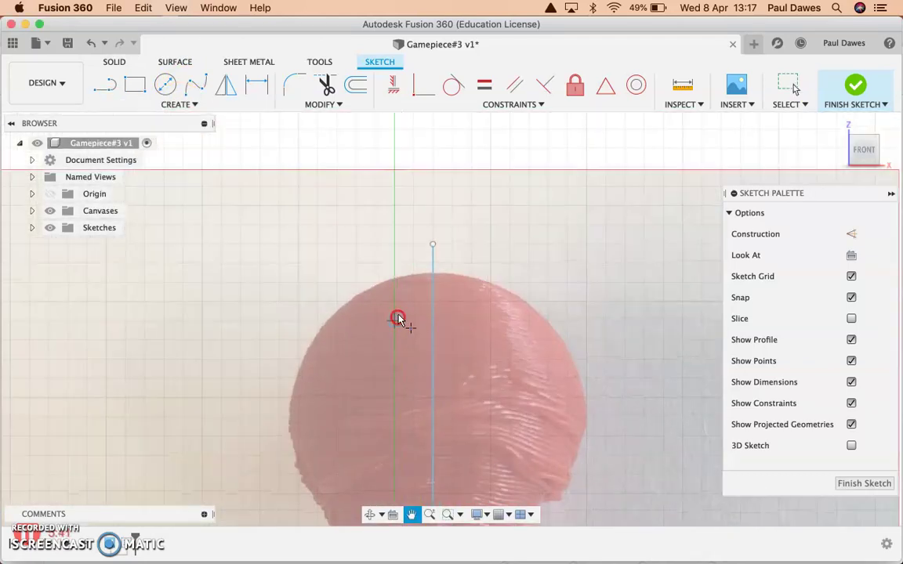
click(413, 276)
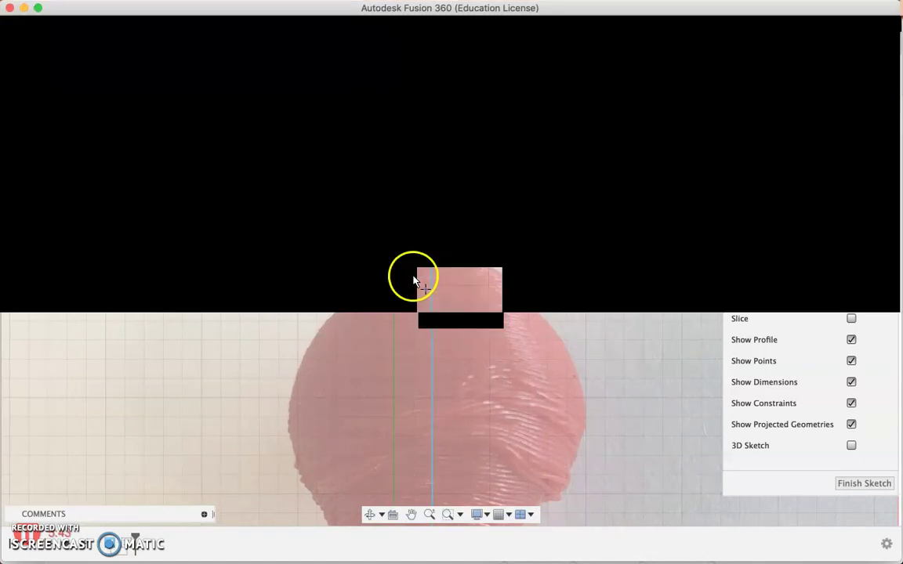
click(361, 295)
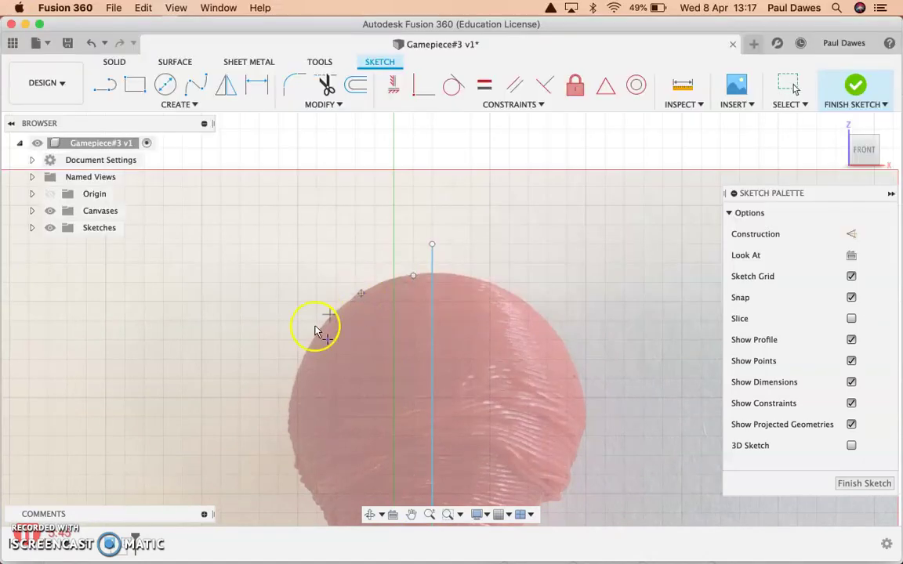
- Place sketch points down the left side of the pawn's head, past its widest part
scroll(313, 341, up, 4)
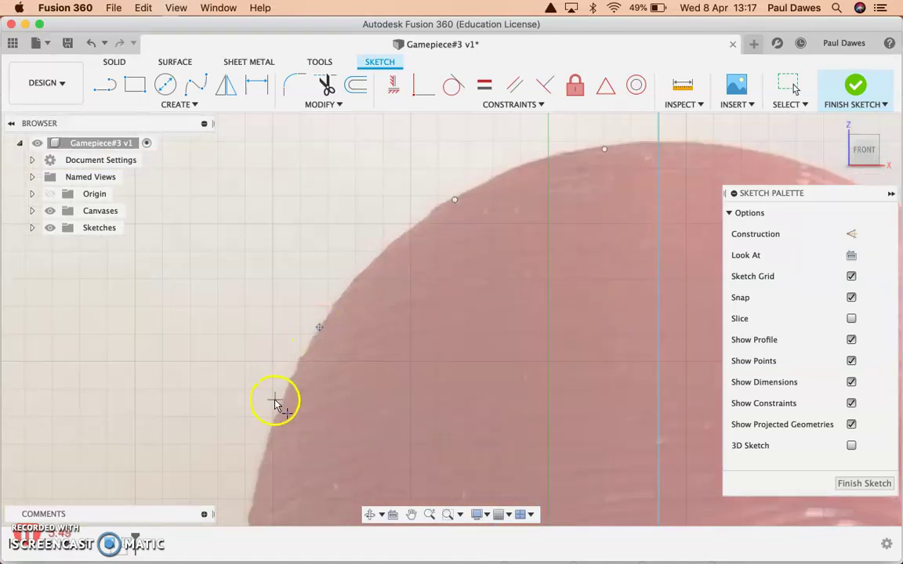
scroll(486, 263, up, 3)
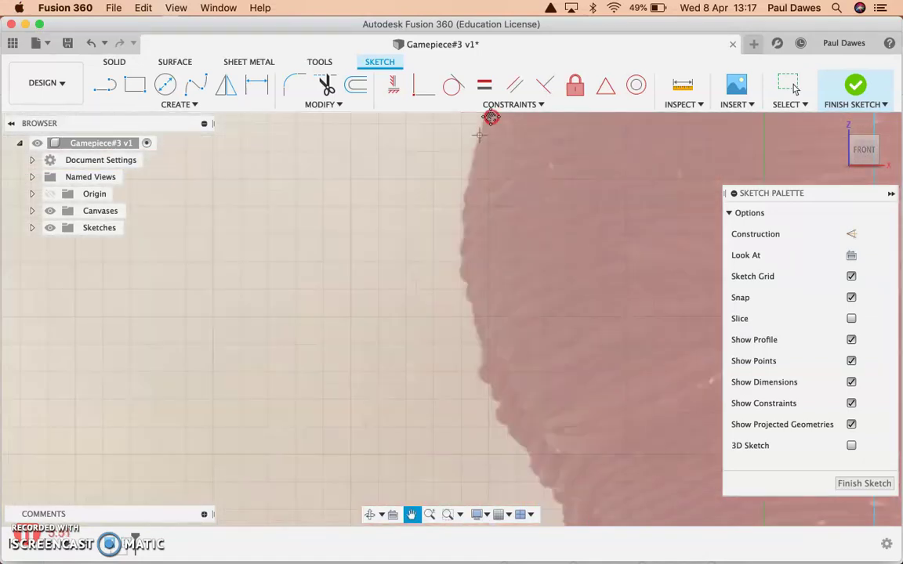
click(485, 286)
click(523, 417)
- Place sketch points along the lower left curve of the head, ending in the notch above the collar
middle_drag(524, 417, 187, 115)
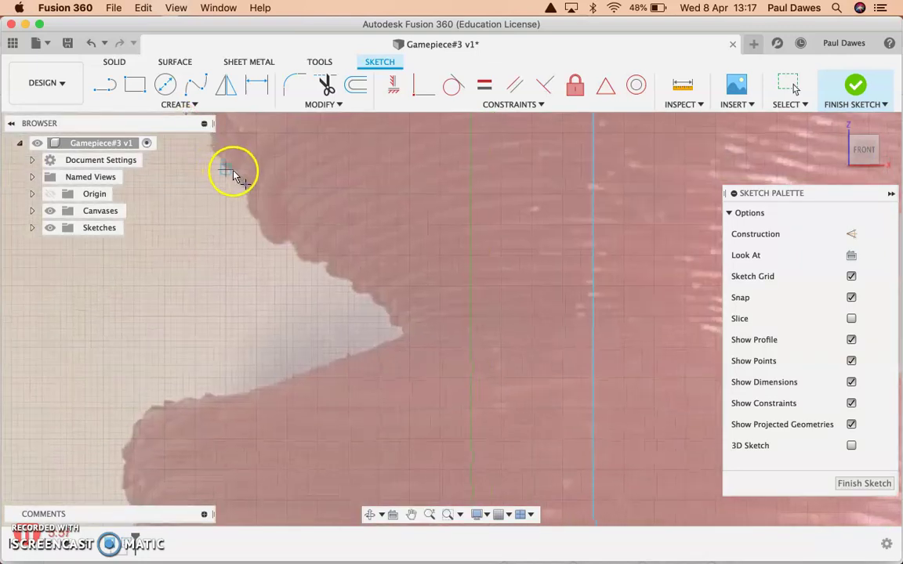
scroll(235, 179, up, 5)
scroll(243, 188, up, 3)
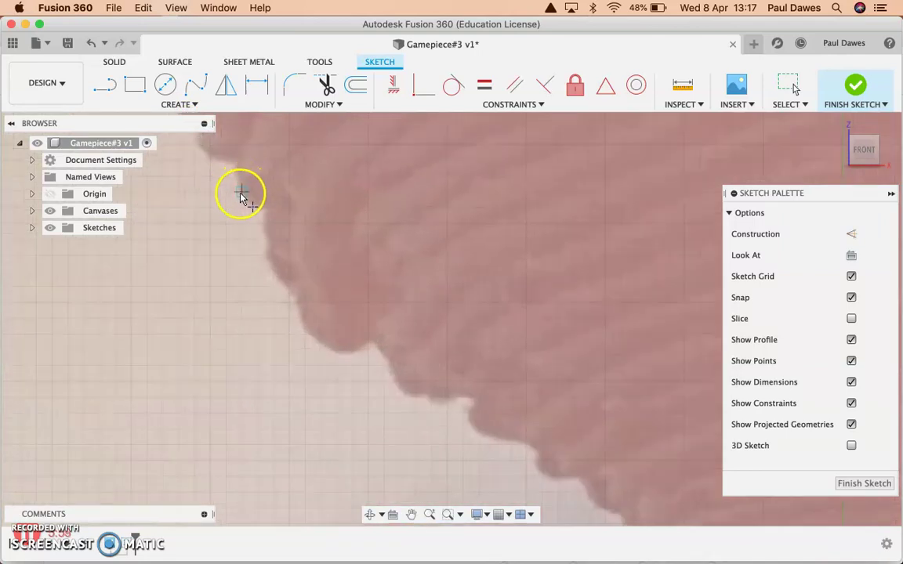
scroll(246, 200, down, 6)
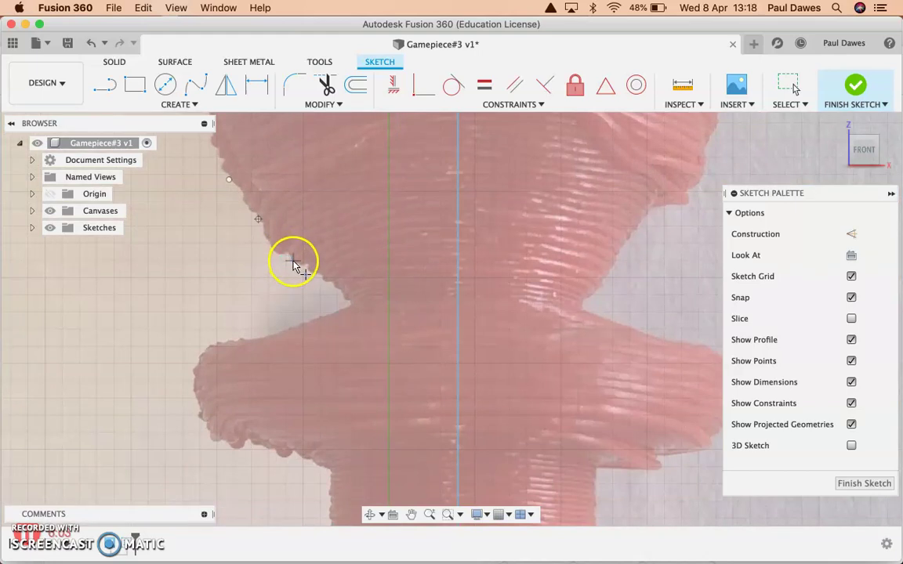
scroll(291, 263, up, 1)
scroll(294, 266, down, 5)
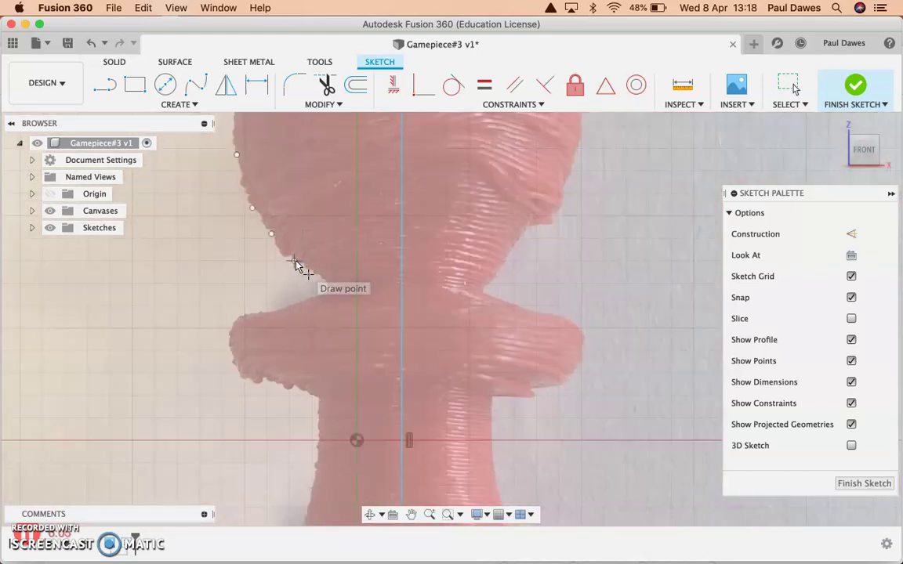
scroll(297, 265, up, 8)
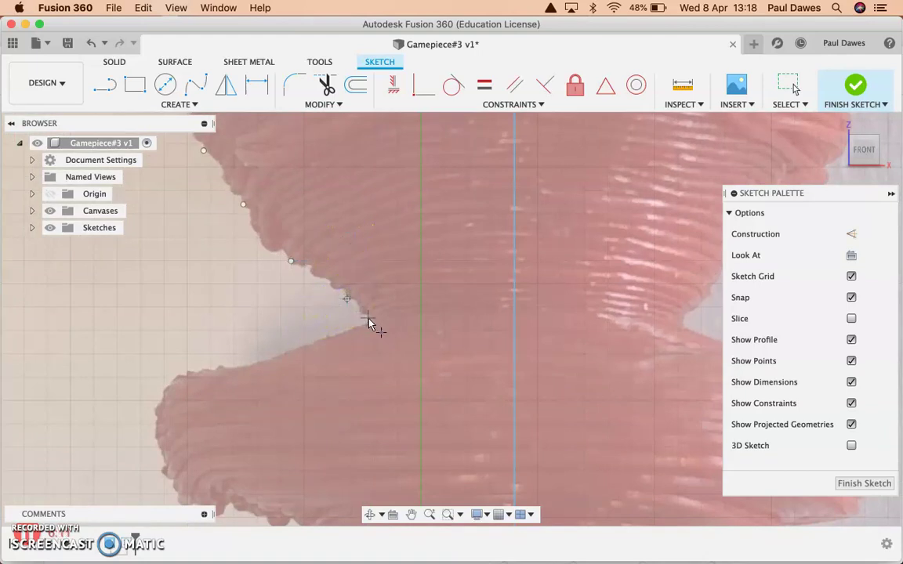
click(368, 320)
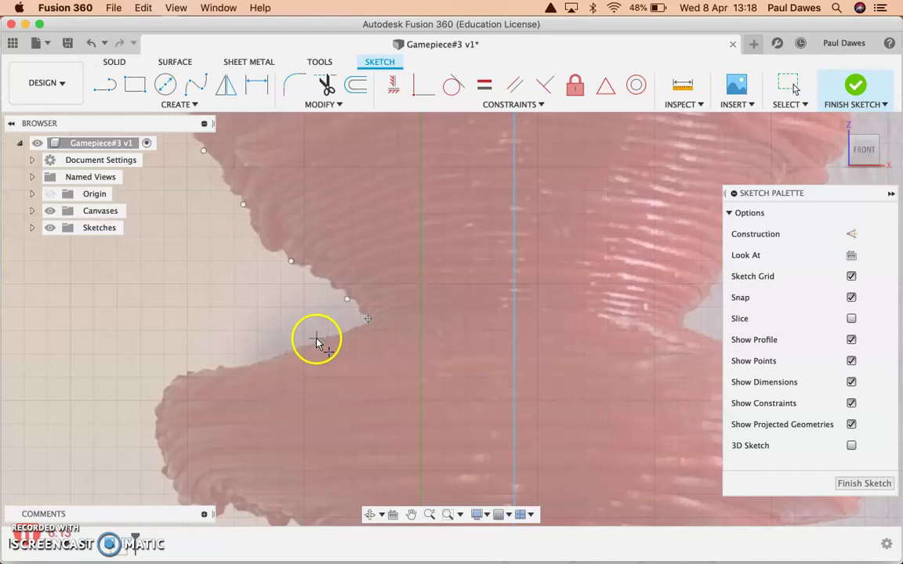
- Place sketch points along the collar's upper left slope and around its rounded outer tip
click(219, 368)
click(168, 384)
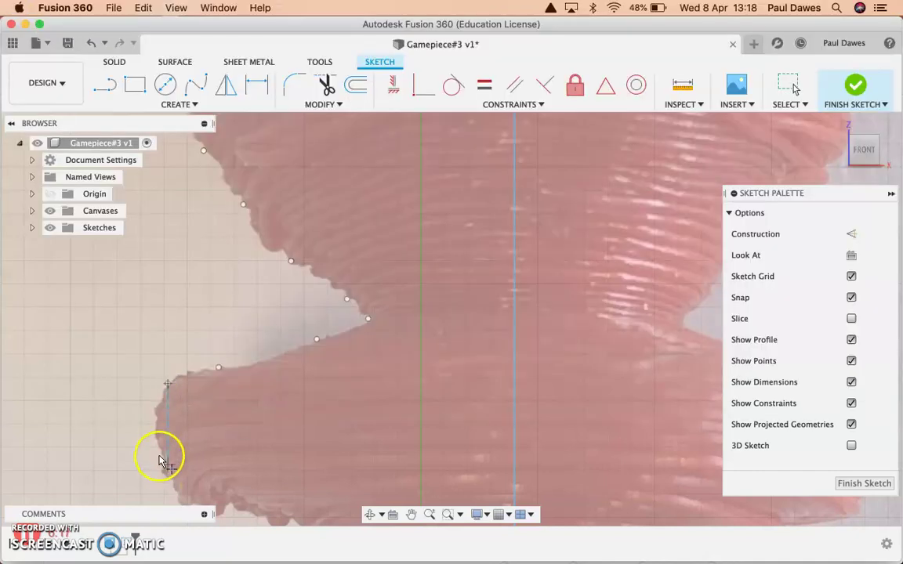
click(154, 431)
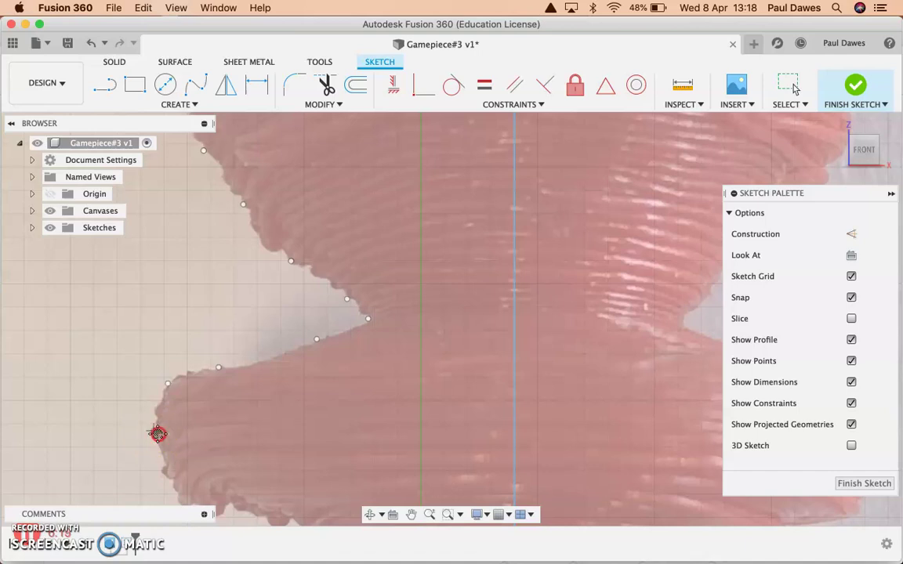
middle_drag(158, 433, 180, 187)
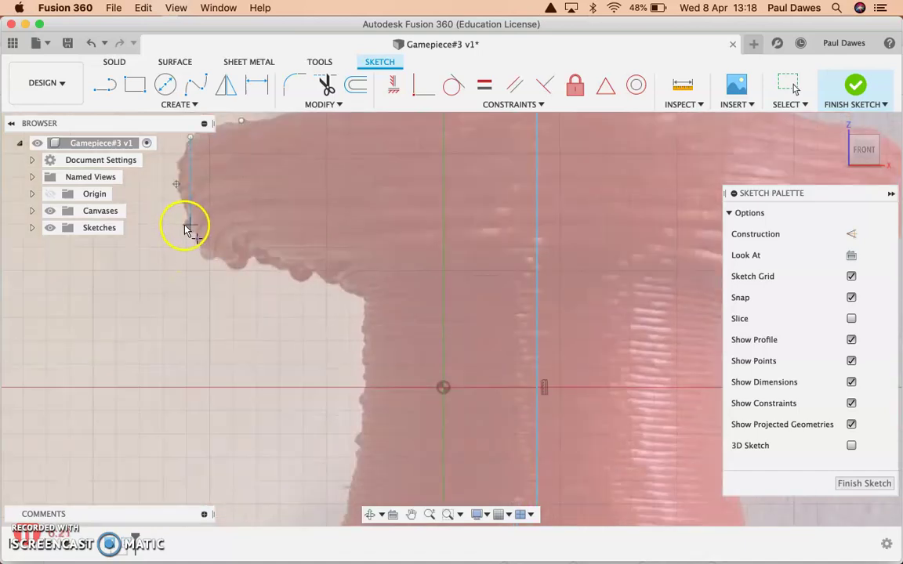
- Place sketch points along the underside of the collar's left half, ending where it meets the stem
click(191, 233)
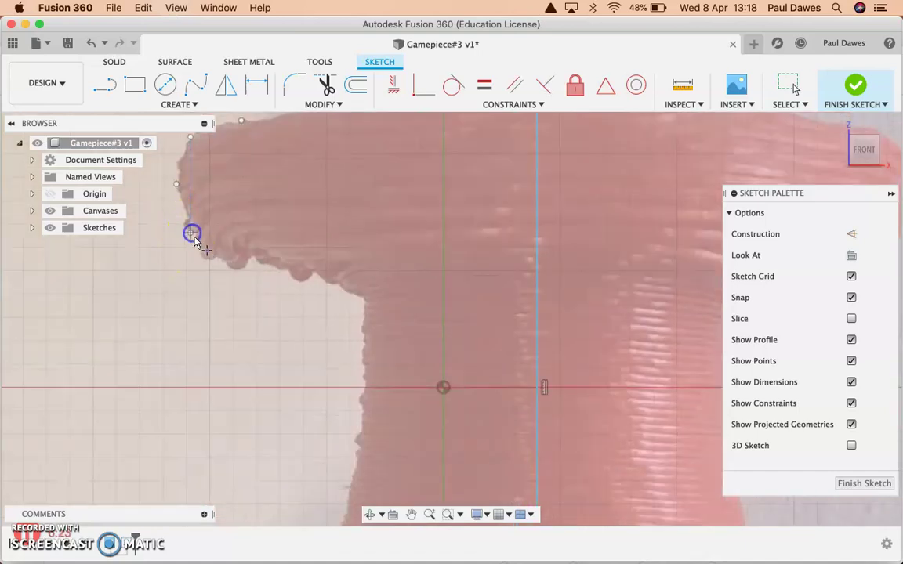
click(241, 267)
click(295, 279)
click(354, 295)
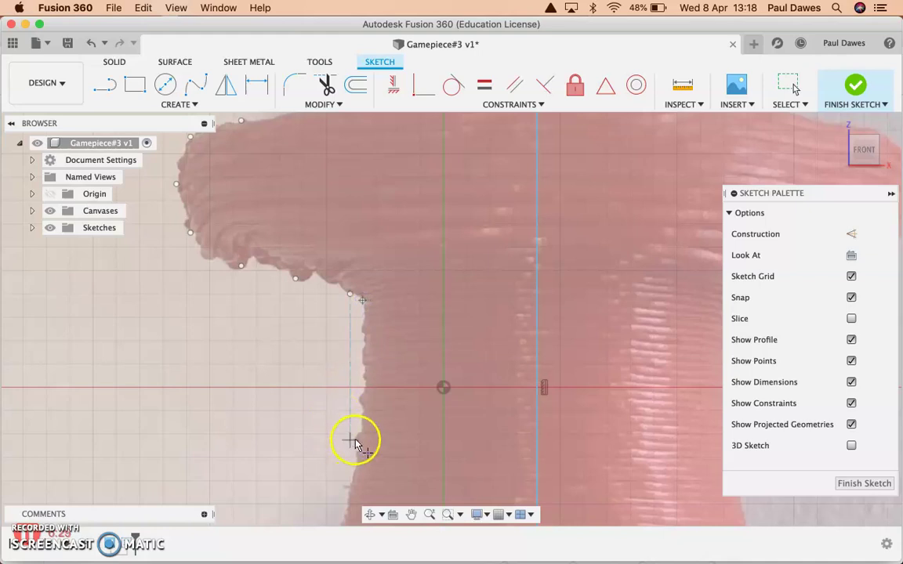
- Place sketch points down the stem's left flare and out along the upper slope of the lower ridge to its tip
mouse_move(342, 431)
middle_down()
mouse_move(352, 288)
mouse_move(403, 125)
middle_up()
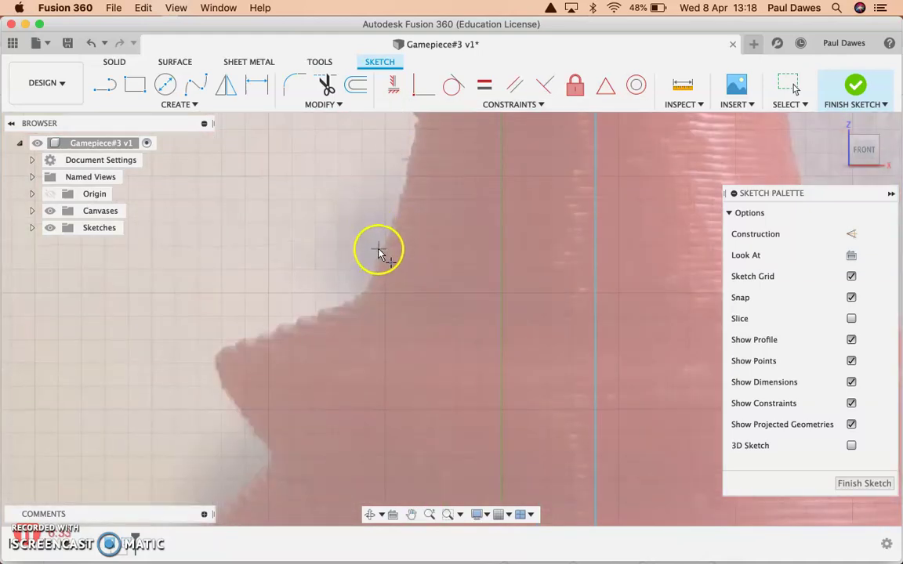
click(369, 284)
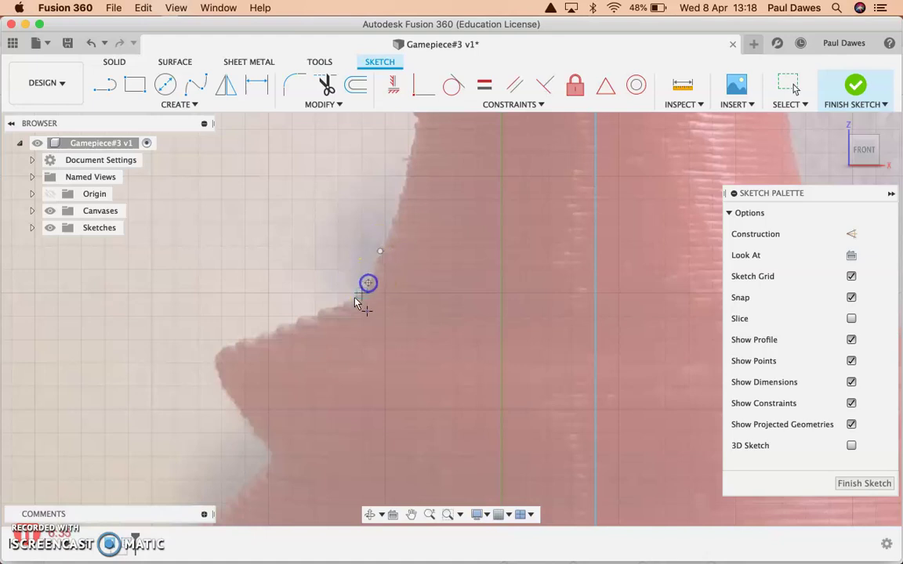
click(313, 308)
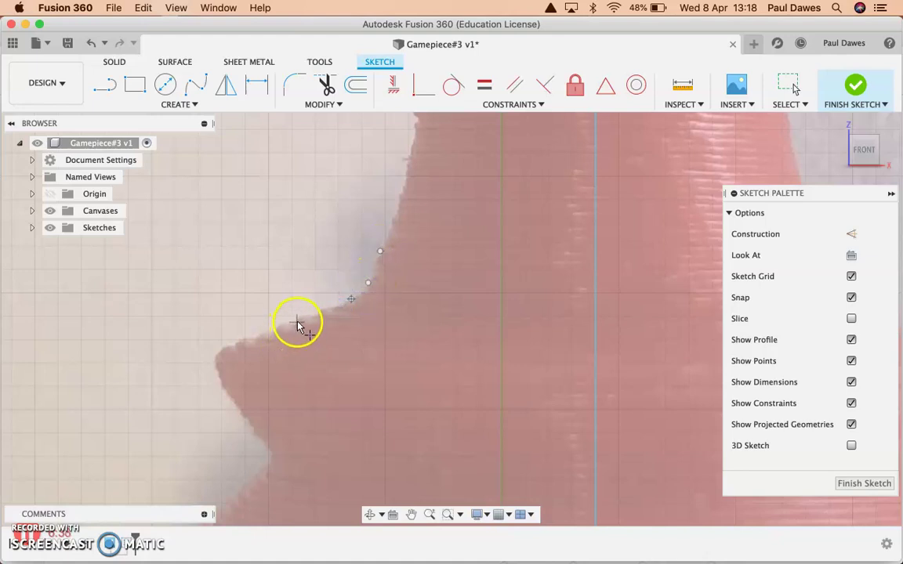
click(254, 338)
mouse_move(255, 339)
middle_down()
mouse_move(383, 236)
mouse_move(188, 312)
mouse_move(284, 243)
mouse_move(341, 224)
middle_up()
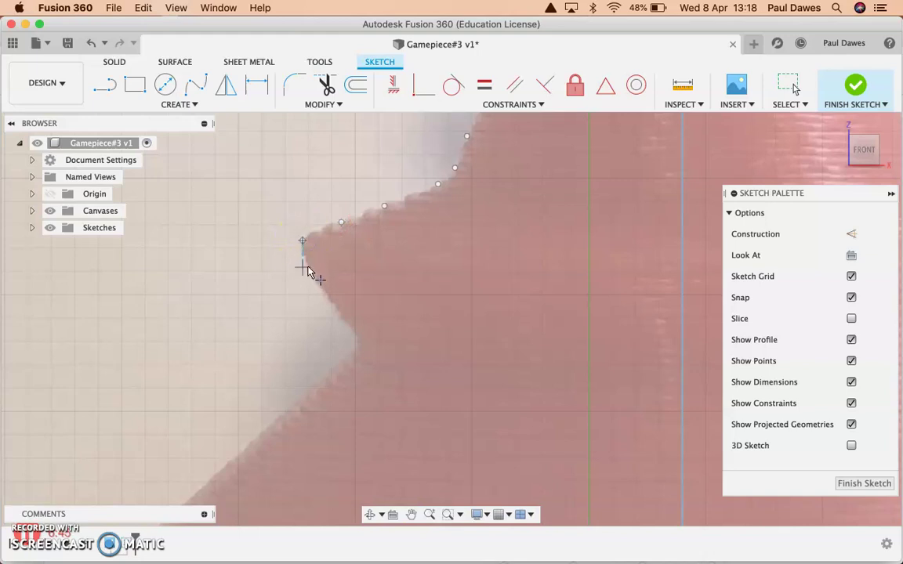
- Check the Snap to Grid option in the grid and snap settings
scroll(306, 273, up, 3)
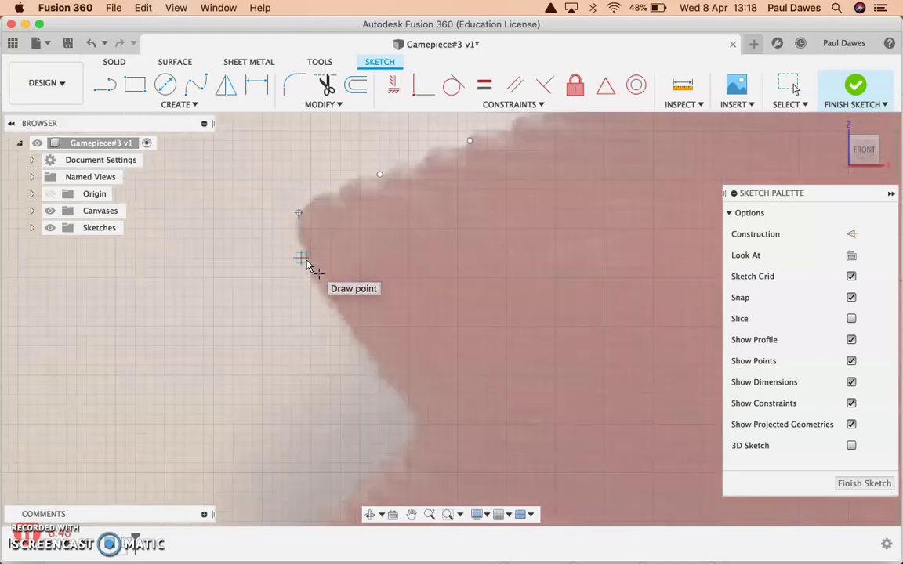
click(505, 516)
click(508, 515)
click(507, 515)
click(502, 455)
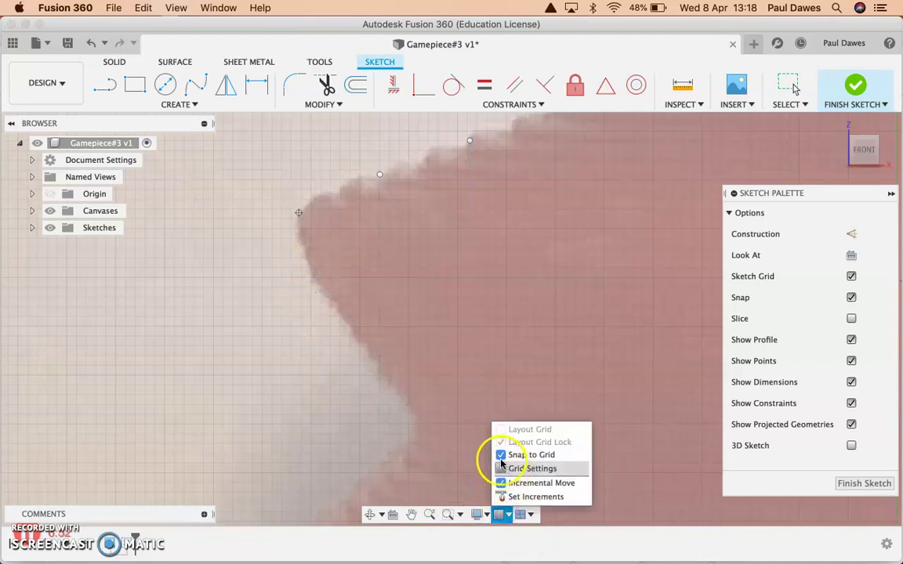
- Place sketch points down the ridge's left underside into the notch and along the sloping body to its outer bulge
click(331, 306)
click(379, 370)
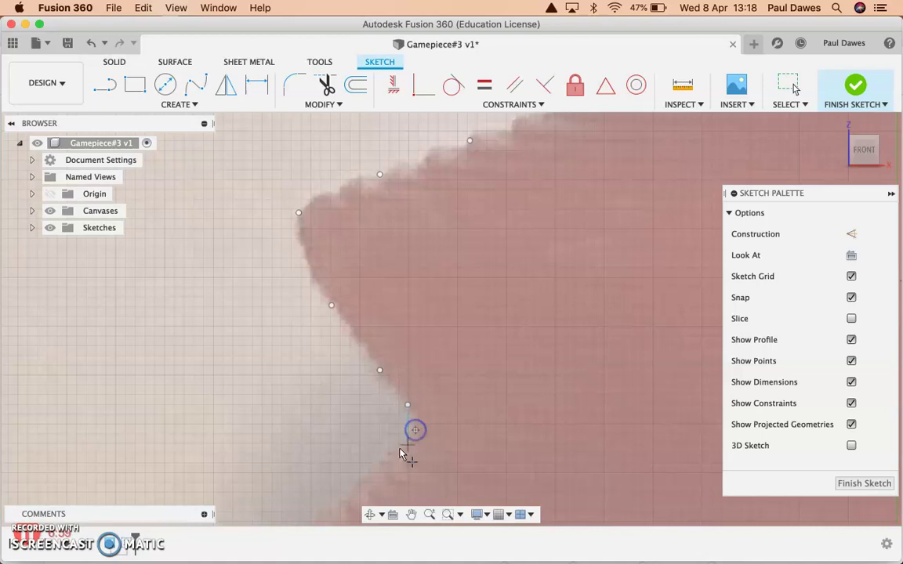
mouse_move(362, 454)
middle_down()
mouse_move(256, 292)
mouse_move(323, 95)
middle_up()
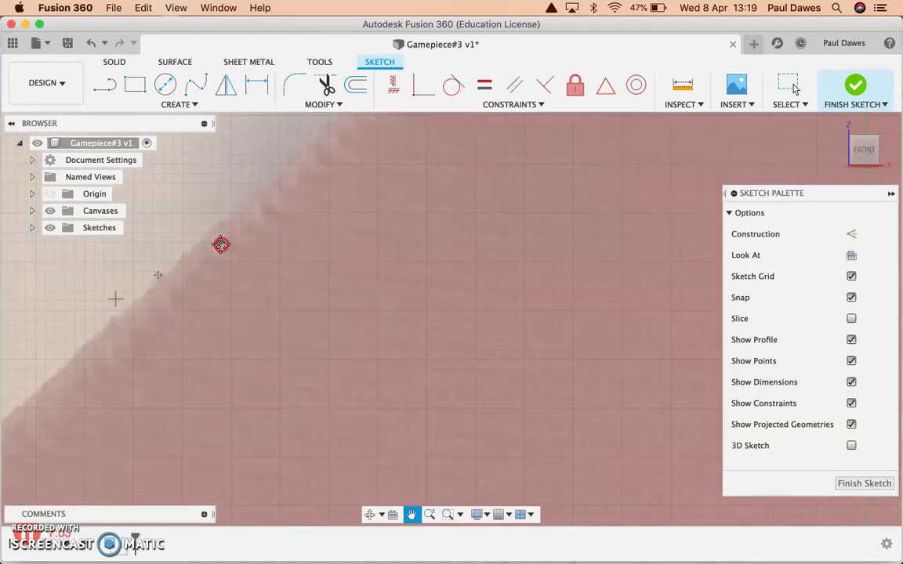
middle_drag(115, 298, 523, 164)
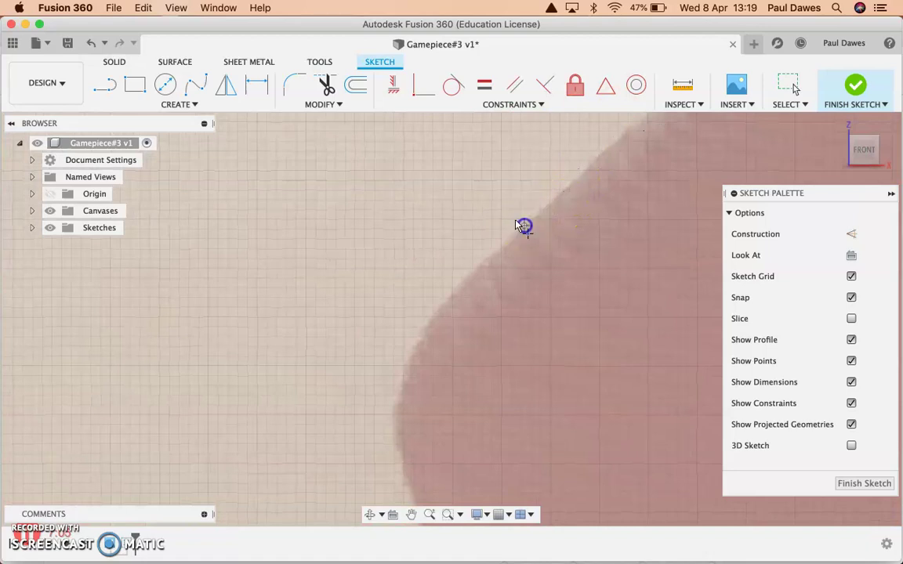
click(429, 317)
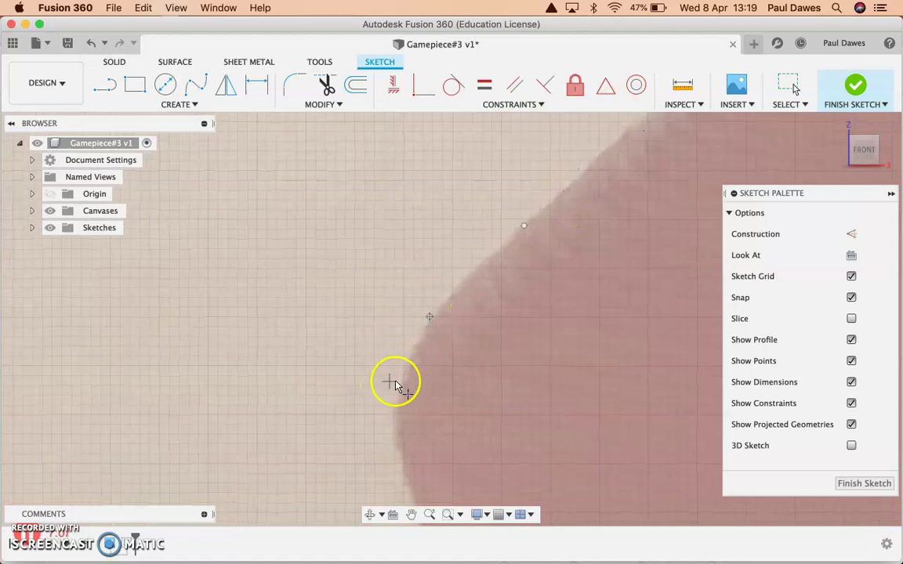
click(401, 382)
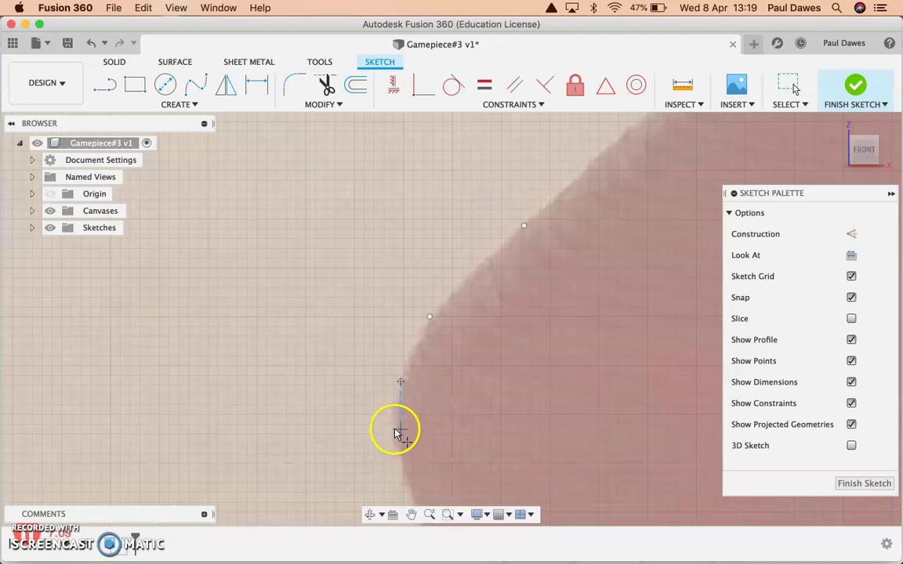
- Place sketch points down the left side of the body's lower part and into the groove above the base
middle_drag(394, 429, 200, 116)
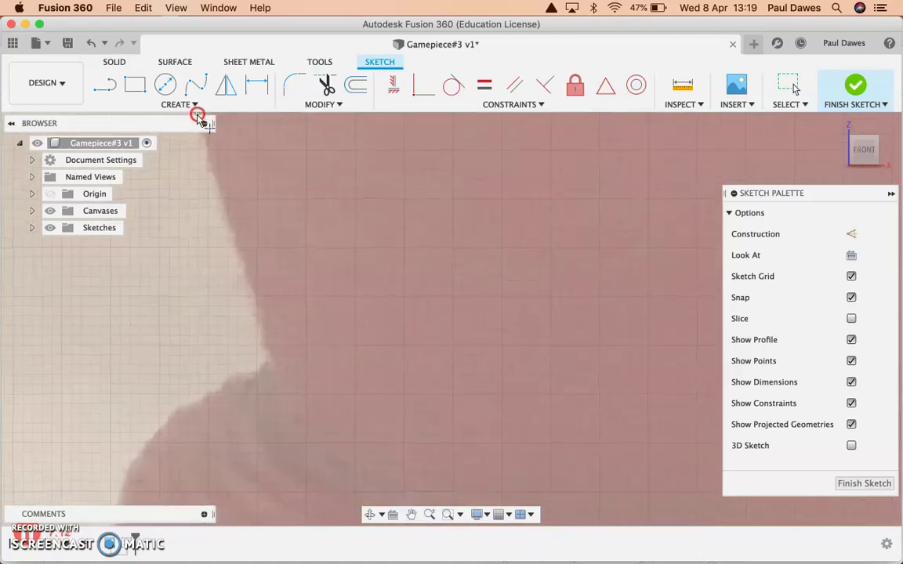
click(213, 185)
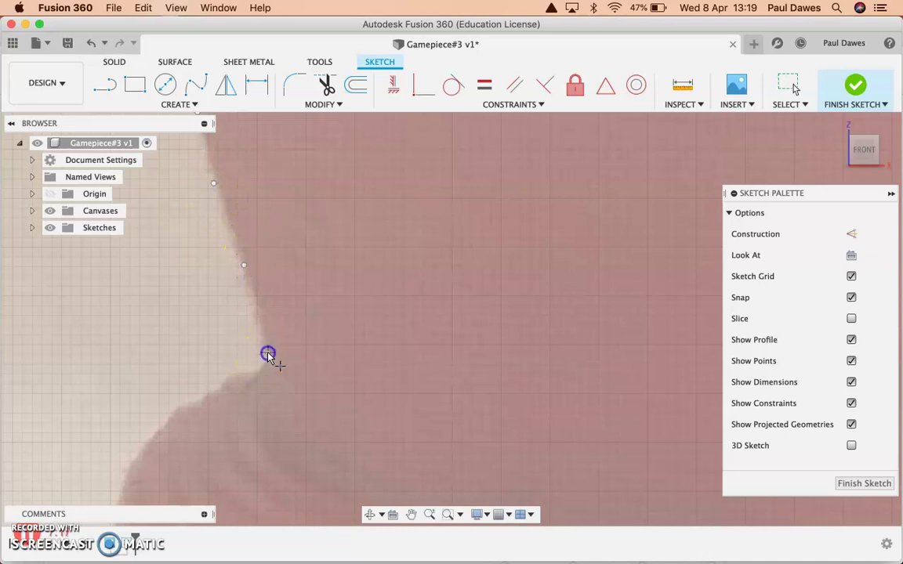
click(247, 372)
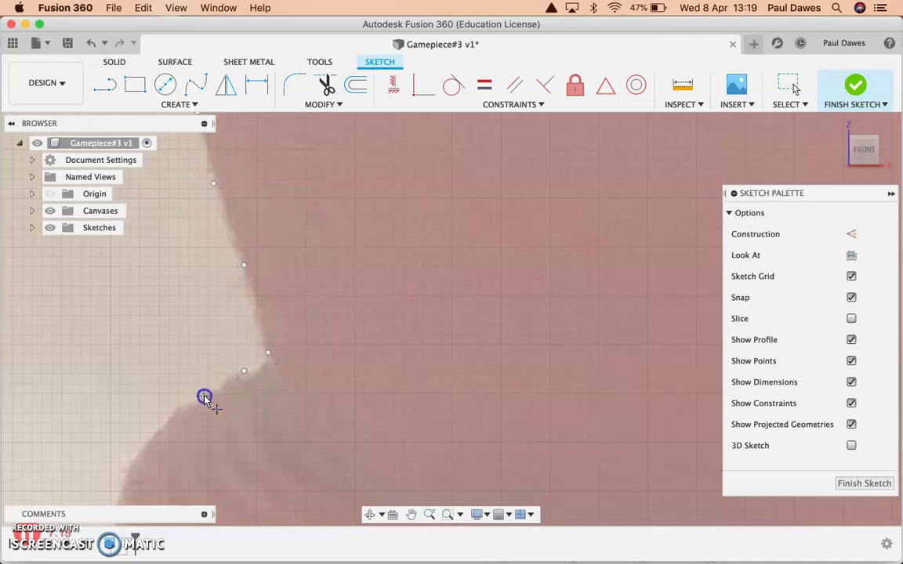
- Place sketch points over the base's left shoulder and down its outer left side
mouse_move(169, 403)
middle_down()
mouse_move(298, 227)
mouse_move(307, 239)
middle_up()
click(311, 241)
mouse_move(272, 333)
middle_down()
mouse_move(246, 170)
mouse_move(251, 221)
middle_up()
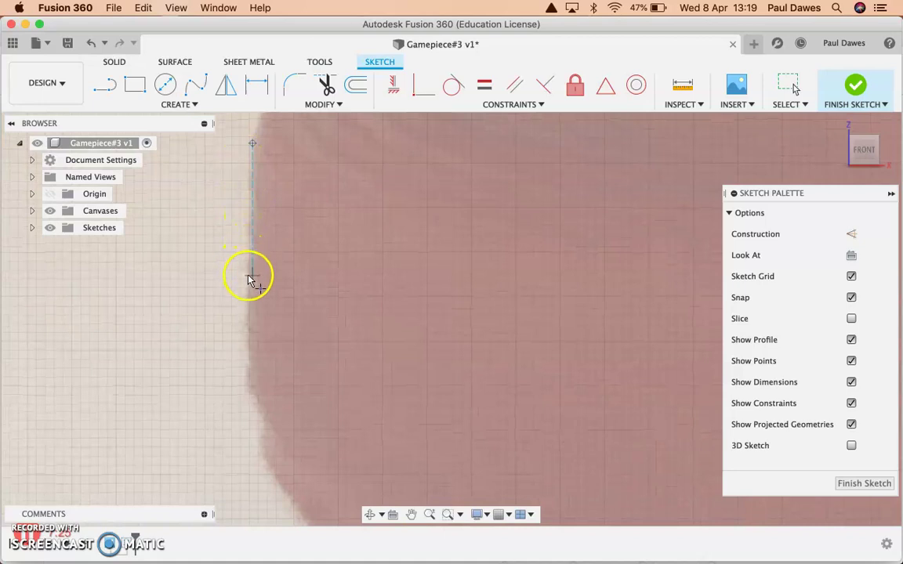
click(248, 383)
- Place sketch points around the base's rounded lower left corner, ending on the horizontal base line
middle_drag(256, 398, 231, 206)
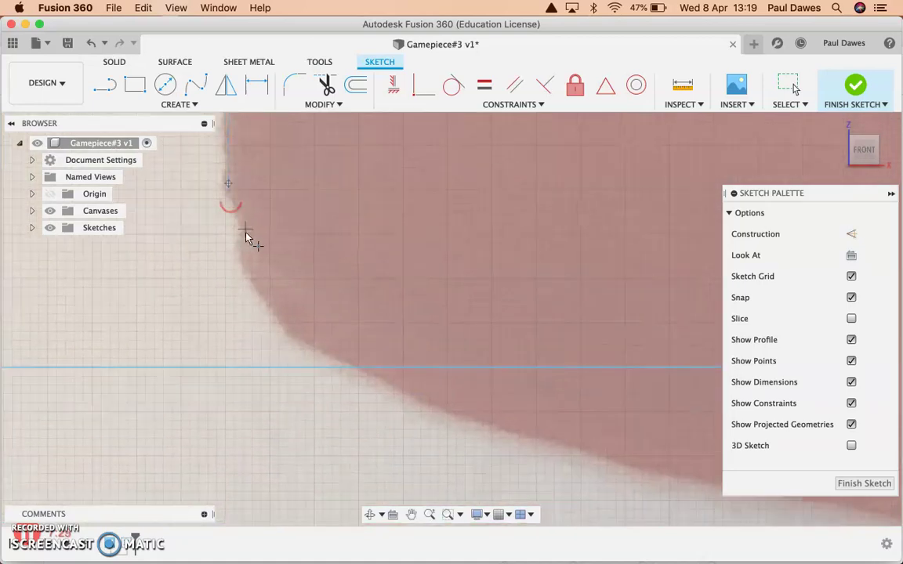
click(241, 254)
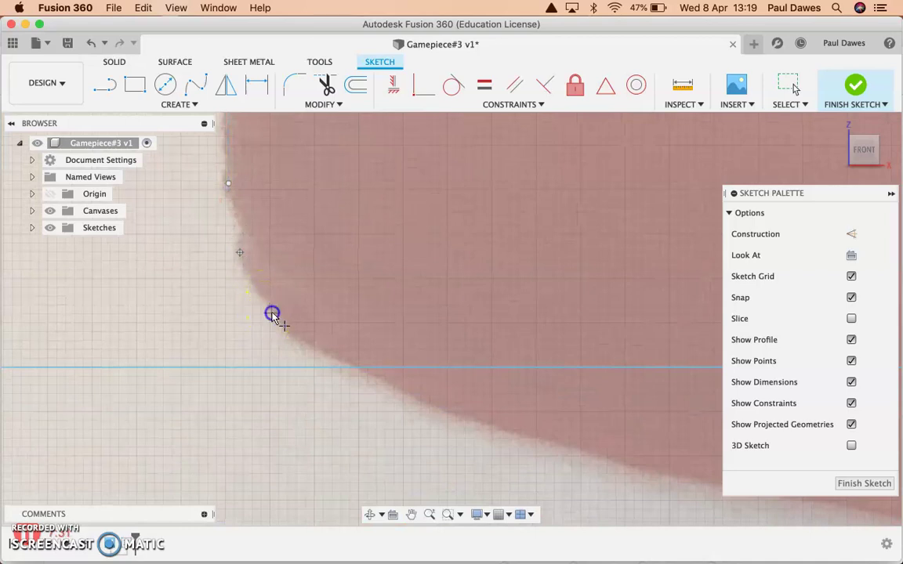
click(310, 346)
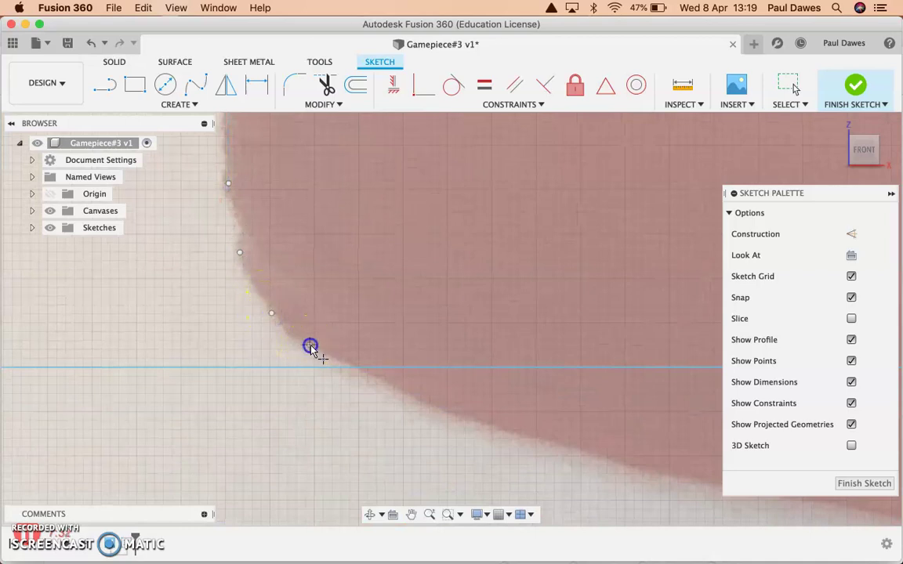
click(358, 368)
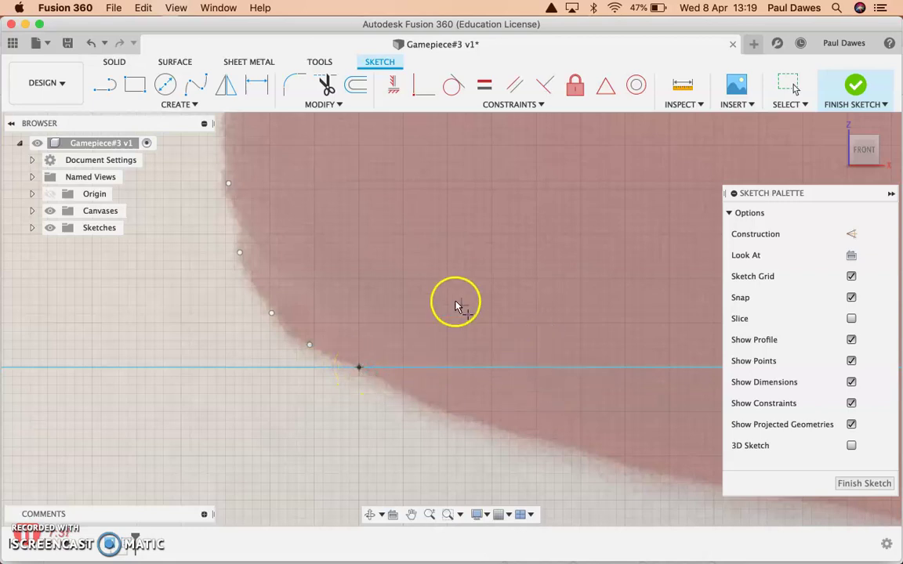
key(Escape)
- Start a Fit Point Spline where the centreline meets the head's crown and run it through the points on the head's upper left
scroll(335, 313, down, 3)
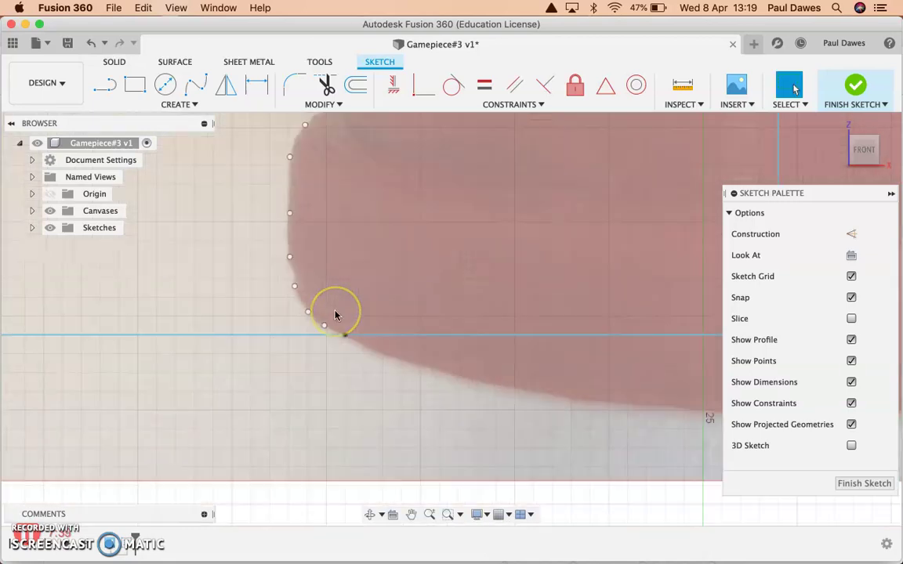
scroll(334, 314, down, 10)
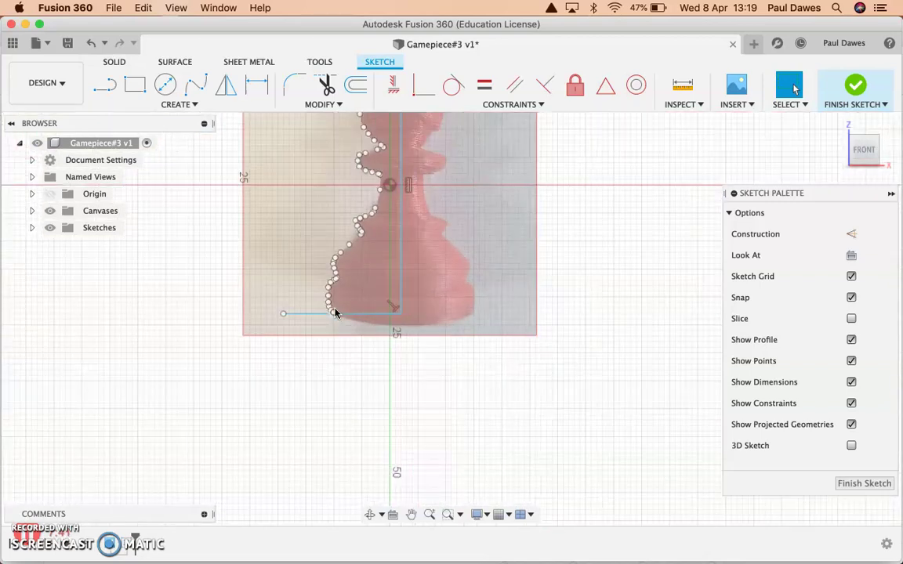
scroll(334, 312, down, 3)
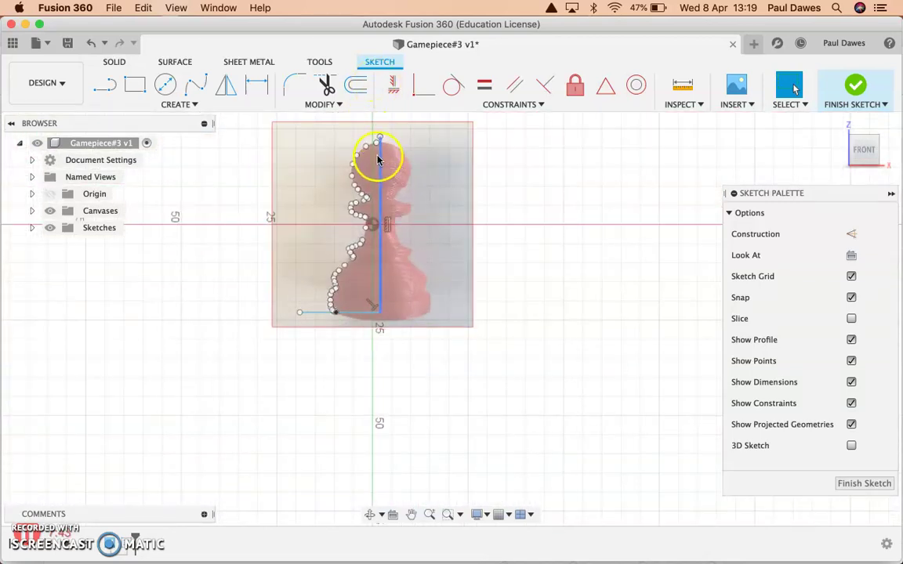
scroll(370, 157, up, 10)
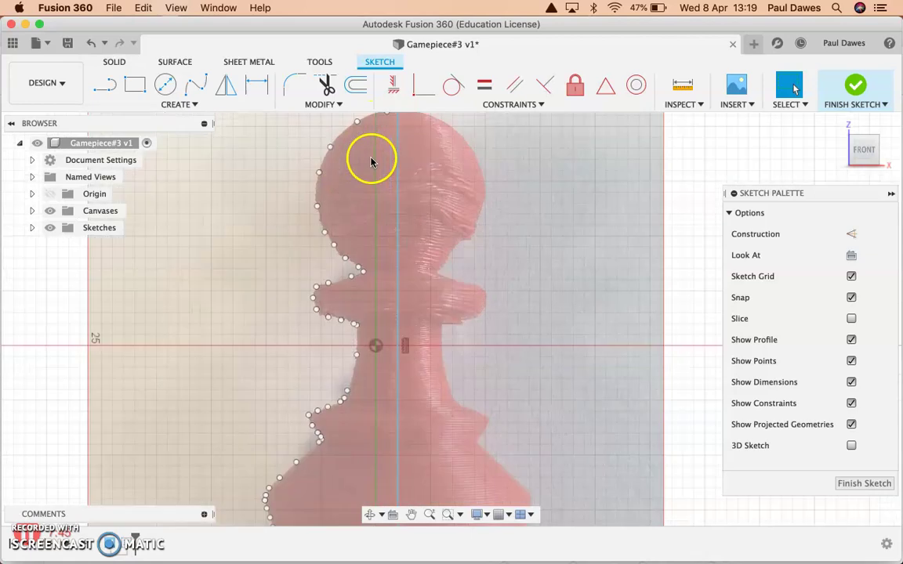
scroll(358, 253, up, 10)
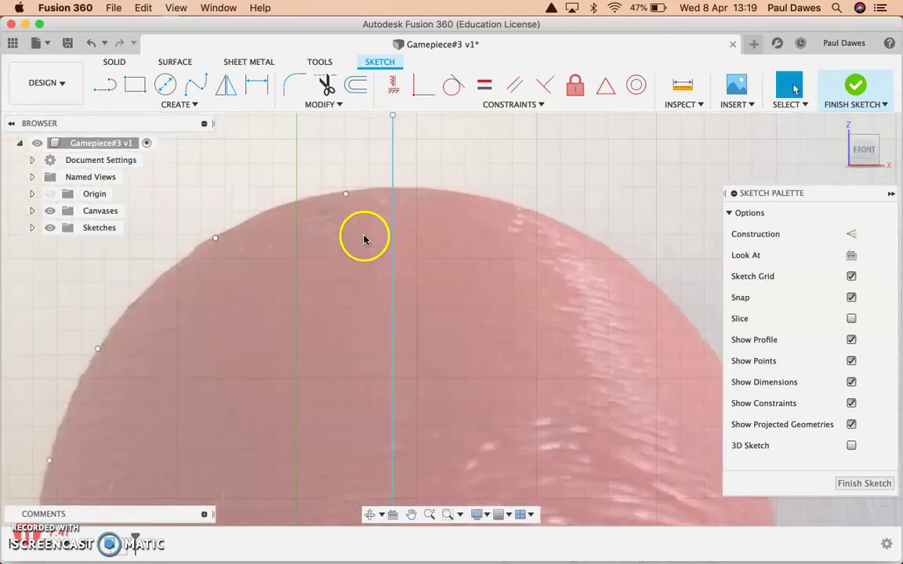
click(174, 106)
mouse_move(125, 228)
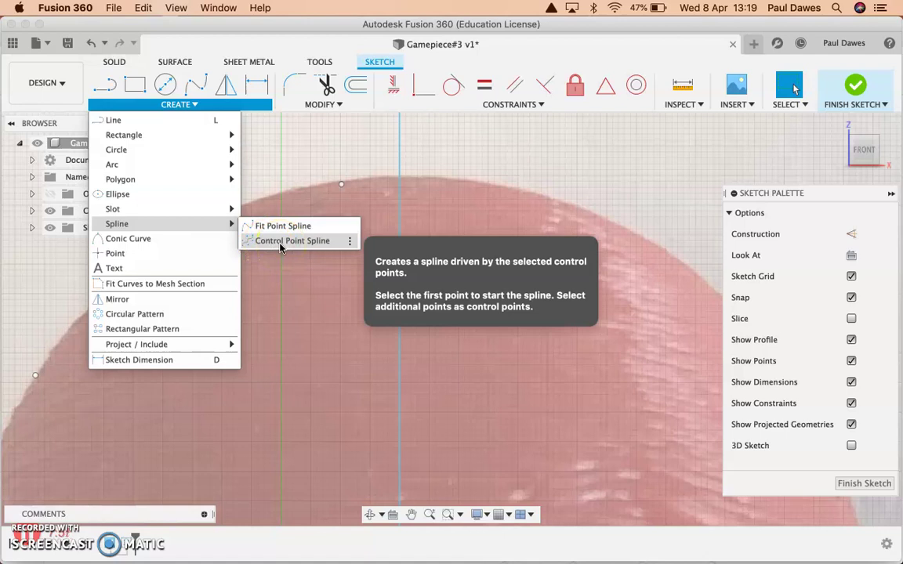
click(283, 229)
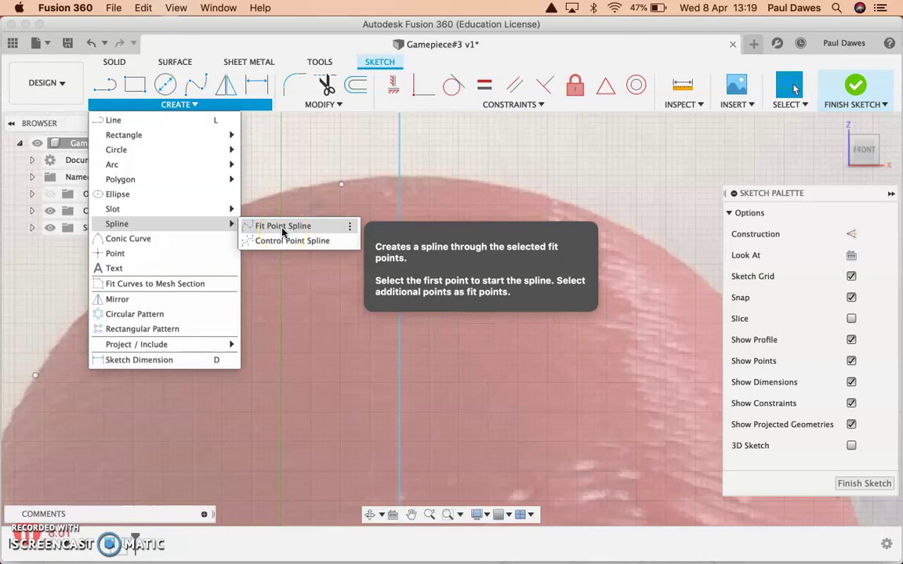
click(283, 229)
click(398, 176)
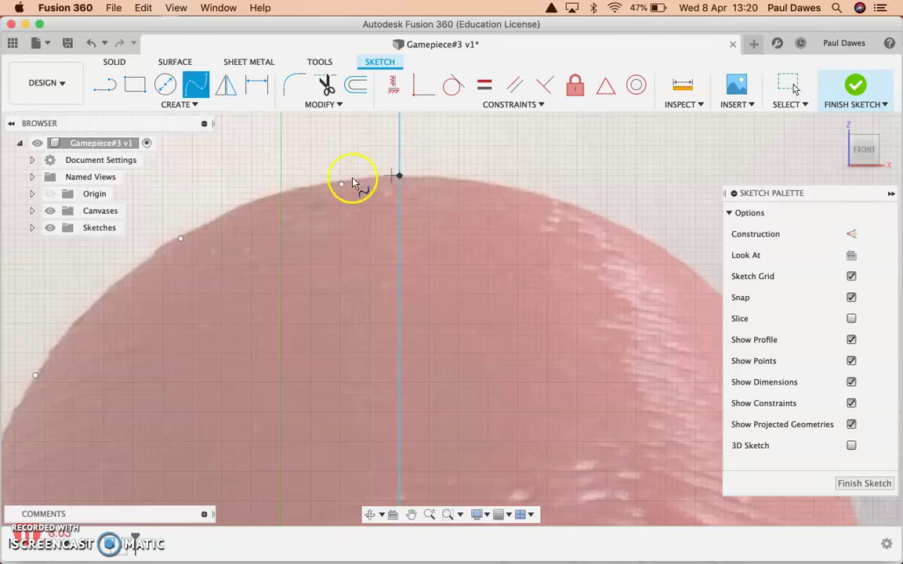
click(342, 185)
click(180, 239)
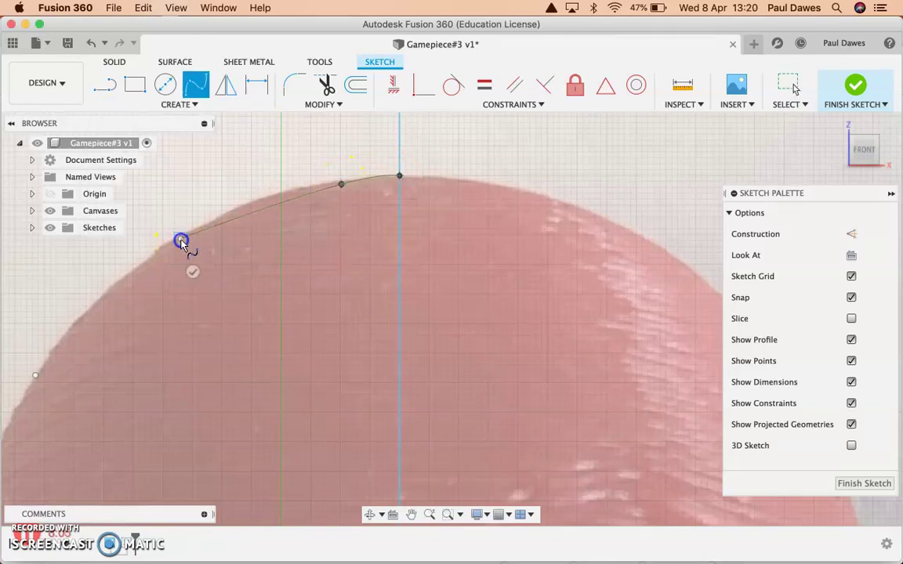
click(36, 374)
- Continue the spline through the points down the head's left side and along its lower left curve
mouse_move(36, 374)
middle_down()
mouse_move(56, 374)
mouse_move(267, 165)
middle_up()
click(216, 263)
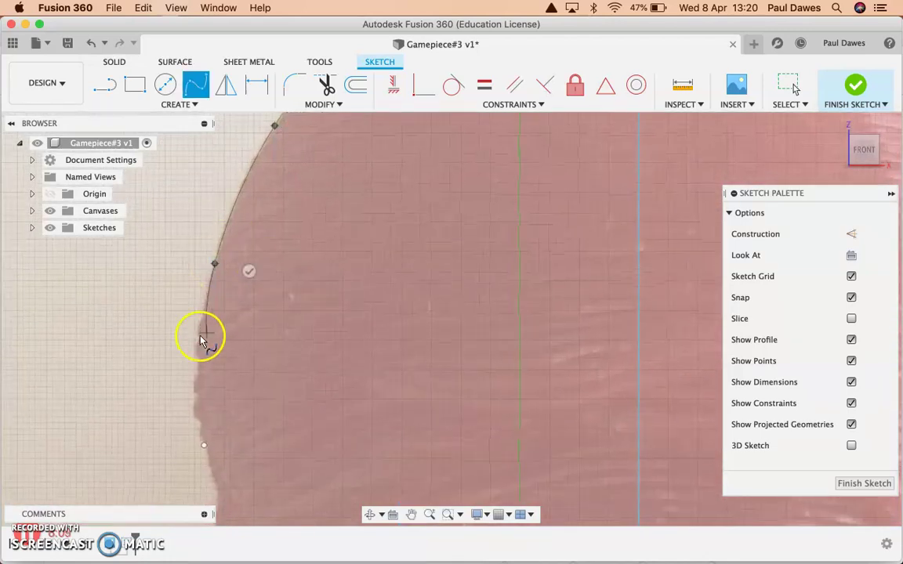
click(204, 445)
mouse_move(243, 468)
middle_down()
mouse_move(201, 307)
mouse_move(191, 206)
middle_up()
click(189, 318)
click(239, 386)
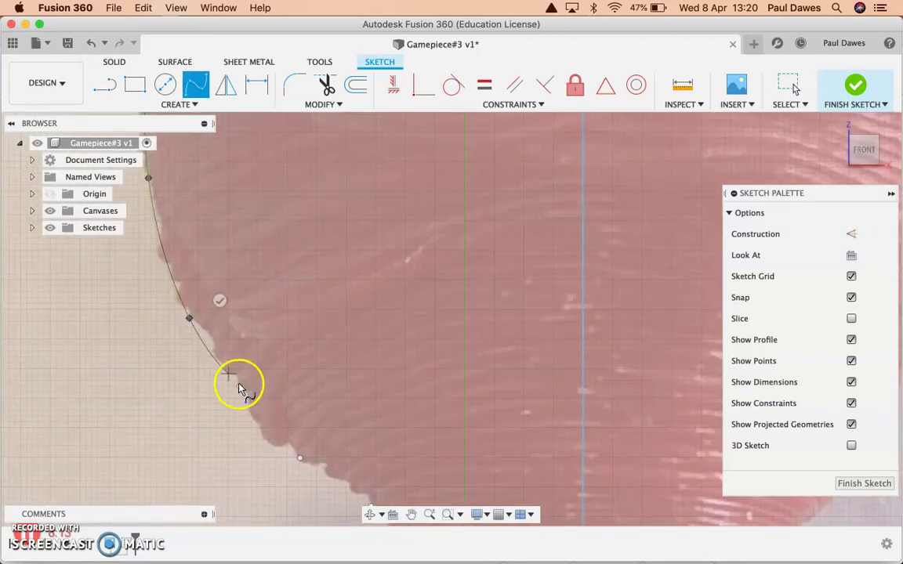
click(298, 458)
- Continue the spline through the neck notch points and out along the collar's upper slope
middle_drag(352, 459, 198, 173)
click(217, 224)
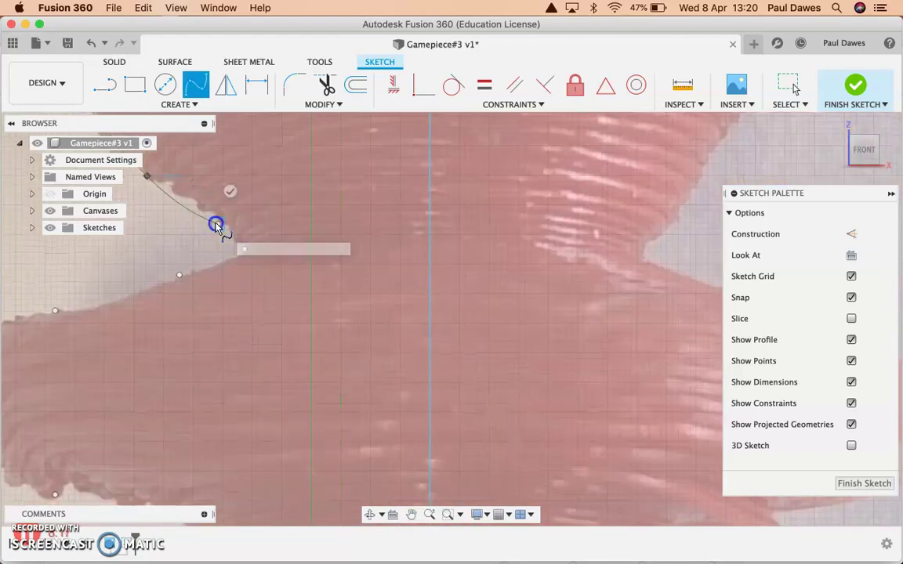
click(244, 250)
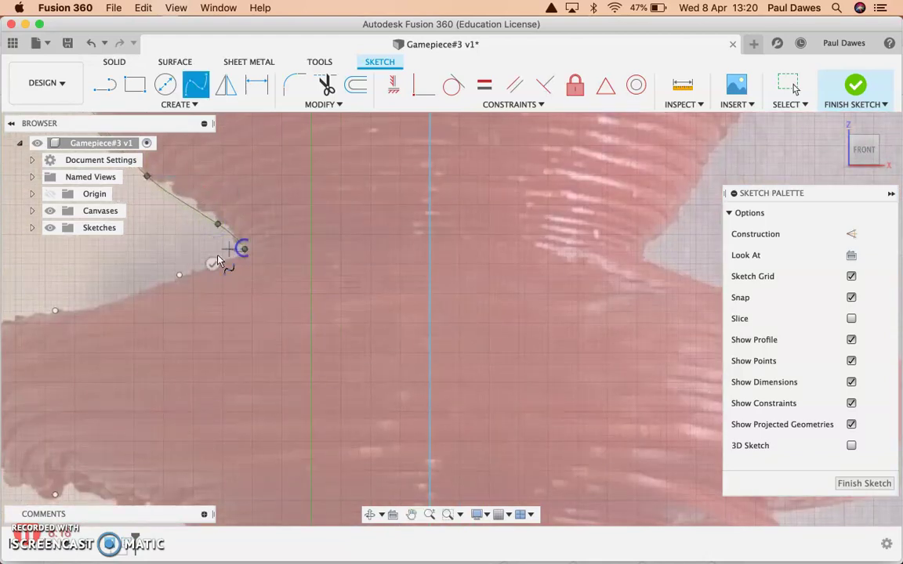
click(180, 275)
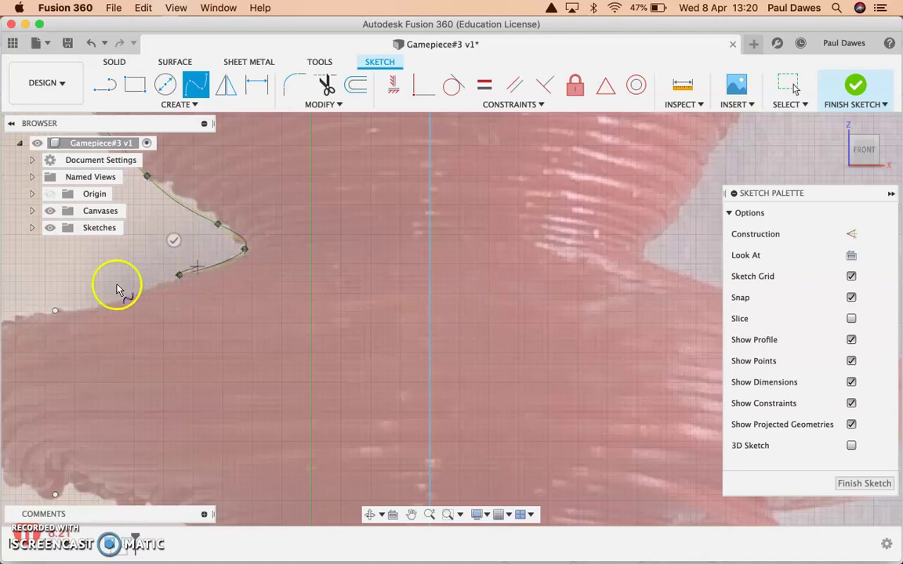
click(55, 311)
- Continue the spline through the points around the collar's rounded rim and back along its underside towards the stem
middle_drag(57, 312, 318, 258)
click(281, 255)
click(262, 316)
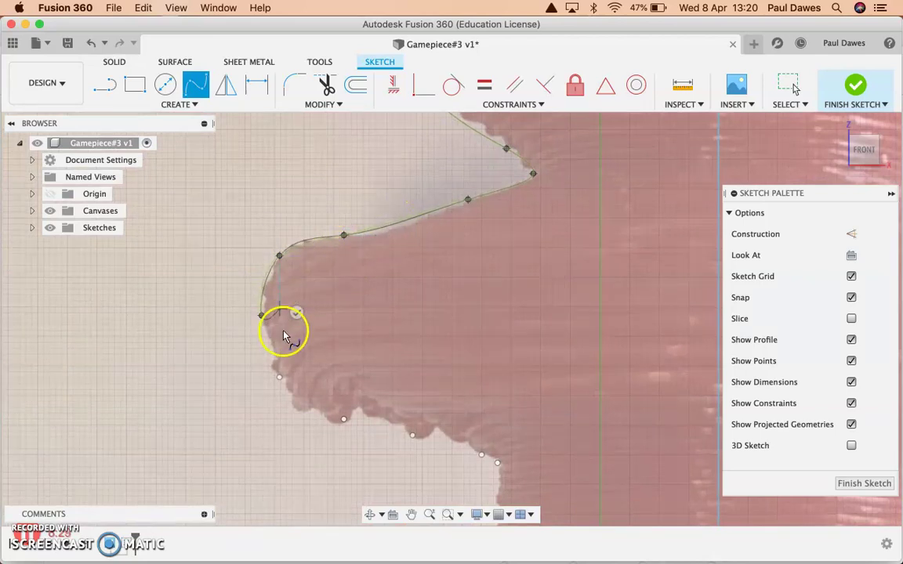
click(279, 377)
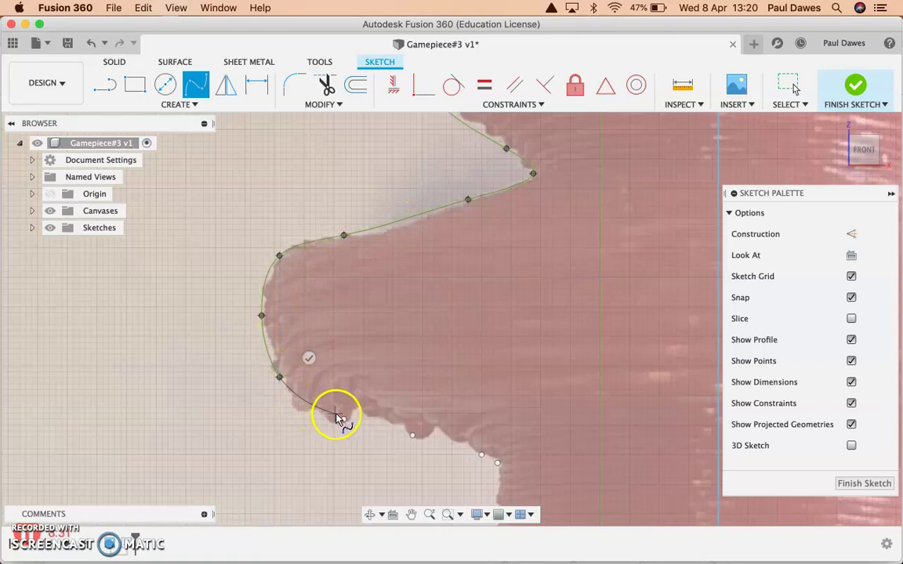
click(343, 420)
click(412, 435)
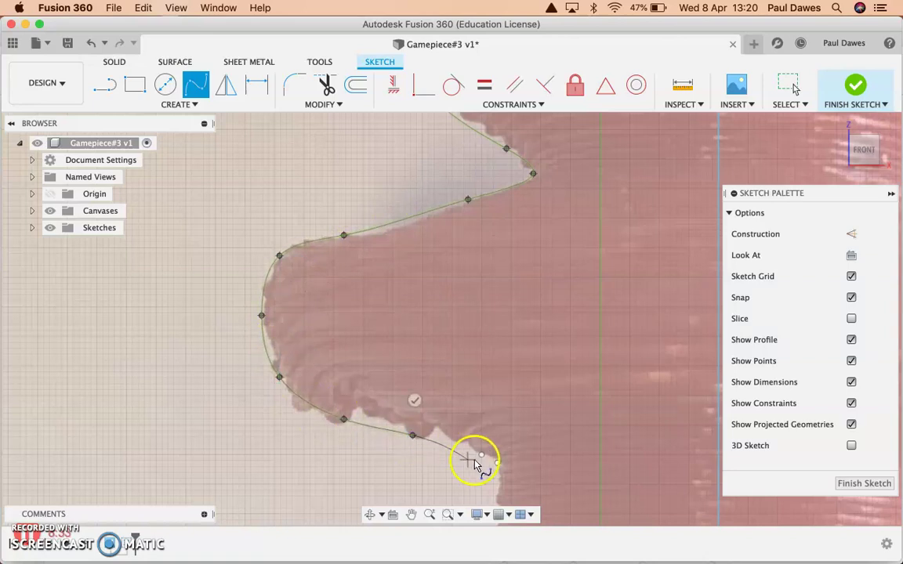
click(482, 457)
- Continue the spline down the stem's left side and out along the upper slope of the lower ridge
mouse_move(481, 476)
middle_down()
mouse_move(444, 307)
mouse_move(441, 195)
middle_up()
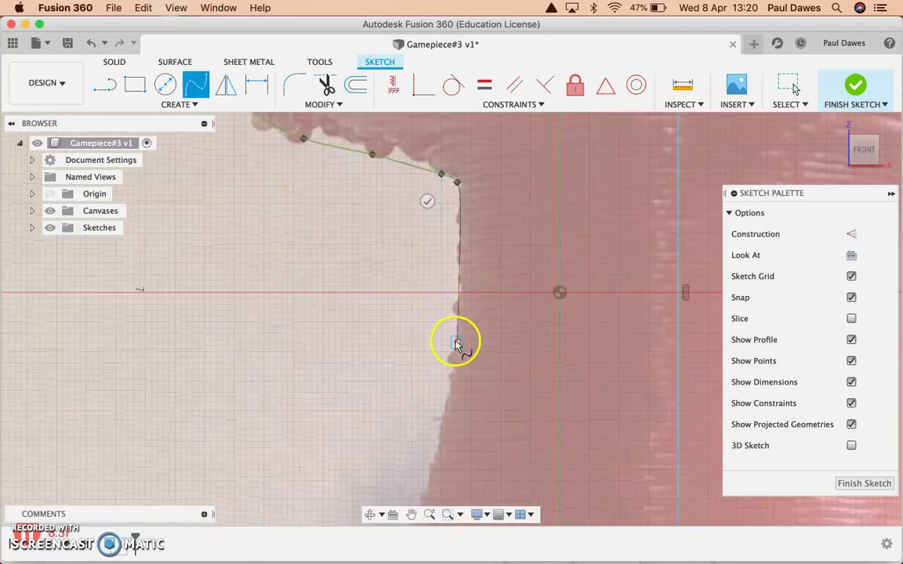
mouse_move(332, 435)
middle_down()
mouse_move(441, 156)
mouse_move(455, 149)
middle_up()
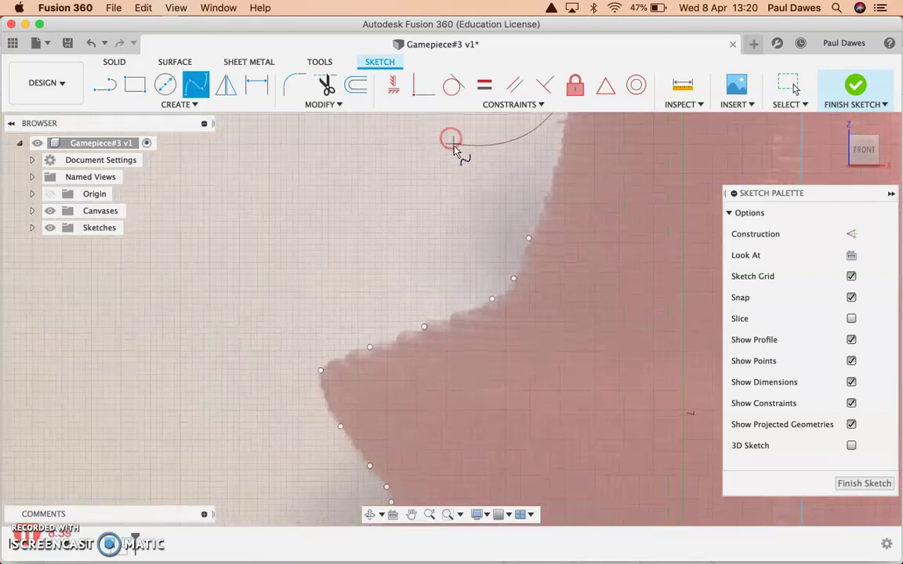
click(529, 238)
click(515, 279)
click(492, 300)
click(424, 326)
click(370, 347)
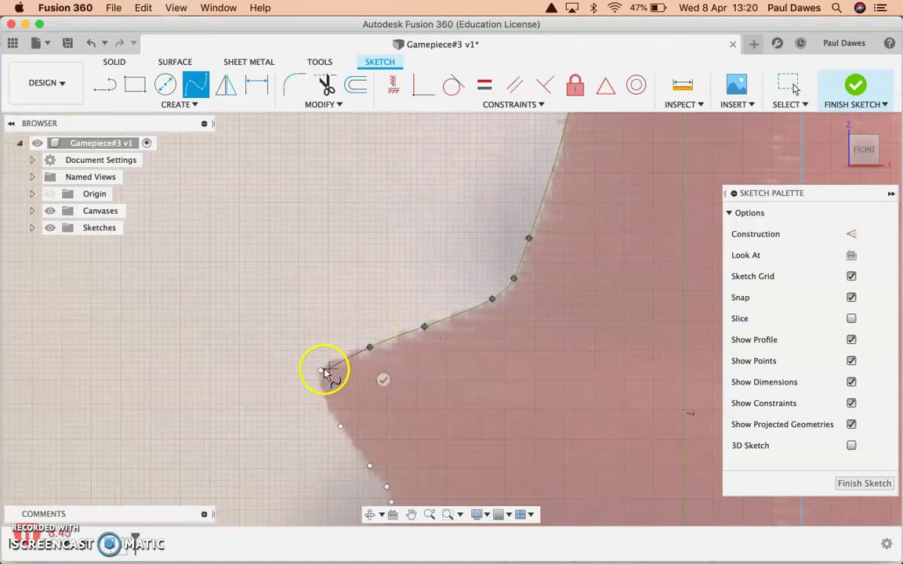
- Continue the spline around the lower ridge's tip, down its underside and through the notch below it
scroll(313, 381, down, 5)
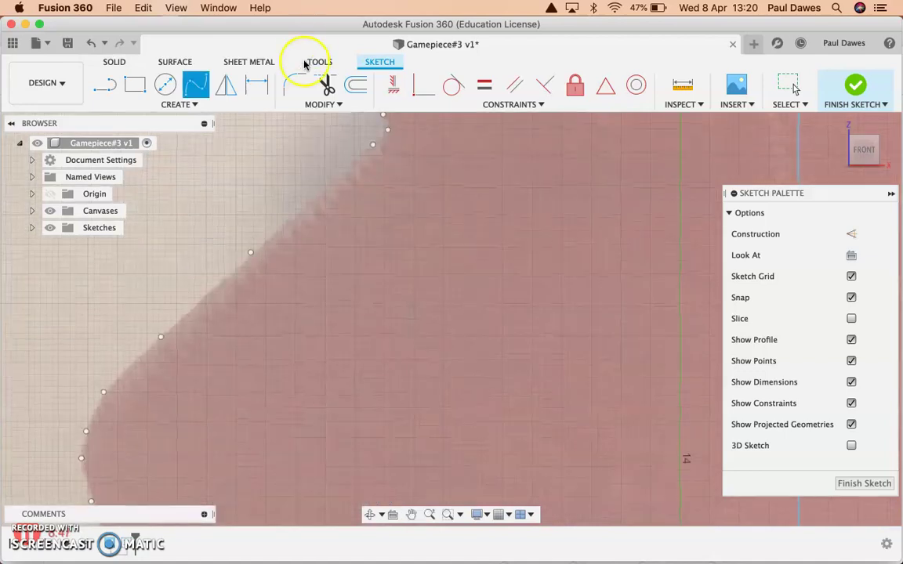
click(358, 209)
click(386, 250)
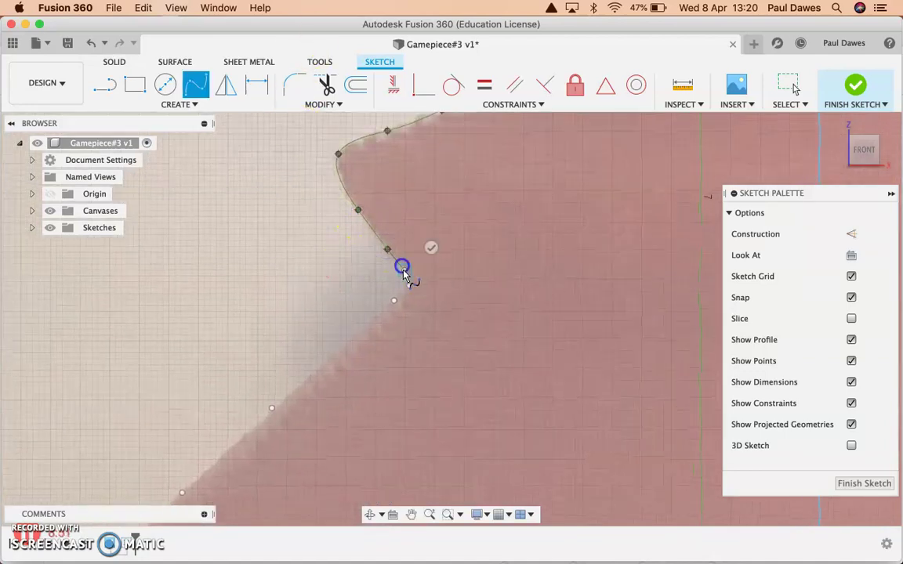
click(408, 286)
click(394, 301)
- Continue the spline down the sloping body, around its outer bulge and along its lower part
middle_drag(177, 326, 410, 53)
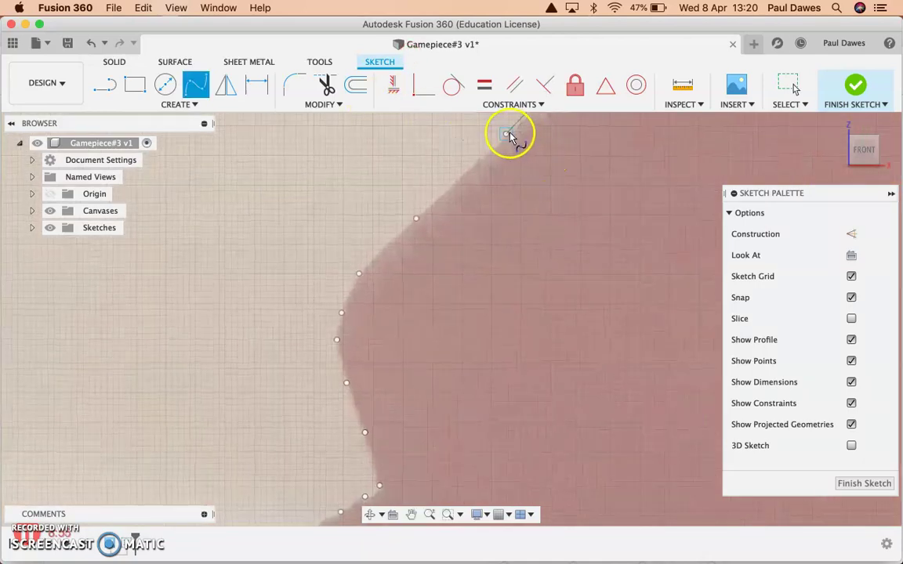
click(418, 216)
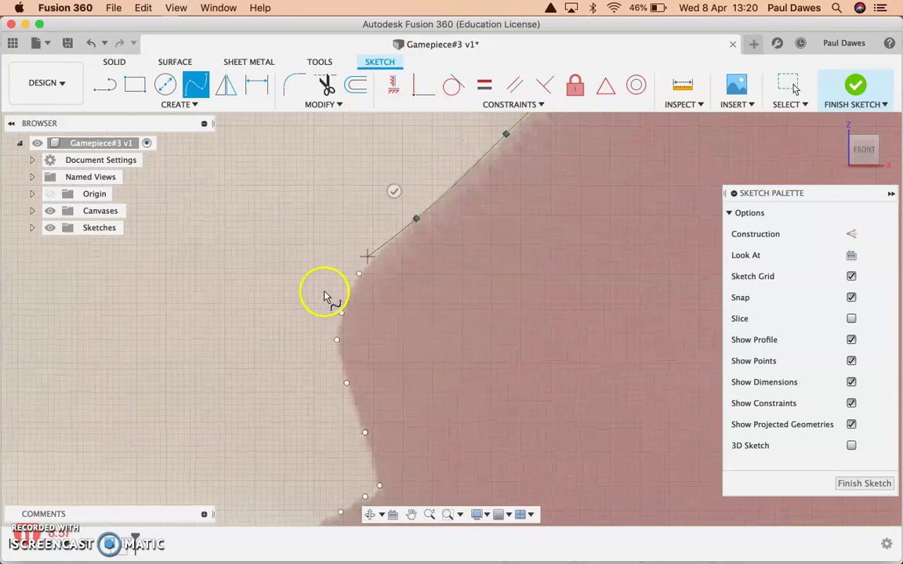
click(357, 275)
click(338, 312)
click(347, 382)
click(364, 432)
middle_drag(345, 424, 317, 195)
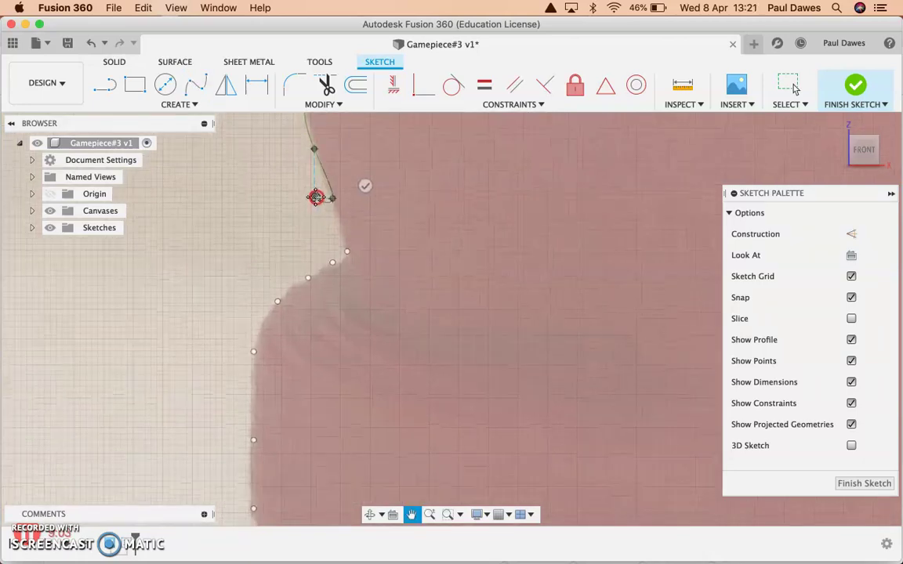
- Continue the spline through the groove above the base and over the base's left shoulder
click(346, 246)
click(333, 254)
click(276, 295)
click(257, 317)
click(257, 343)
- Continue the spline down the base's left side and around its lower corner, finishing it on the base line
mouse_move(234, 365)
middle_down()
mouse_move(295, 173)
mouse_move(298, 130)
middle_up()
click(318, 196)
click(316, 264)
click(324, 312)
click(346, 352)
click(371, 373)
click(403, 388)
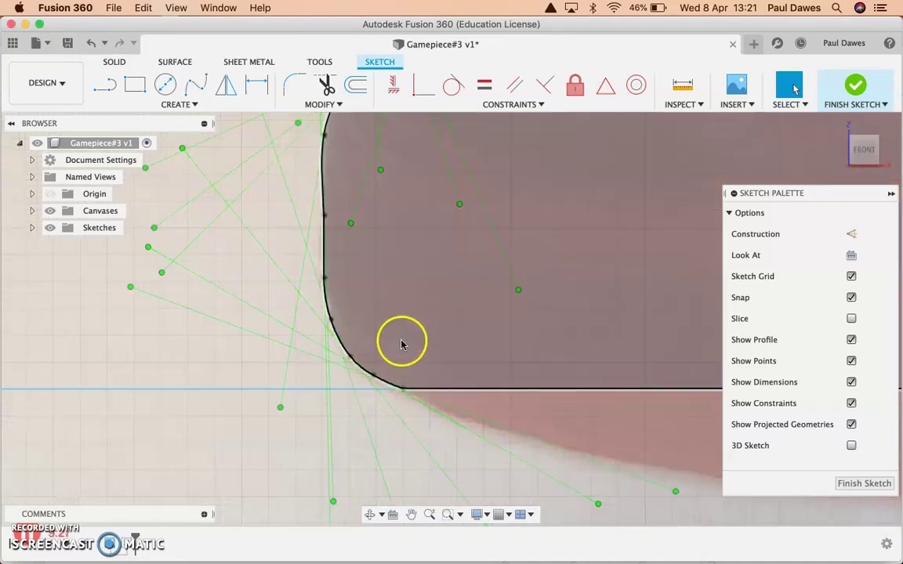
- Examine how closely the finished spline follows the pawn's outline in the canvas, especially around the head and collar
scroll(404, 340, down, 5)
scroll(404, 340, down, 3)
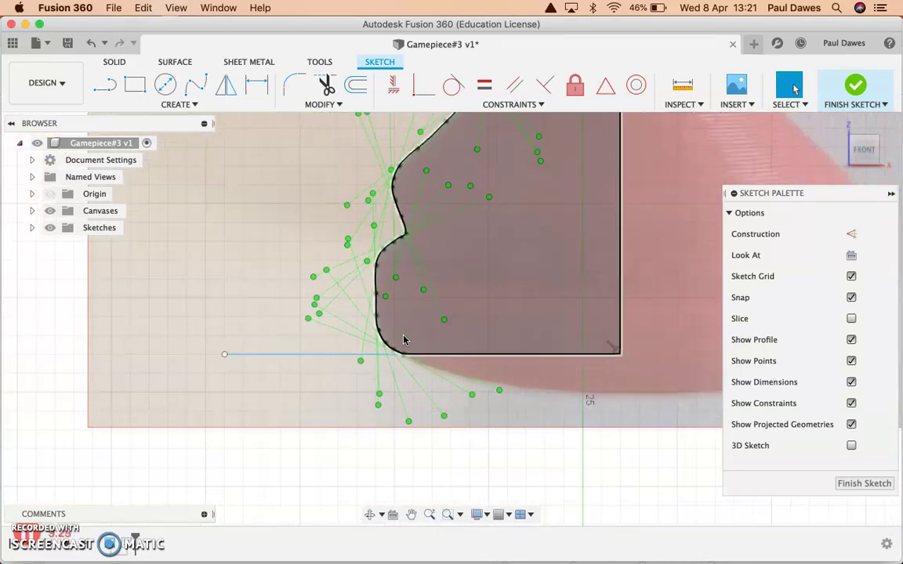
scroll(403, 340, down, 2)
mouse_move(419, 273)
middle_down()
mouse_move(324, 434)
mouse_move(277, 452)
middle_up()
middle_drag(327, 204, 334, 378)
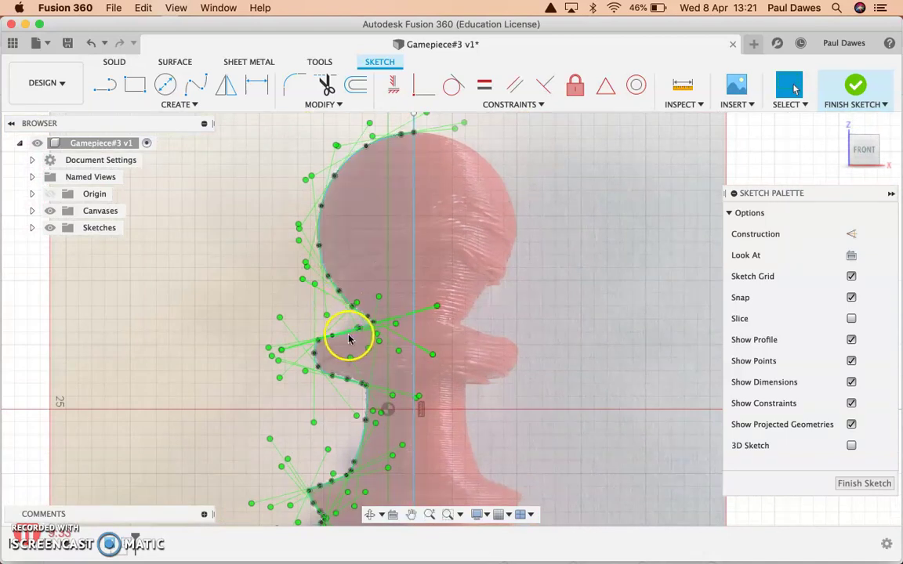
scroll(345, 336, up, 3)
scroll(345, 336, up, 2)
click(342, 346)
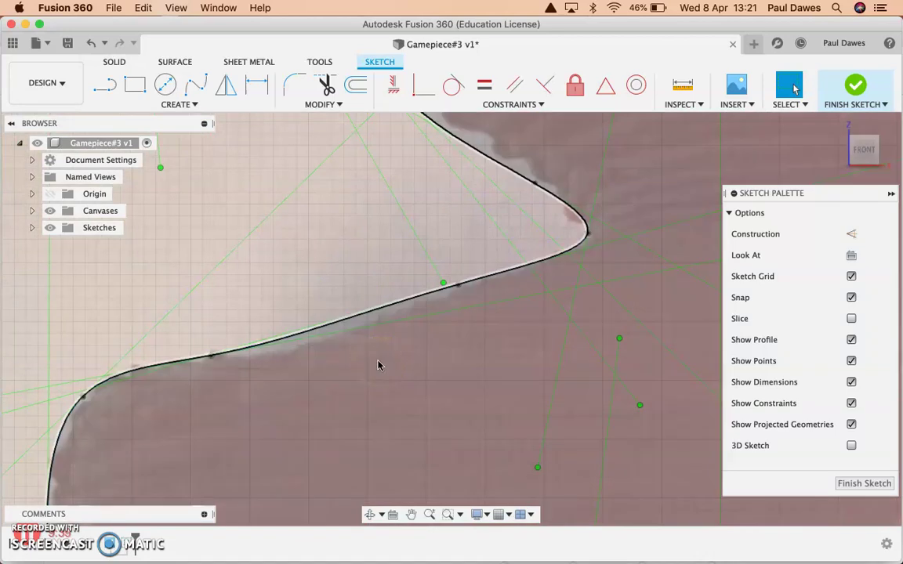
scroll(379, 364, down, 5)
click(346, 269)
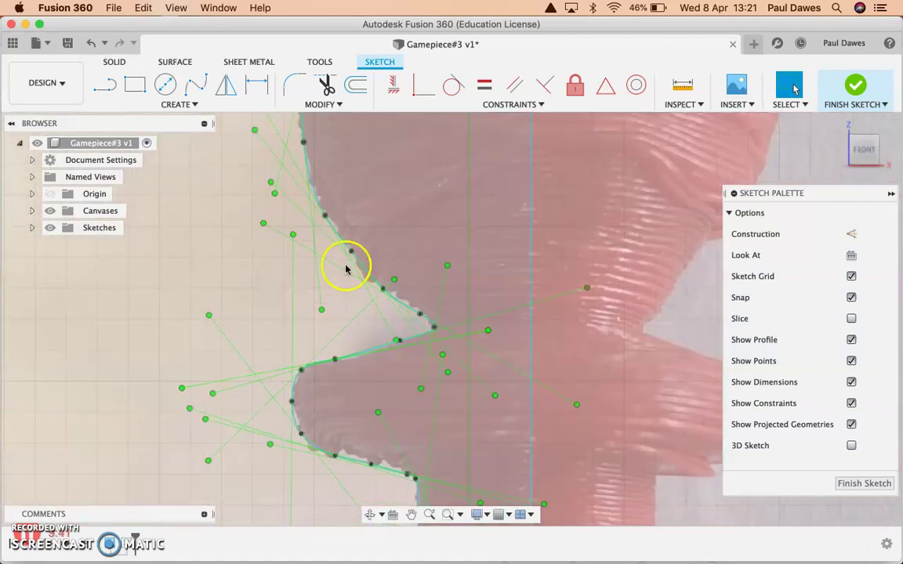
- Move the spline's fit point on the head's lower left inward to about X -3.85, Z 9.07 mm, following the canvas outline
click(349, 254)
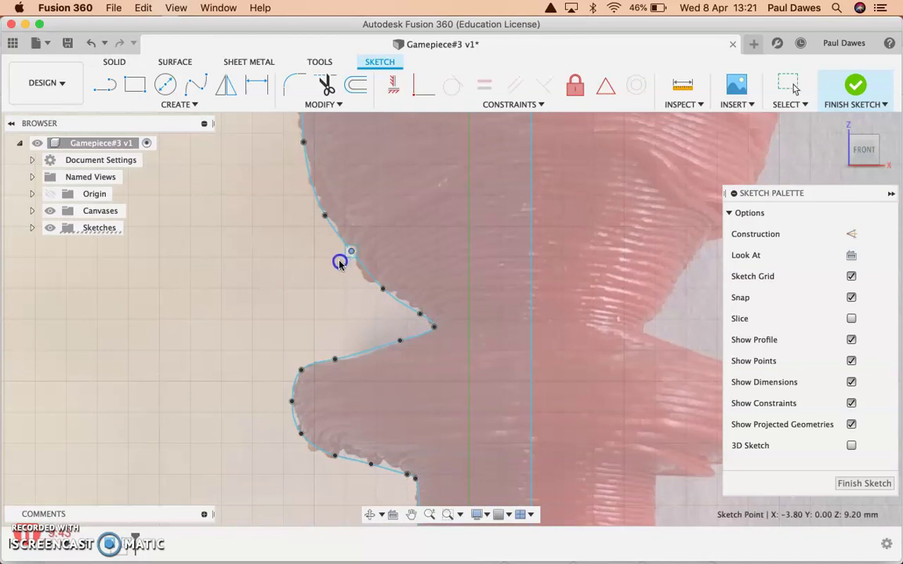
scroll(337, 260, up, 5)
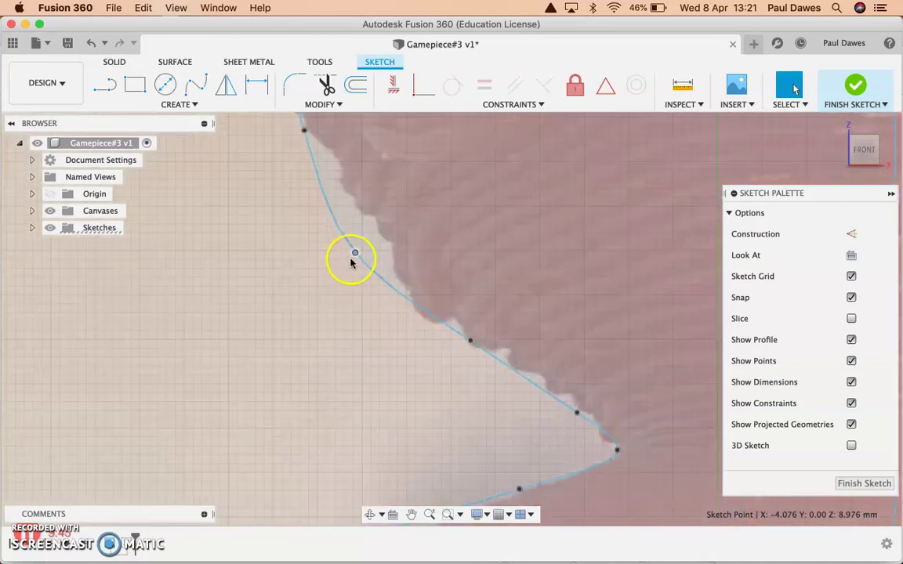
click(355, 254)
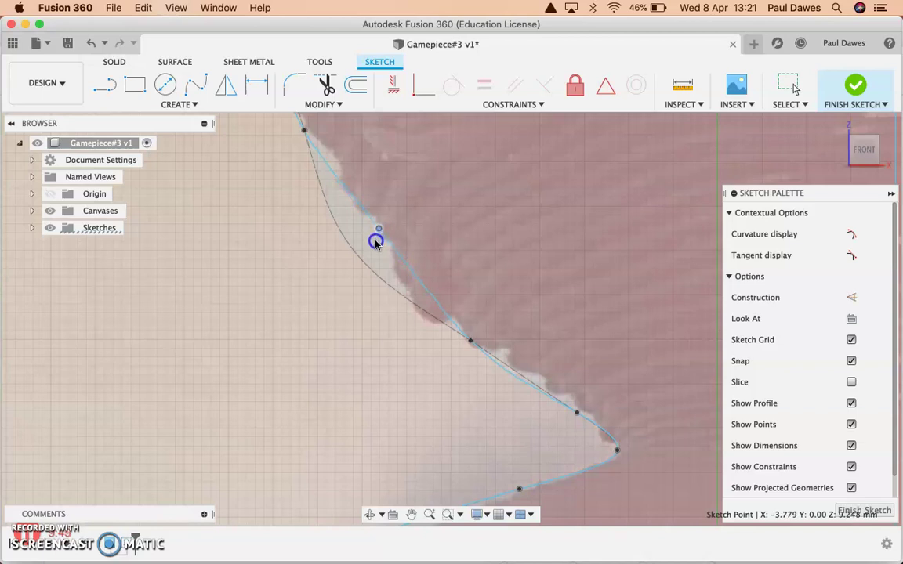
drag(373, 247, 372, 248)
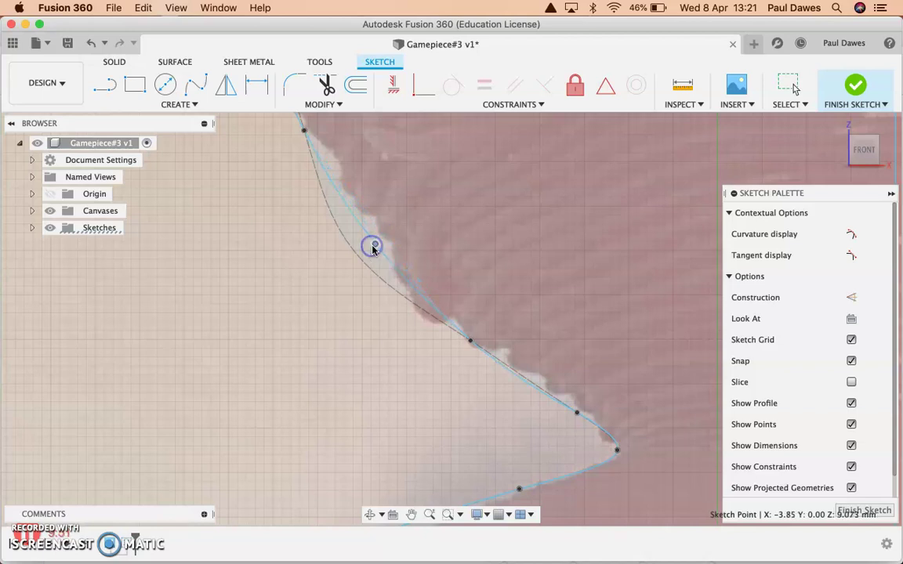
click(337, 292)
scroll(340, 294, down, 6)
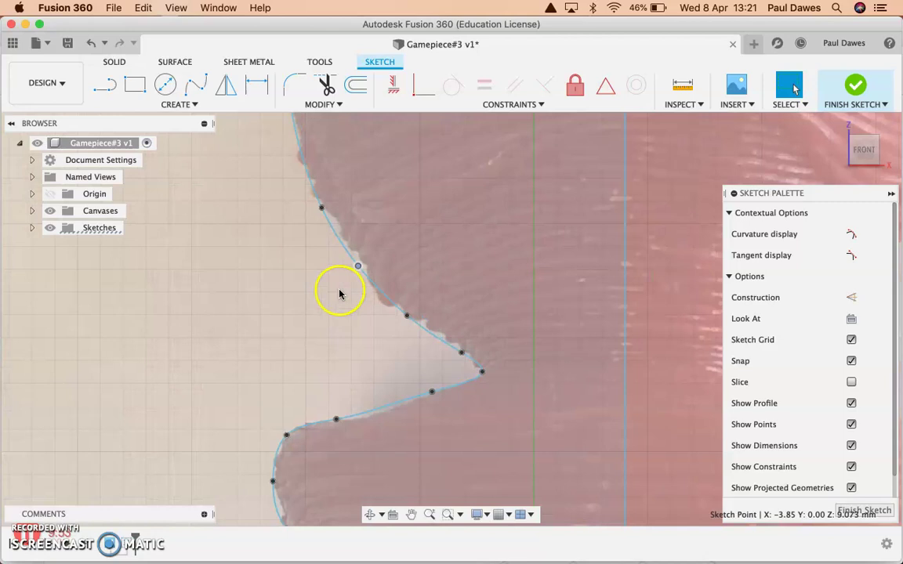
- Try reshaping the head's upper-left curve by rotating, lengthening and shortening the tangent handle at its fit point
middle_drag(303, 251, 290, 467)
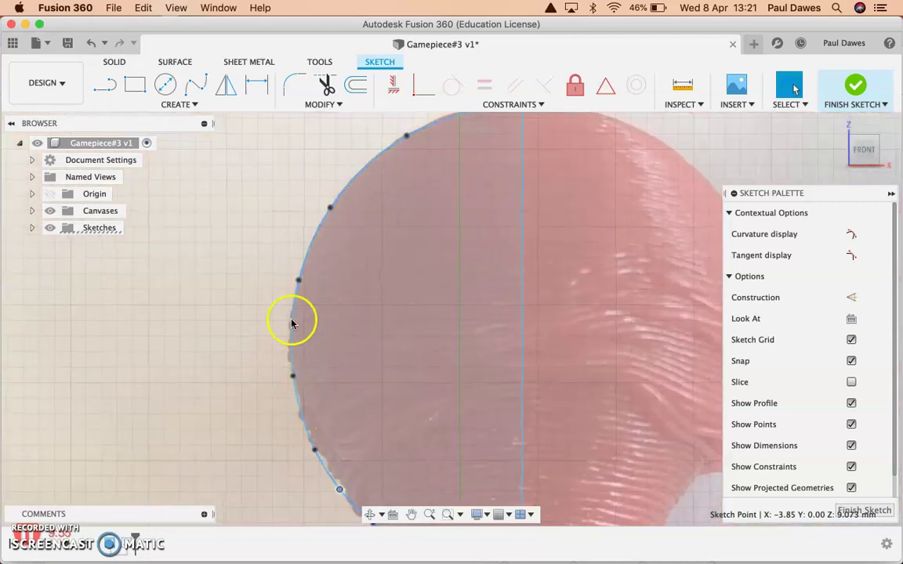
scroll(413, 259, down, 3)
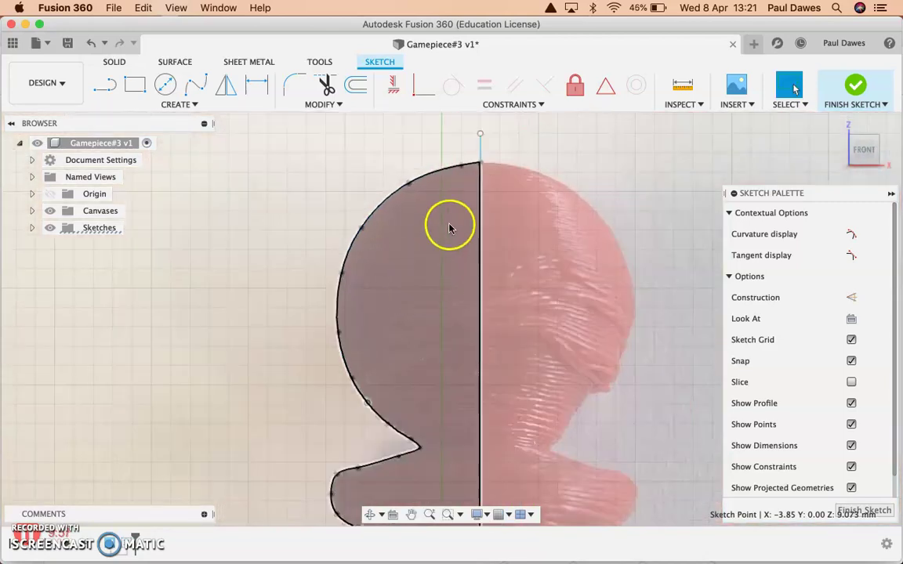
scroll(383, 343, down, 5)
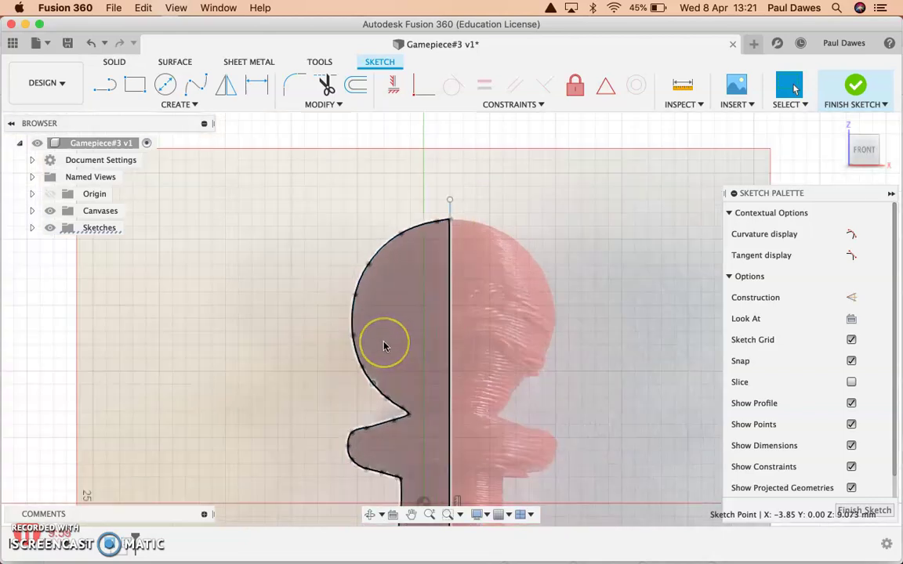
scroll(383, 345, down, 2)
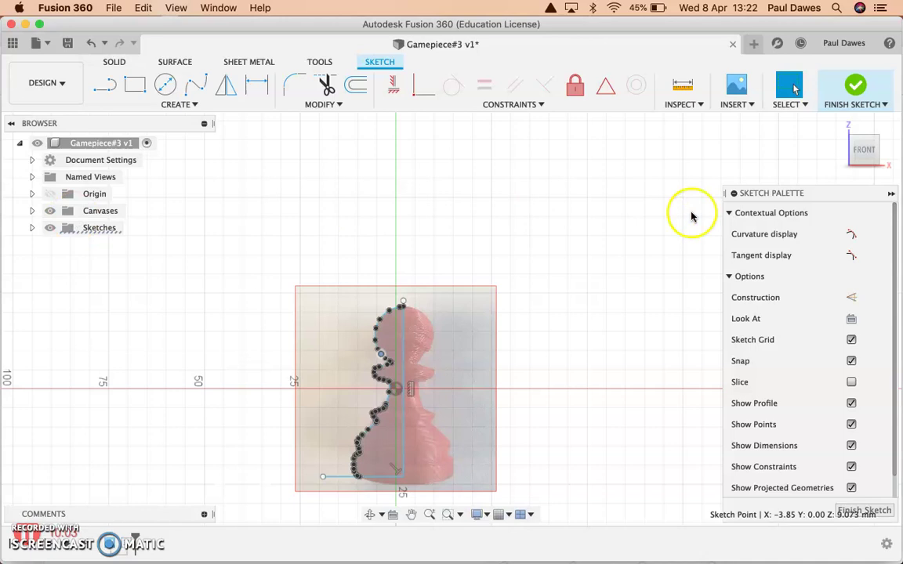
scroll(333, 337, up, 6)
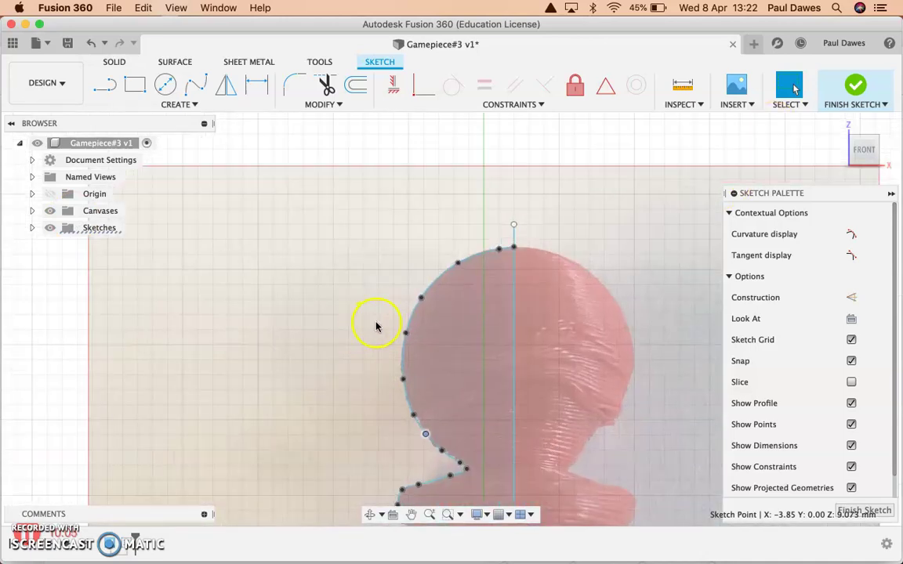
click(423, 292)
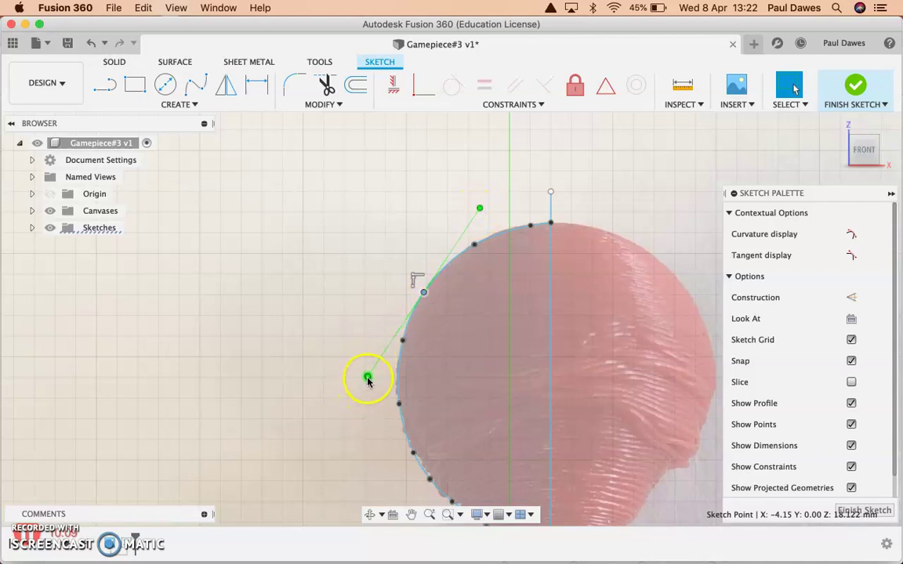
drag(368, 379, 349, 315)
drag(371, 358, 349, 315)
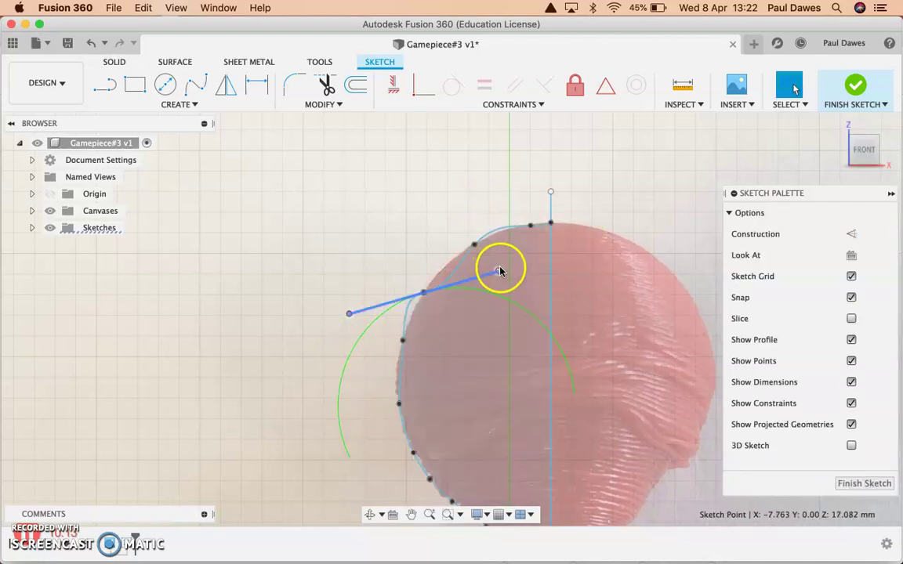
drag(498, 273, 510, 171)
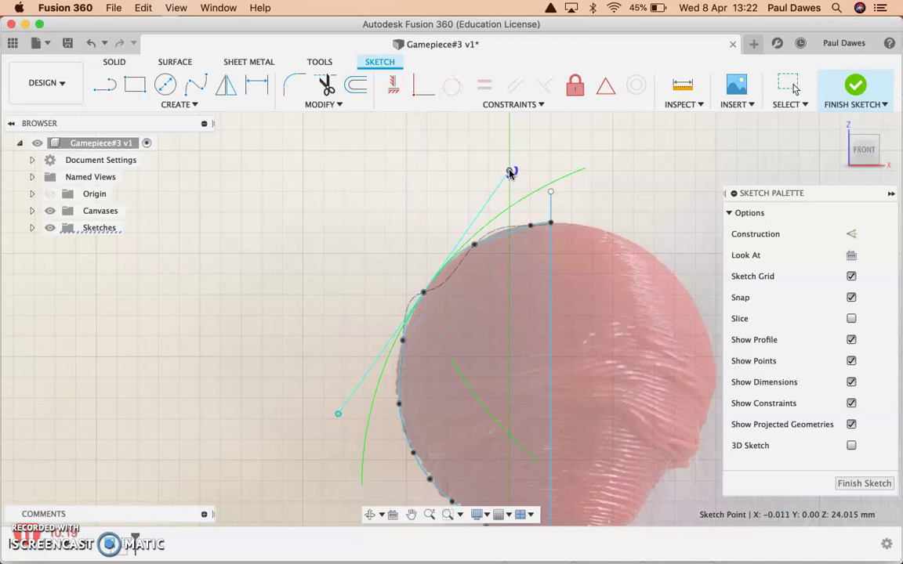
drag(442, 261, 430, 274)
click(532, 307)
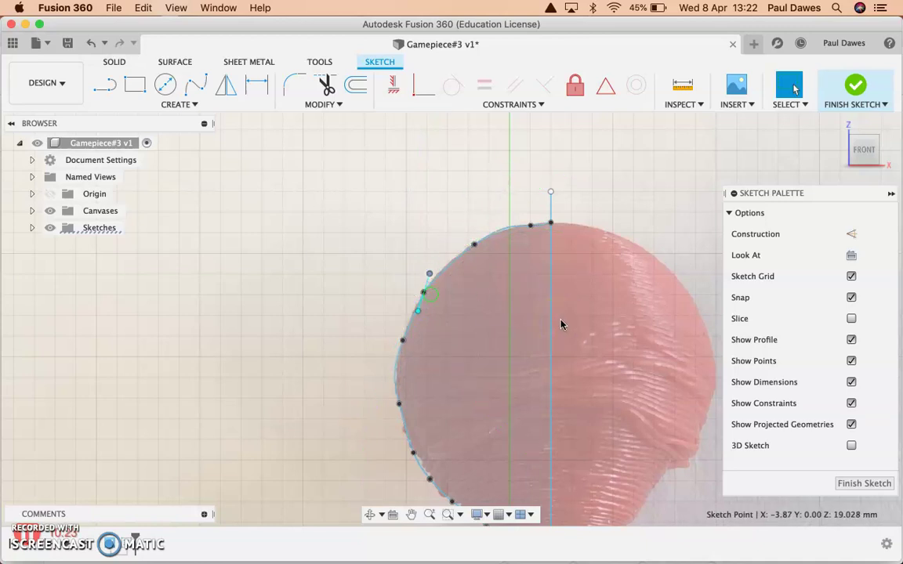
- Undo the tangent handle changes on the head's upper-left curve
click(480, 319)
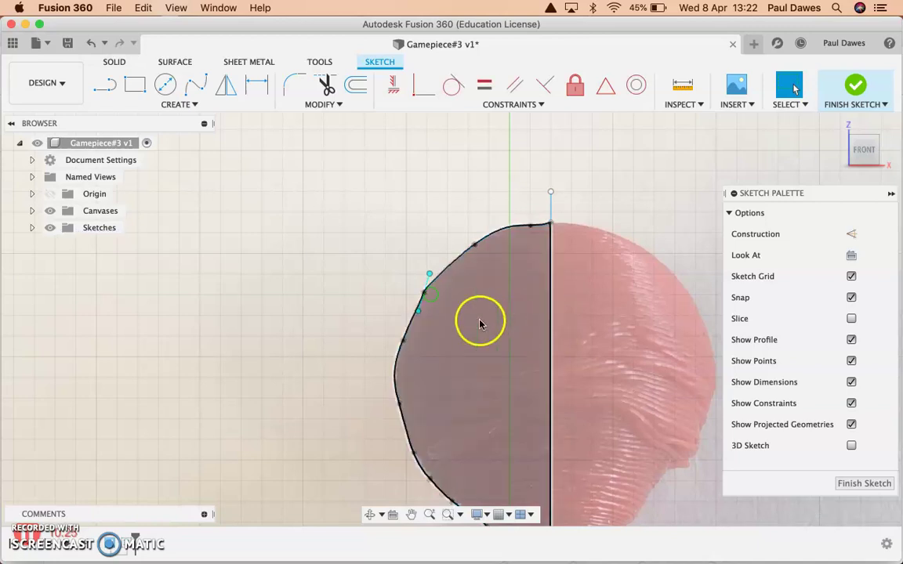
click(440, 299)
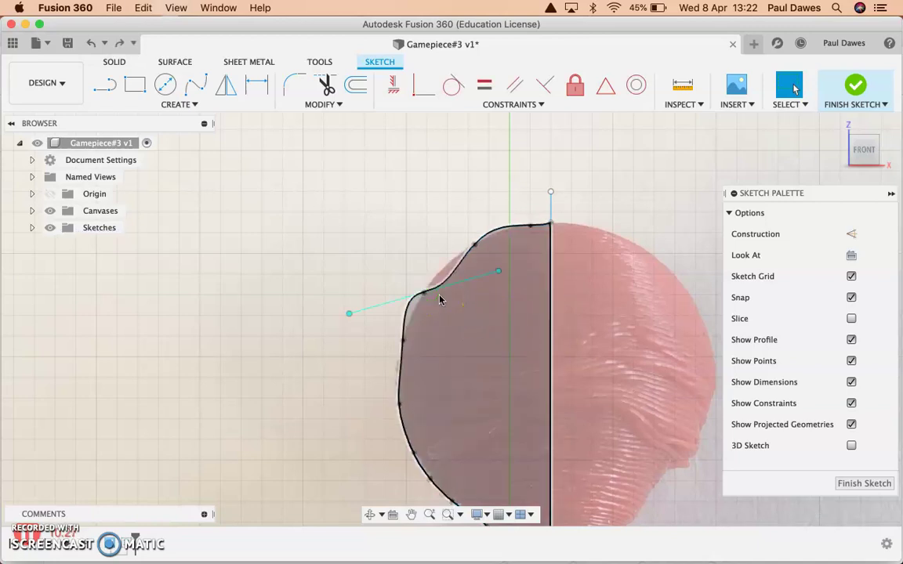
key(super+z)
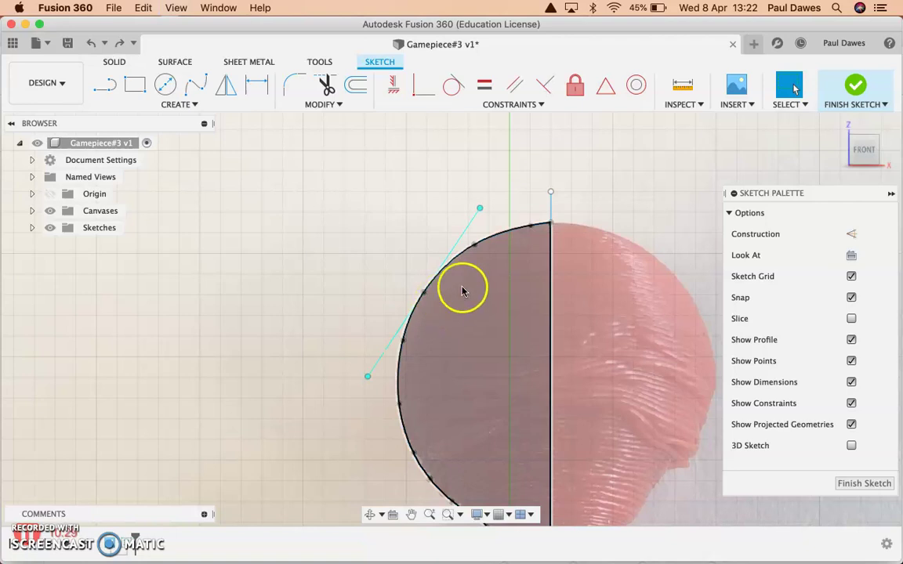
- Finish the profile sketch and hide the canvases
click(603, 215)
click(853, 88)
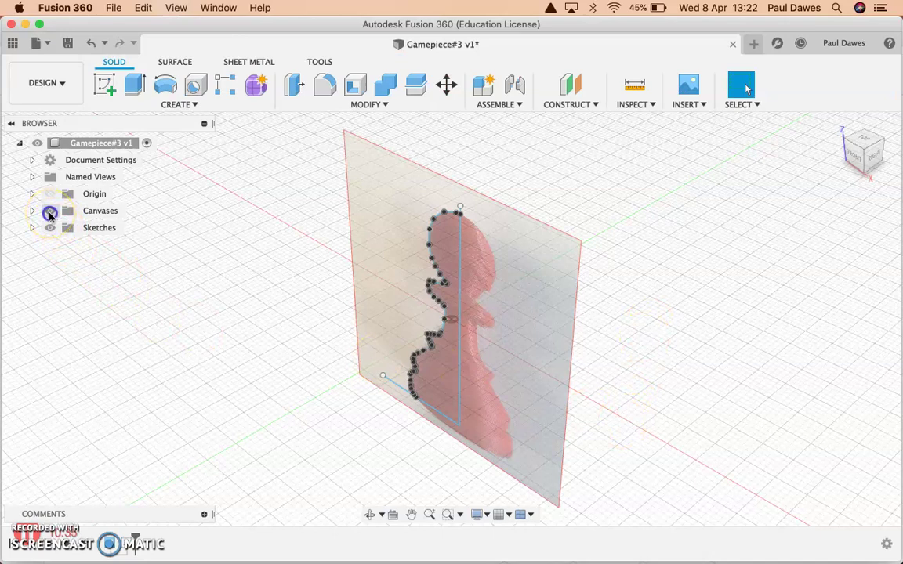
click(49, 212)
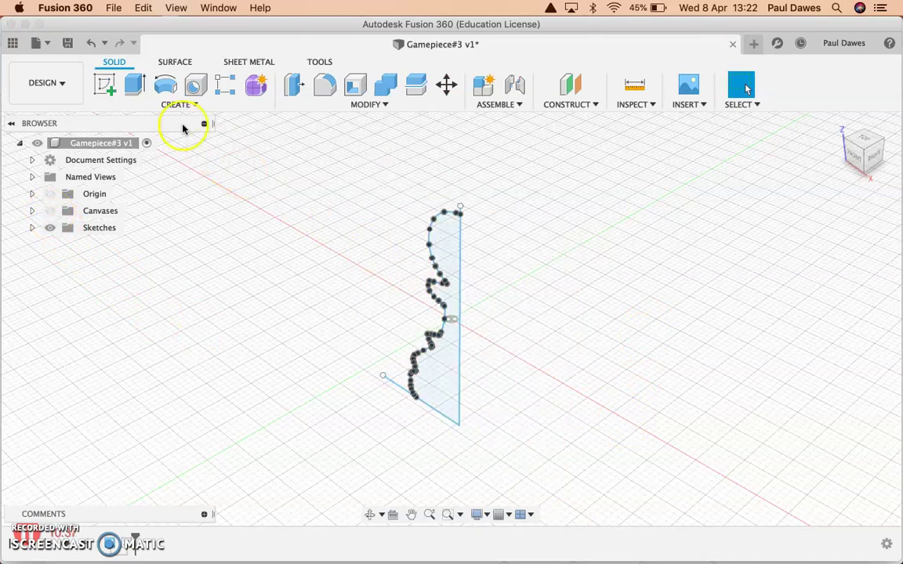
- Revolve the half-pawn profile 360 degrees, one side, around the vertical centre line as a new body
click(166, 87)
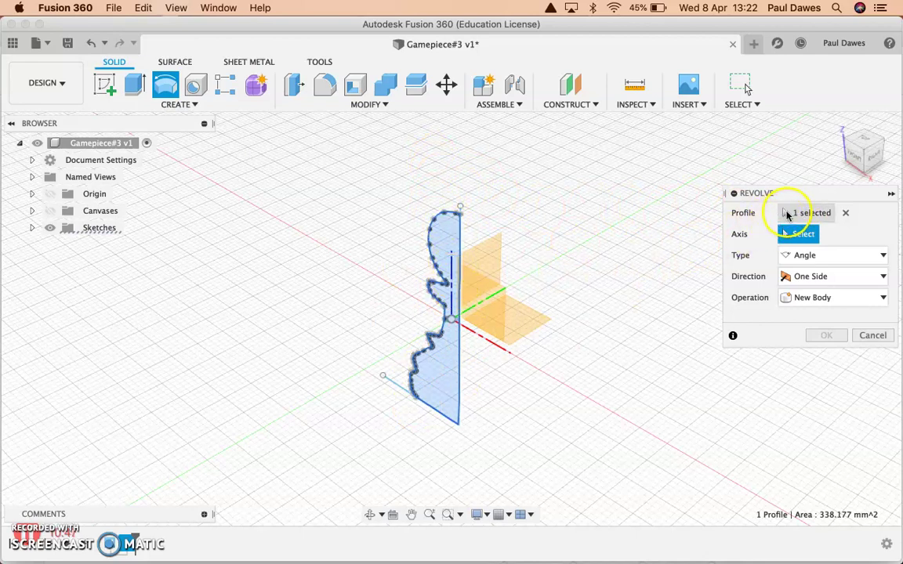
click(461, 247)
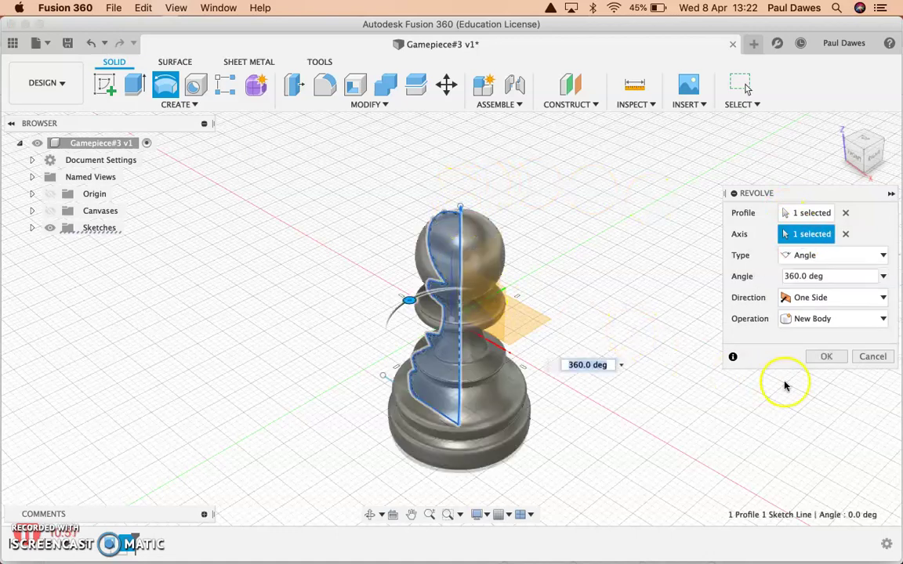
click(825, 357)
- Examine the revolved pawn from several angles and close up, ending in the front view
scroll(540, 424, down, 4)
scroll(540, 425, up, 3)
click(371, 514)
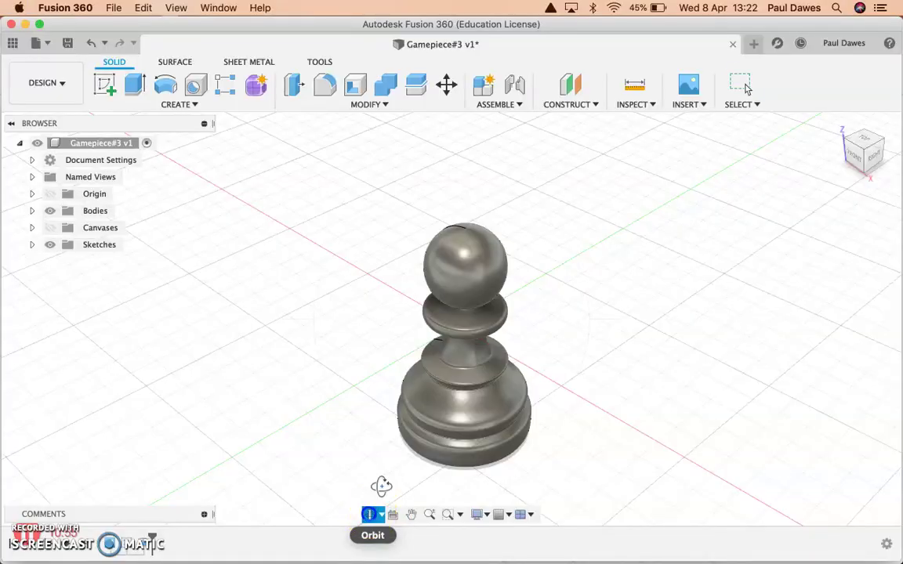
drag(413, 415, 443, 314)
scroll(445, 330, up, 5)
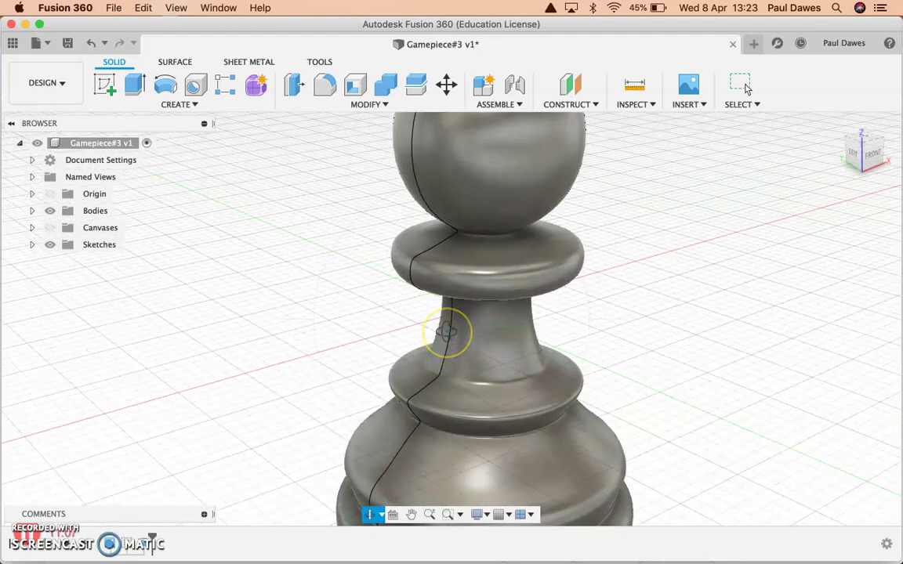
scroll(551, 358, down, 2)
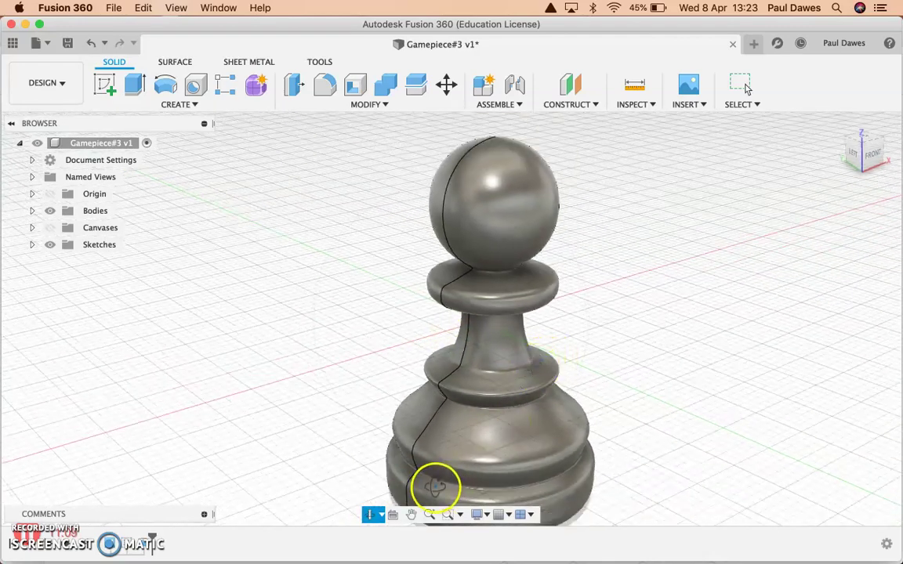
click(876, 160)
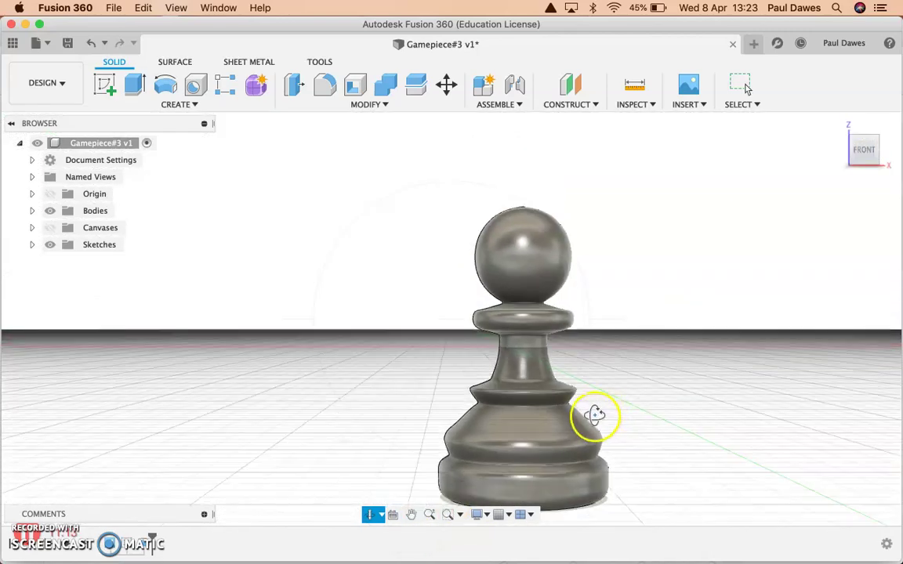
- Switch to the Google Docs document in Chrome, examine the printed pawn's photo, and compare it with the collar and neck modelled in Fusion 360
key(super+Tab)
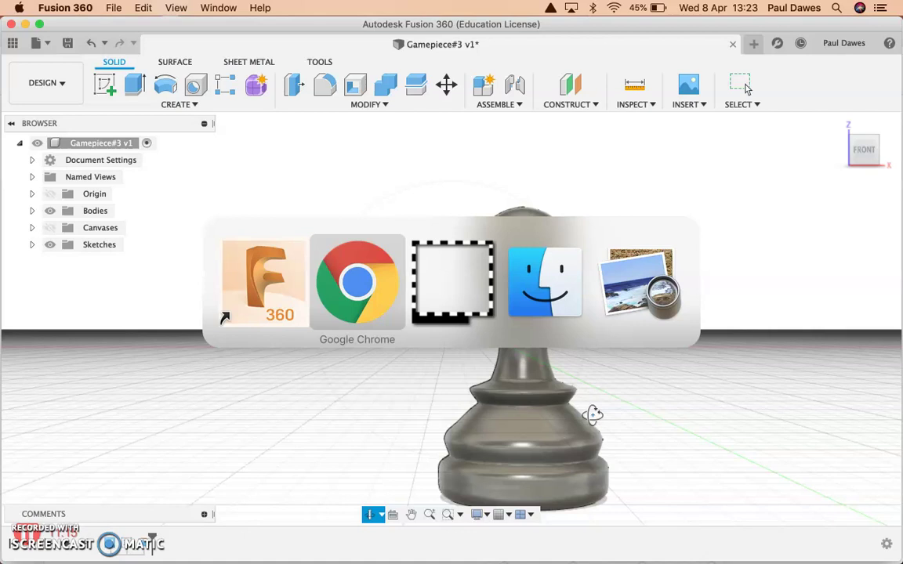
scroll(603, 437, down, 10)
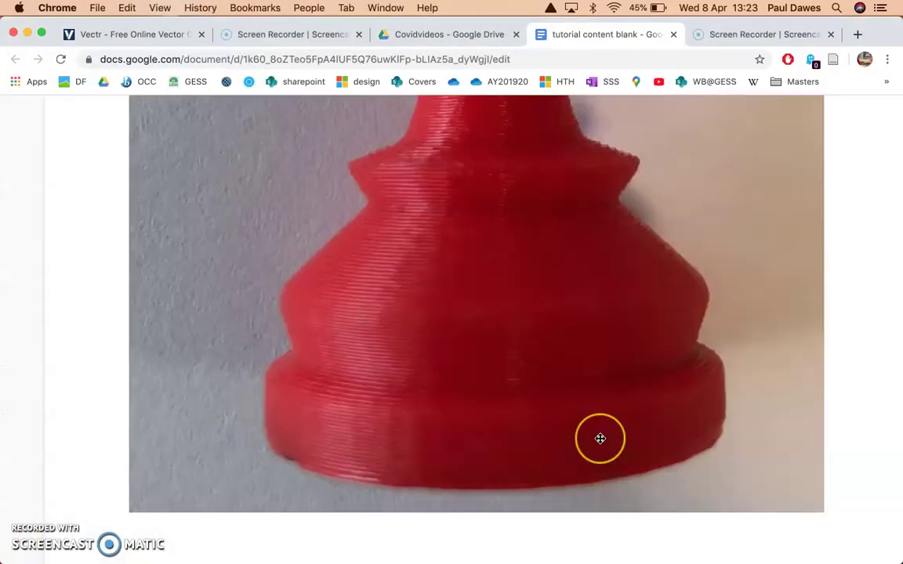
scroll(600, 439, down, 10)
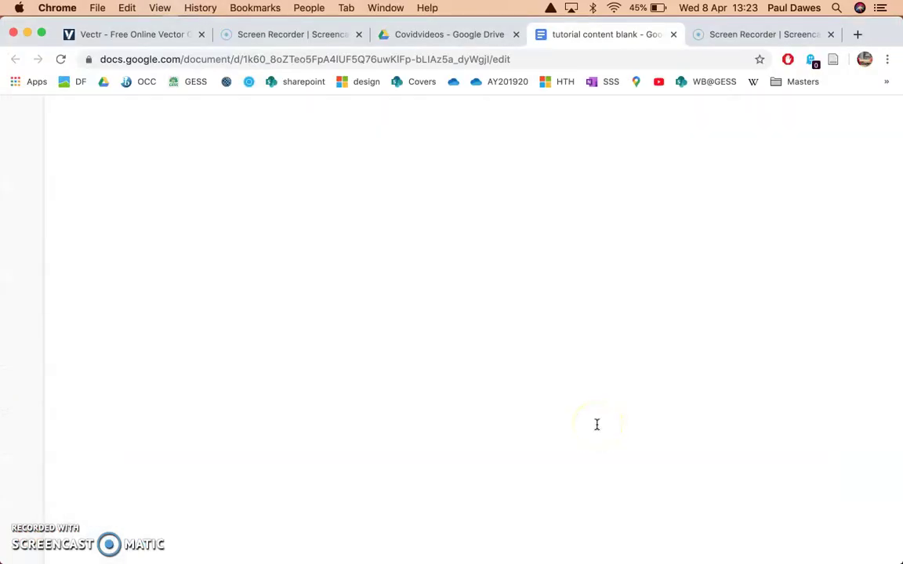
scroll(596, 424, down, 15)
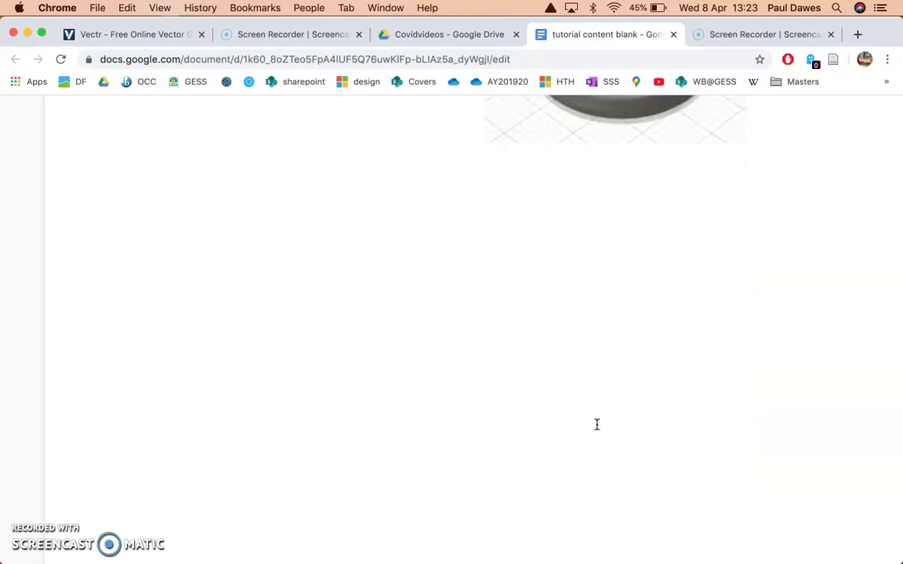
scroll(597, 424, down, 15)
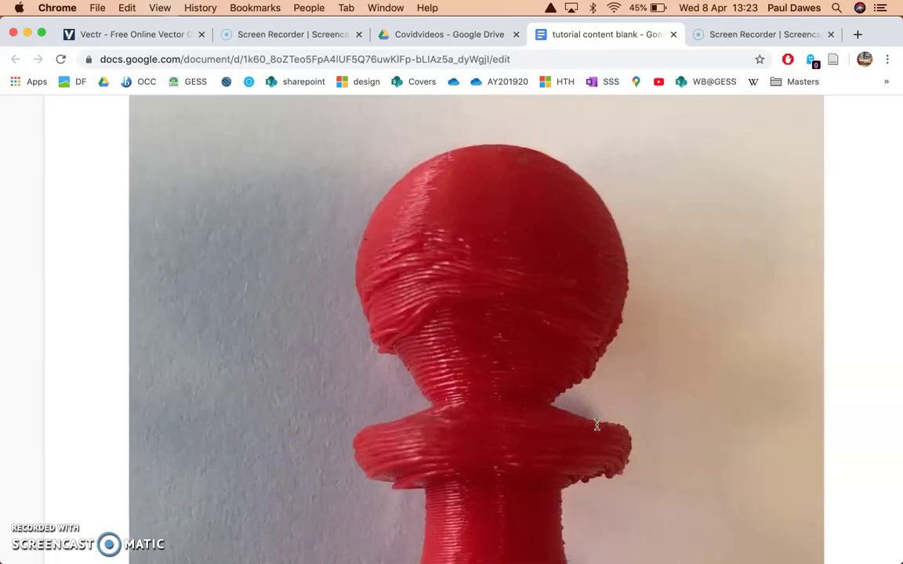
click(589, 421)
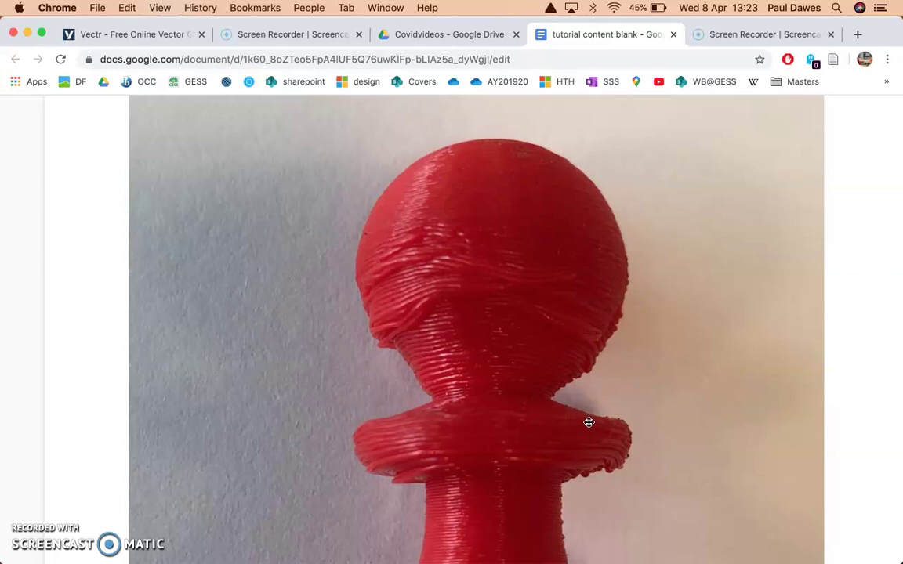
scroll(589, 423, down, 7)
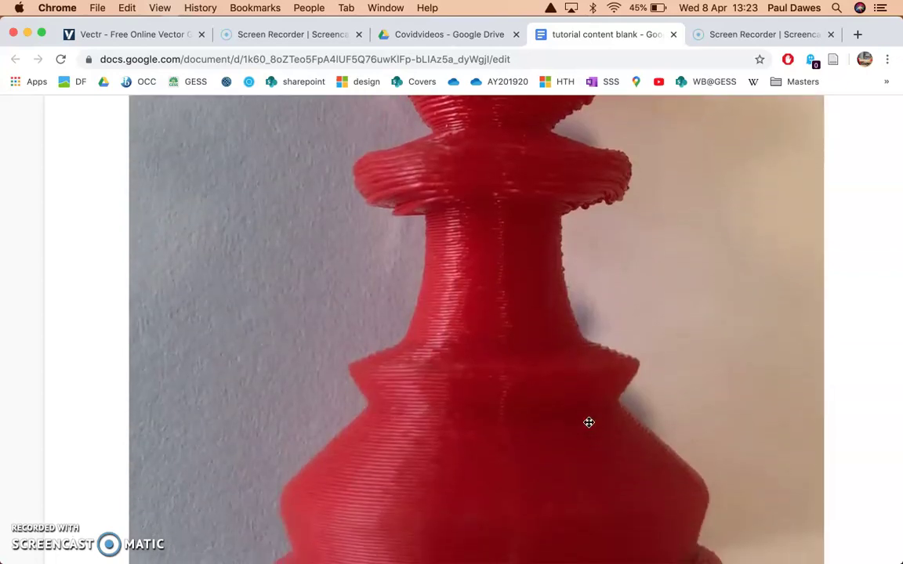
scroll(589, 423, up, 5)
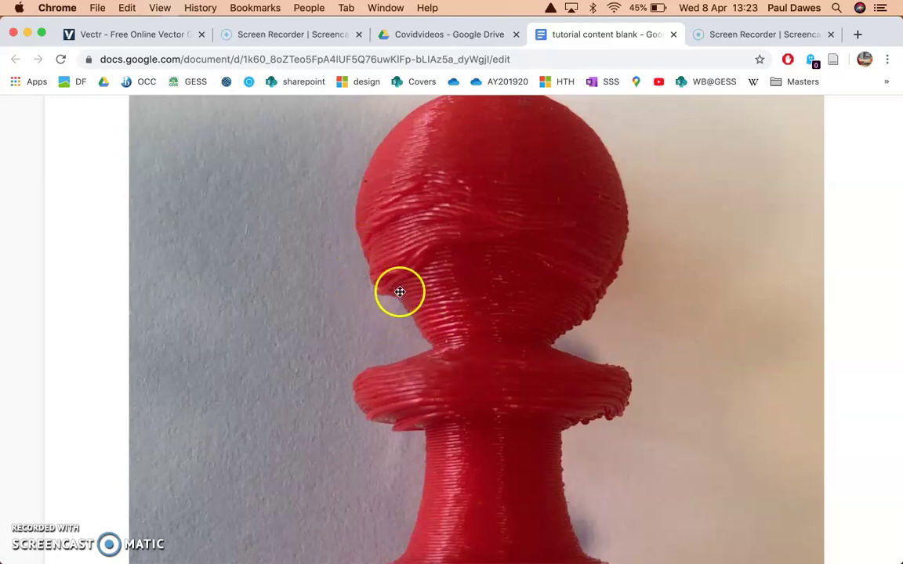
key(super+Tab)
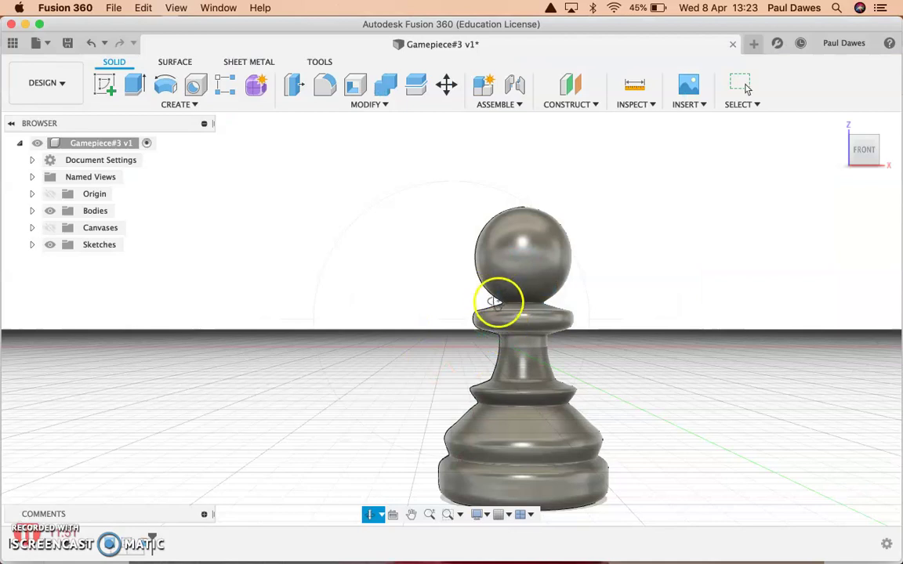
scroll(494, 346, up, 5)
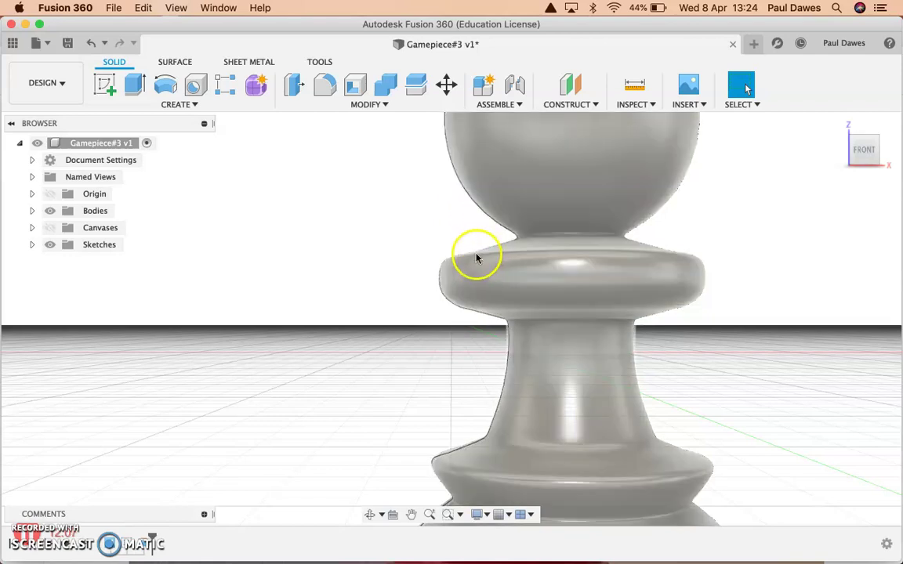
- Examine the revolved pawn from the collar outward until the whole piece is framed in the front view
scroll(475, 362, down, 3)
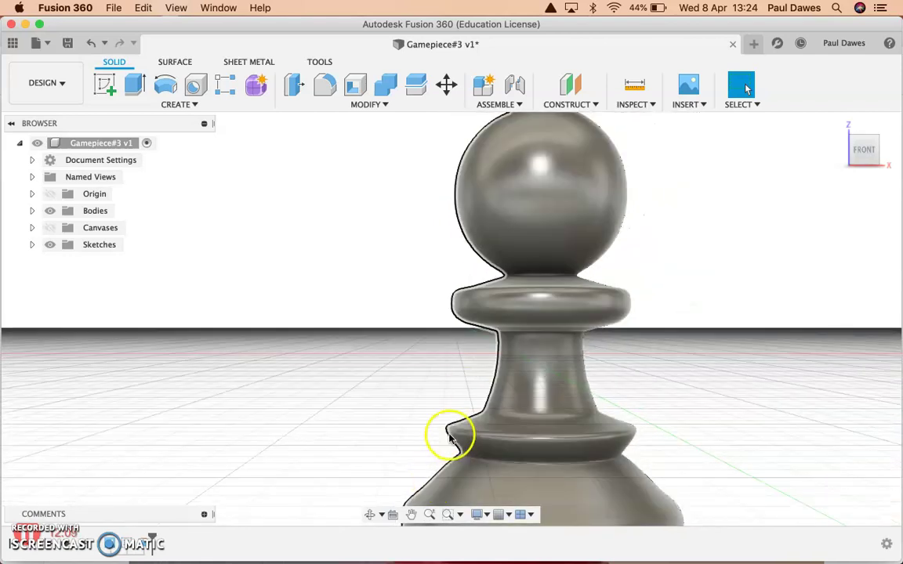
scroll(506, 342, down, 2)
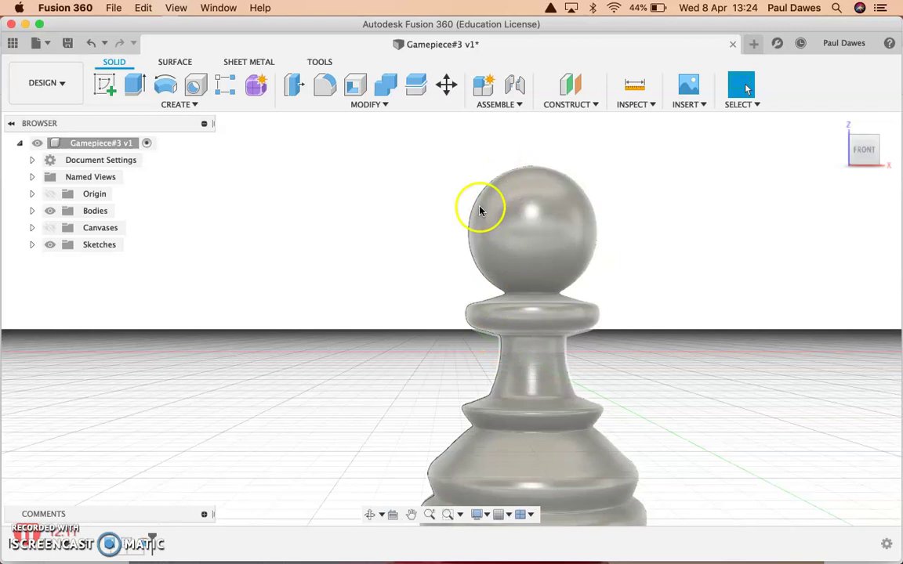
scroll(379, 379, down, 2)
middle_drag(383, 373, 355, 337)
click(359, 396)
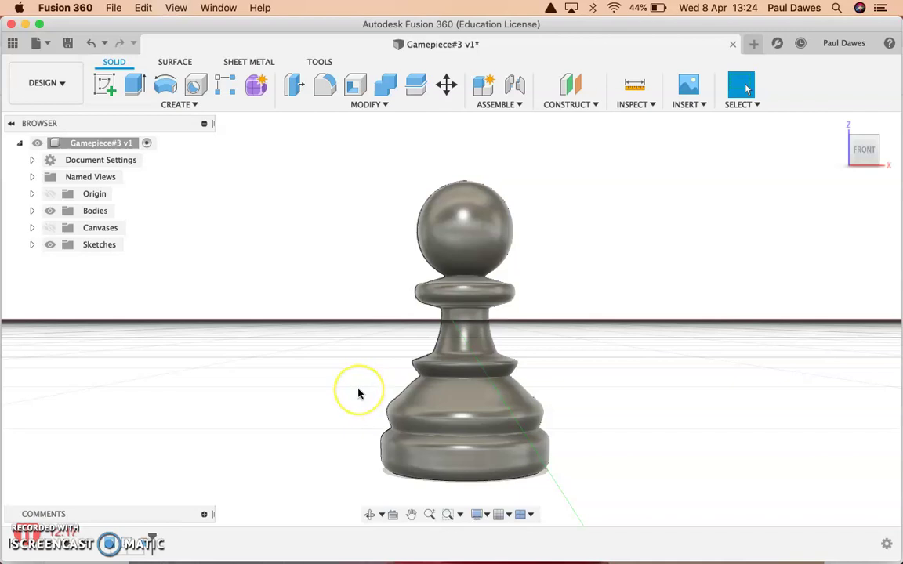
- Switch to the Google Docs tutorial document in Chrome and review the list of modelling stages at its beginning
key(super+Tab)
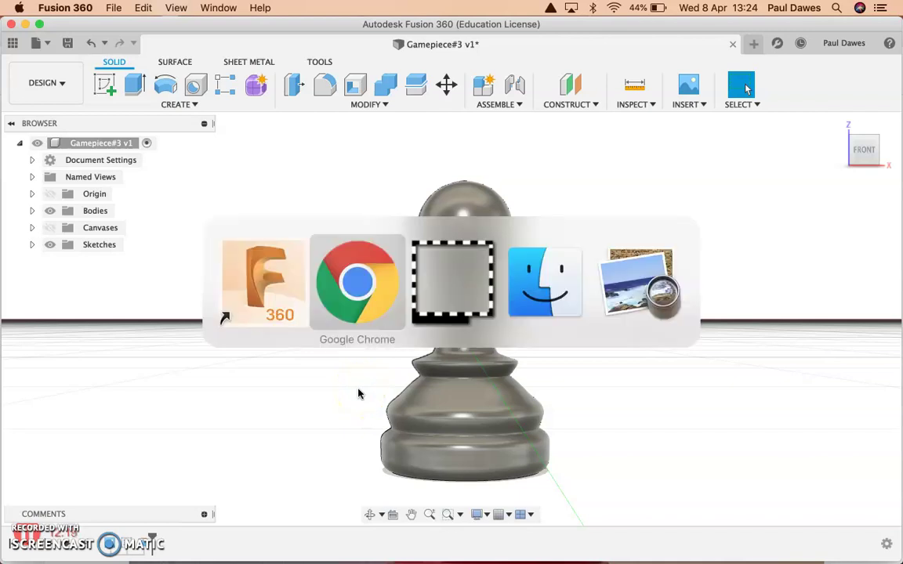
scroll(366, 364, up, 15)
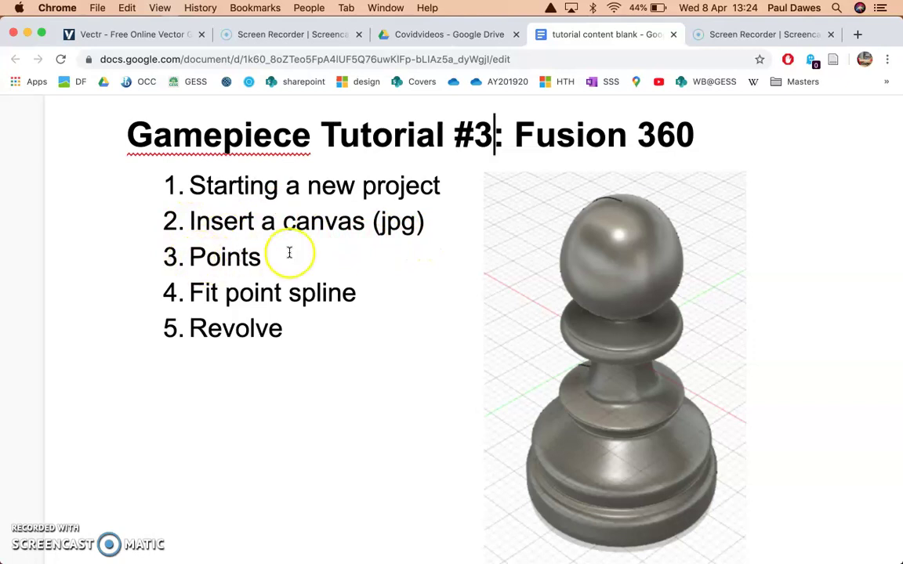
click(192, 298)
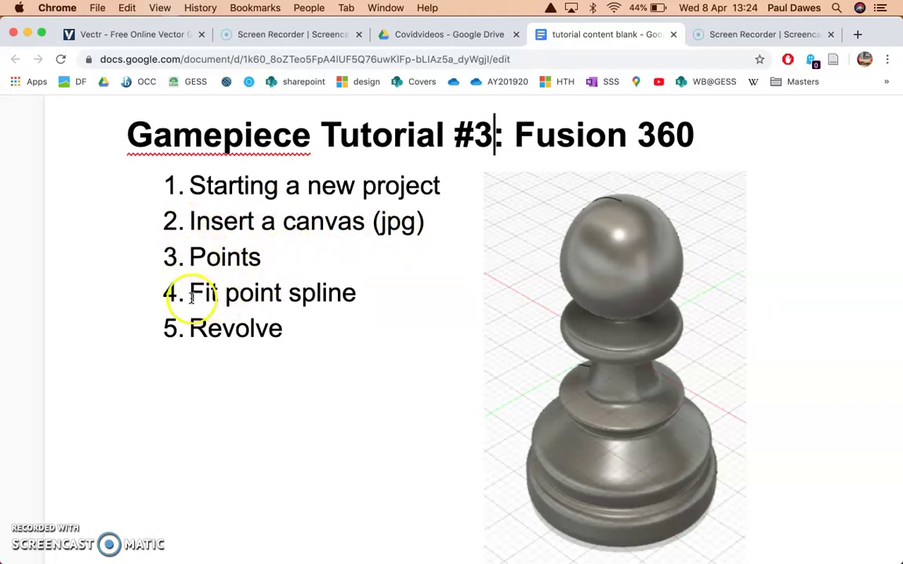